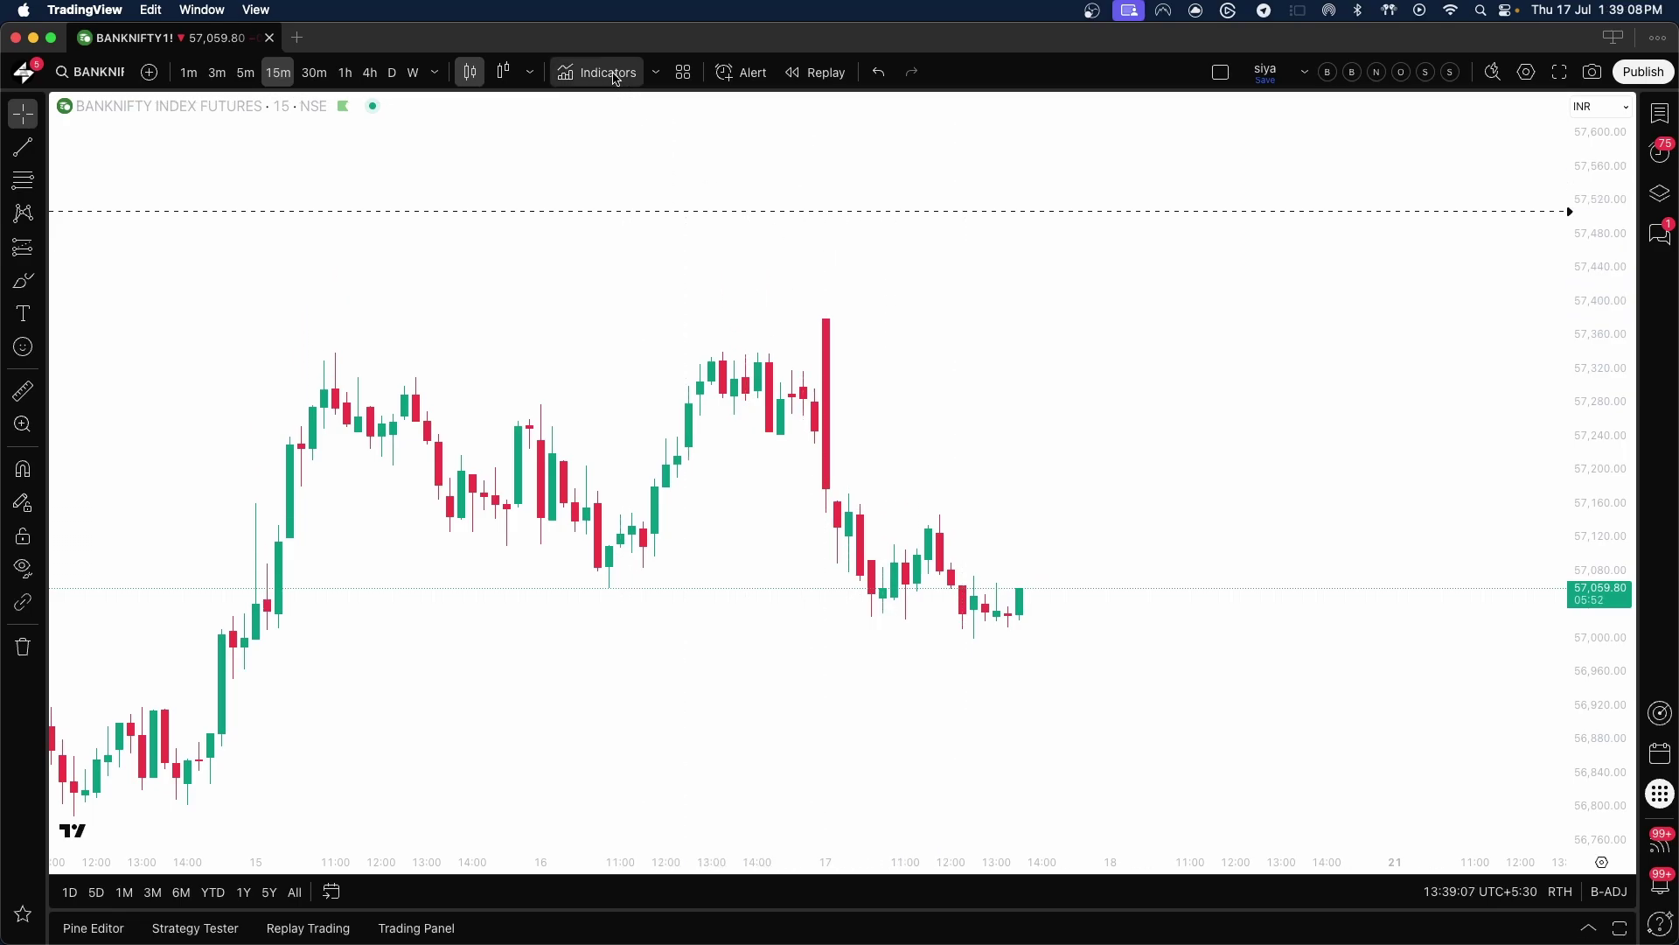
Add the invite-only indicators SiYa and SiYa_Screener to the 15-minute BANKNIFTY futures chart.
{"action": "left_click", "coordinate": [619, 78]}
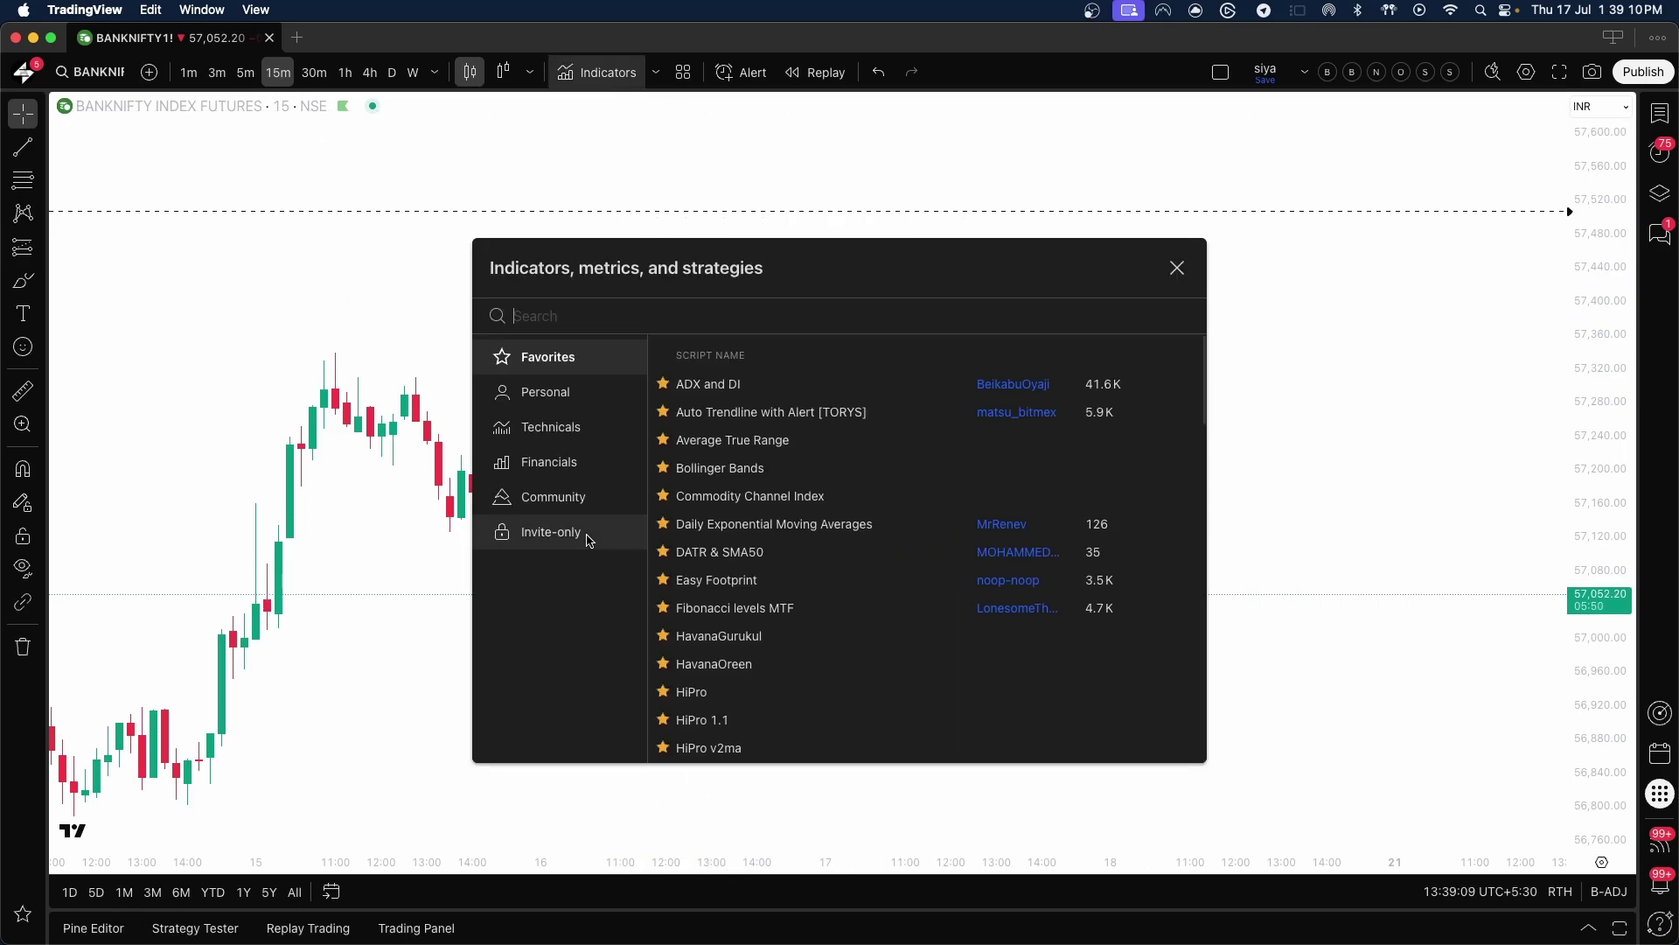
{"action": "left_click", "coordinate": [584, 534]}
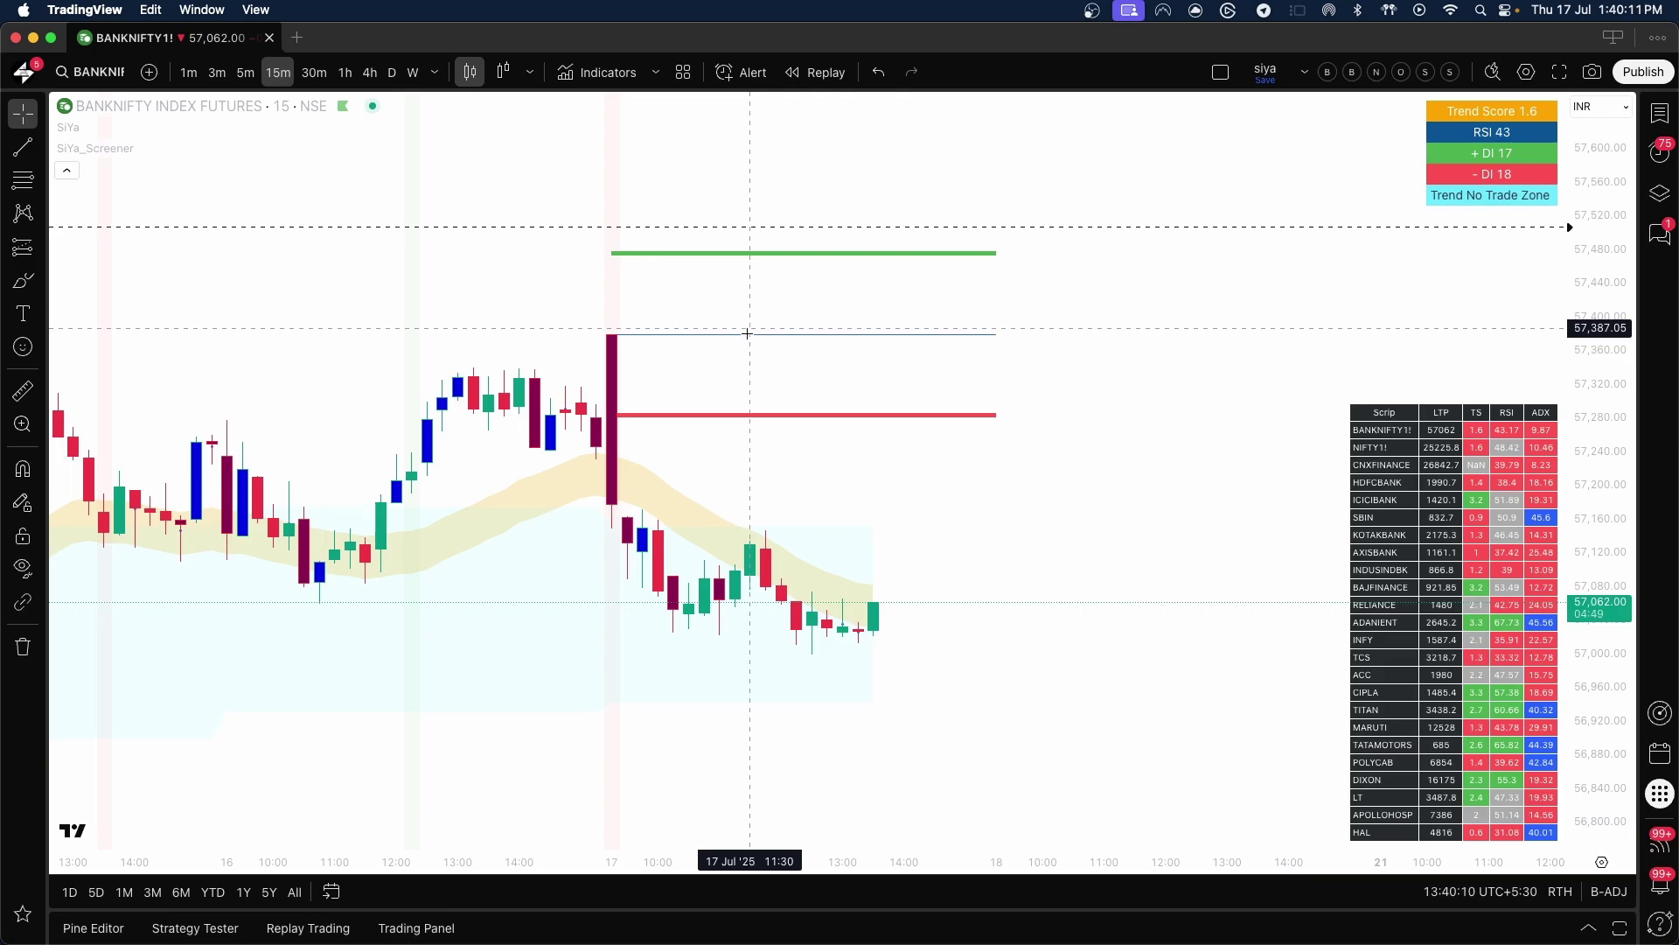
Rescale the price axis and shift the chart so the 17 Jul green, blue and red level lines all fit in view.
{"action": "left_click_drag", "start_coordinate": [1615, 230], "coordinate": [1630, 263]}
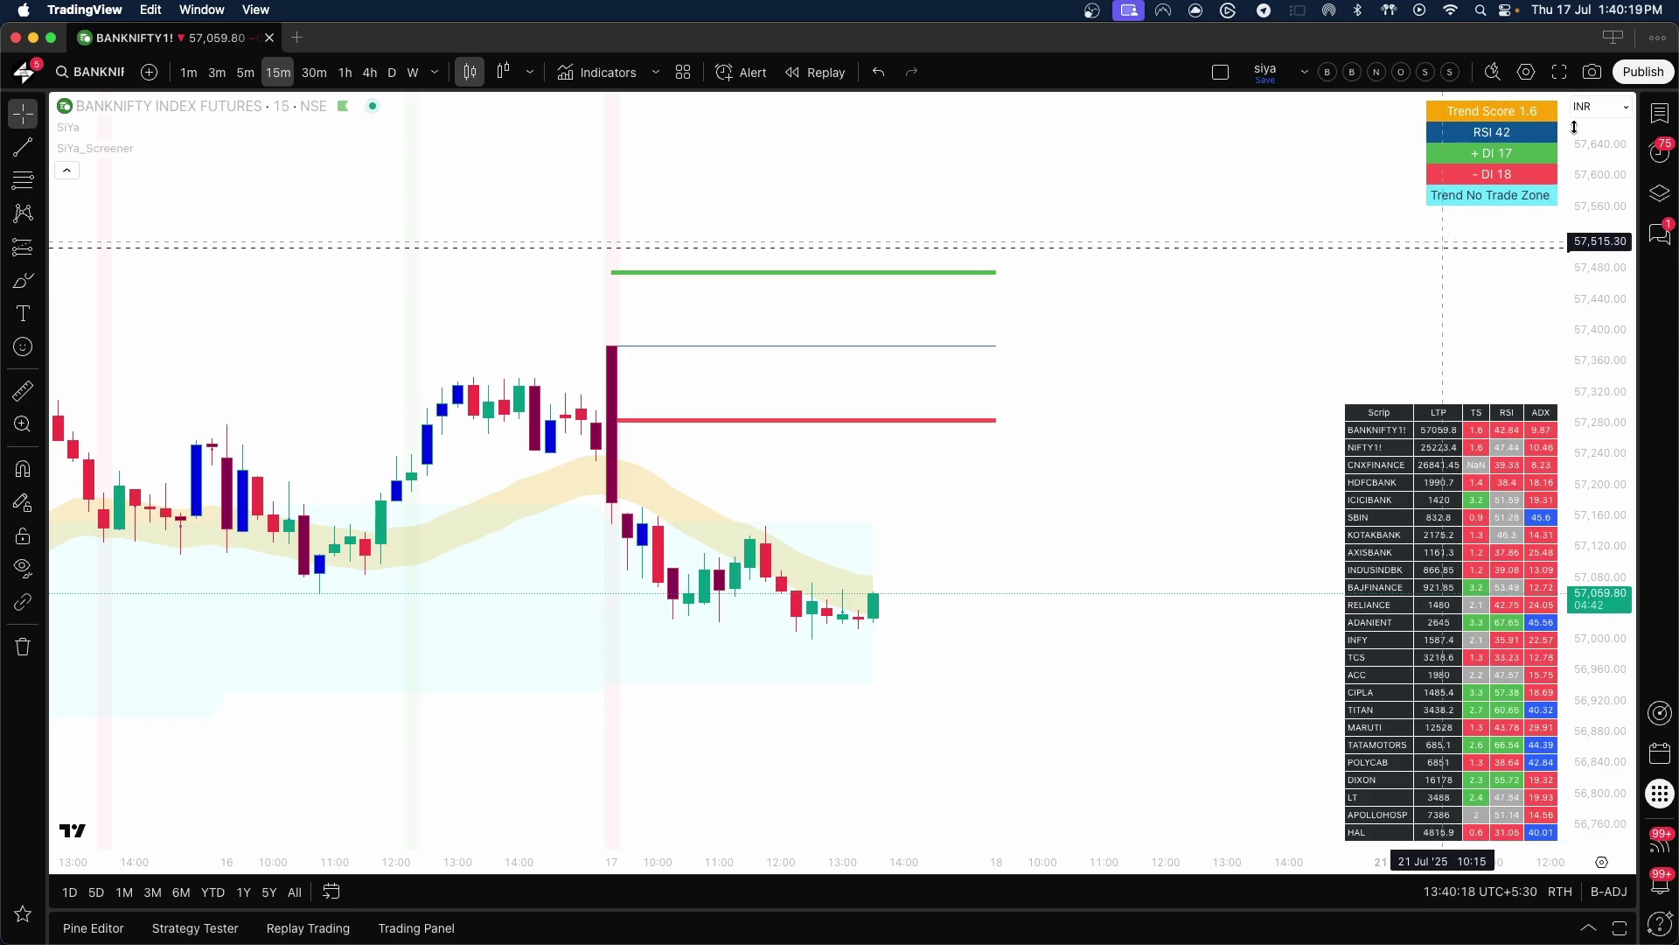
{"action": "right_click", "coordinate": [1603, 293]}
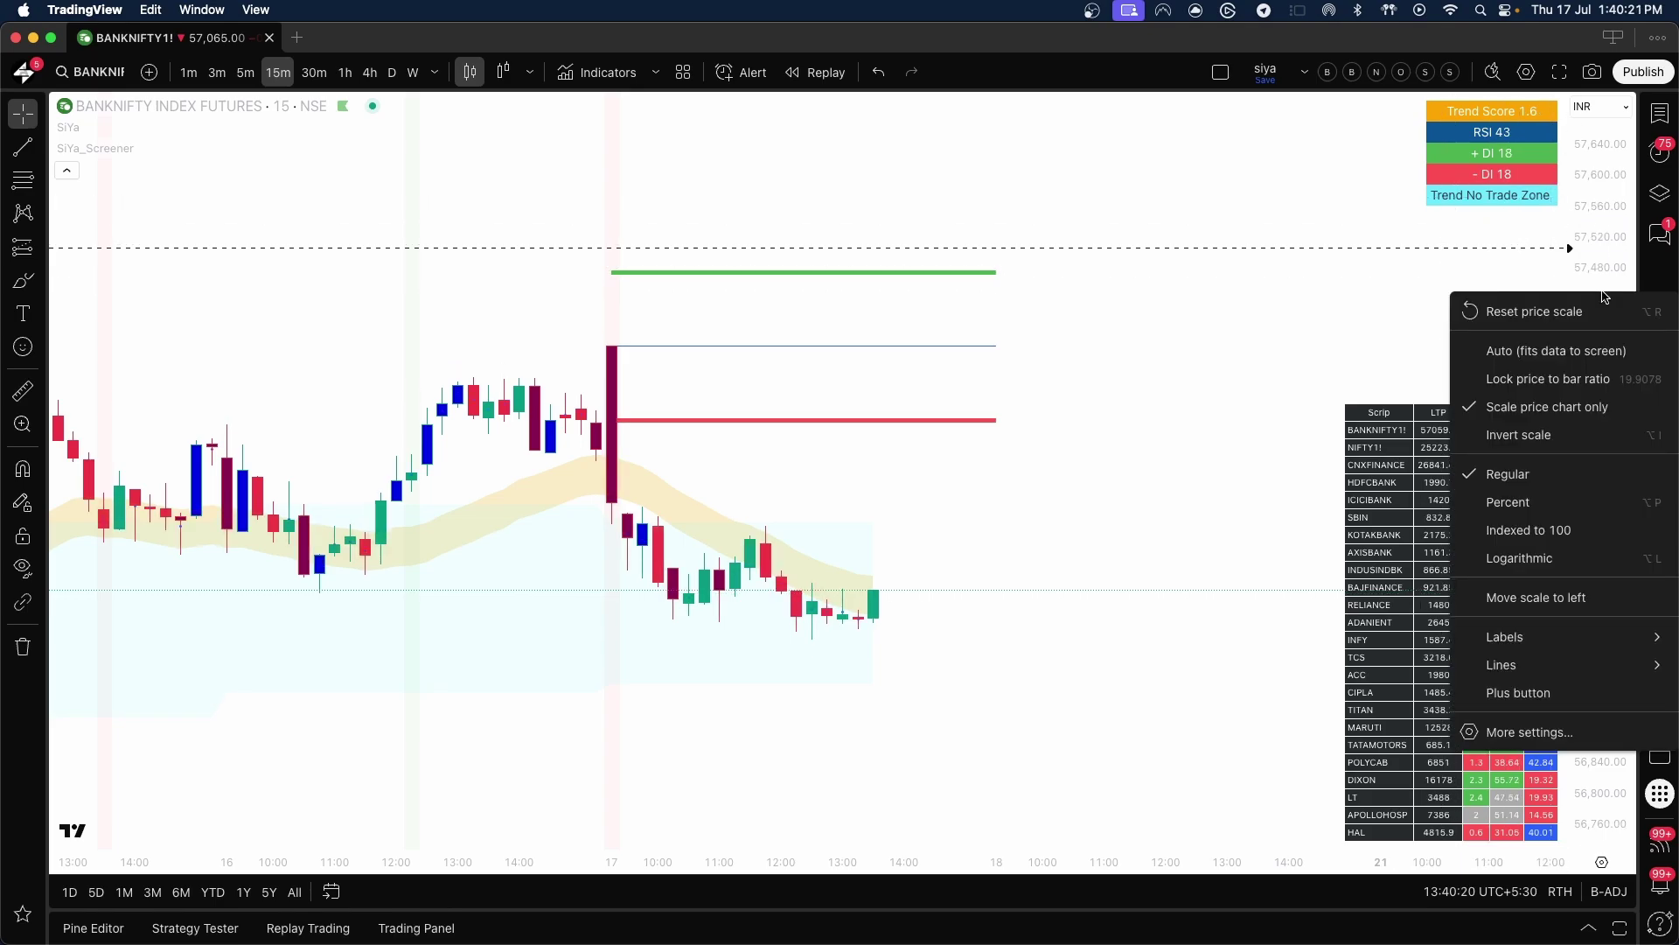
{"action": "left_click", "coordinate": [1545, 361]}
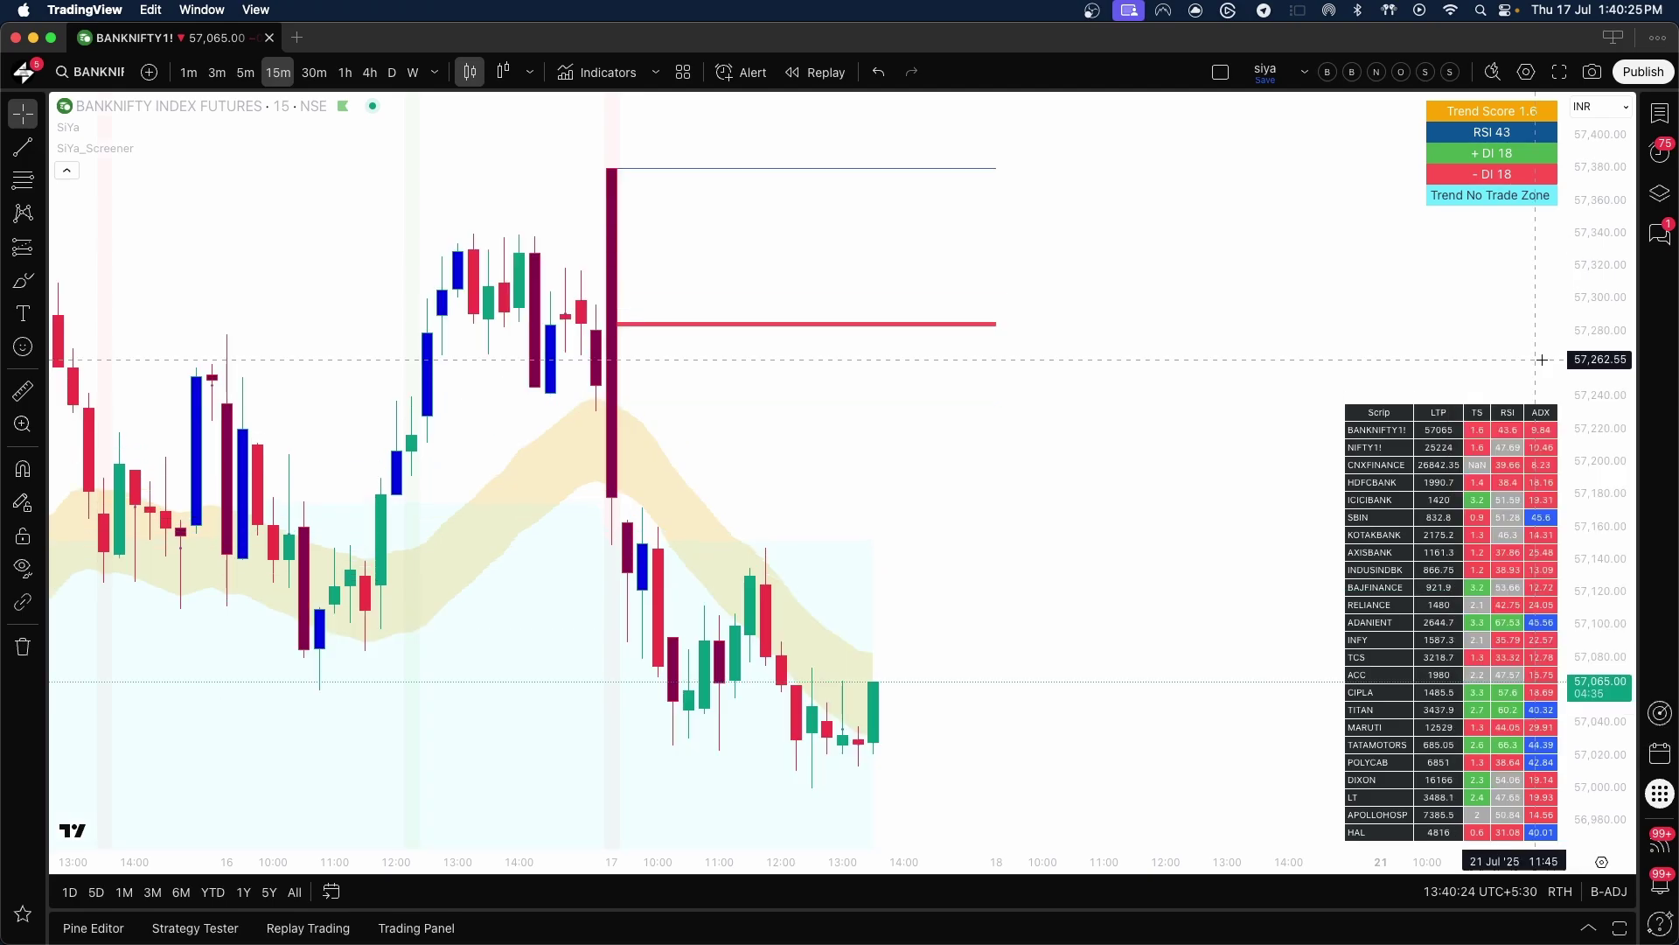
{"action": "right_click", "coordinate": [1607, 222]}
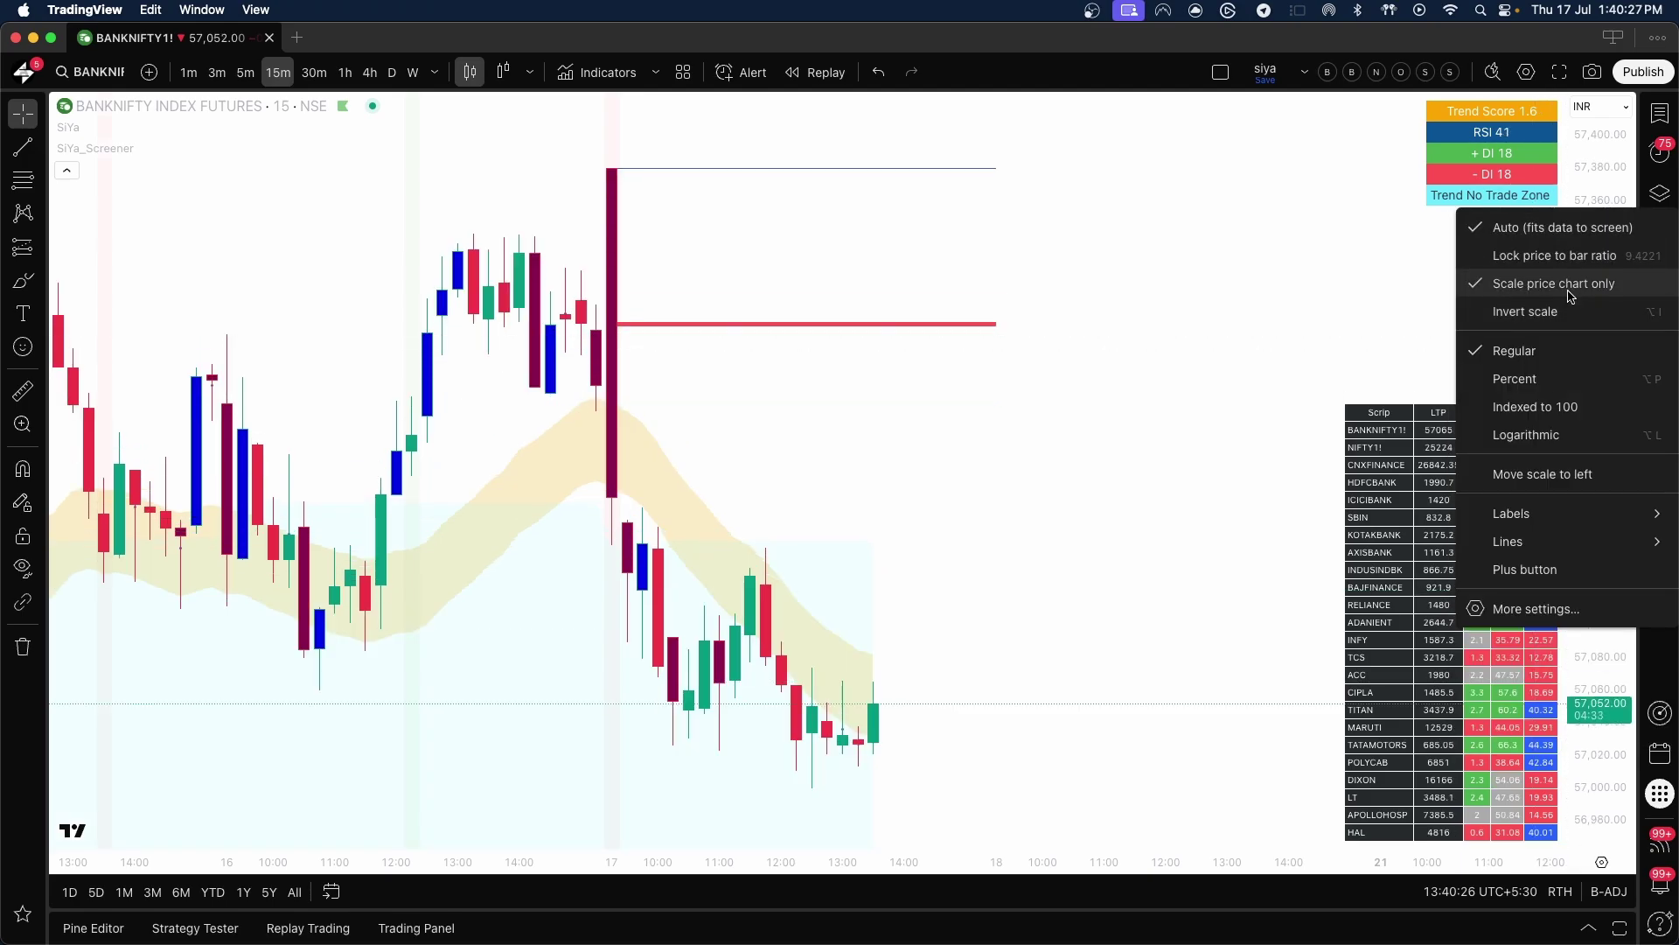
{"action": "left_click", "coordinate": [1295, 253]}
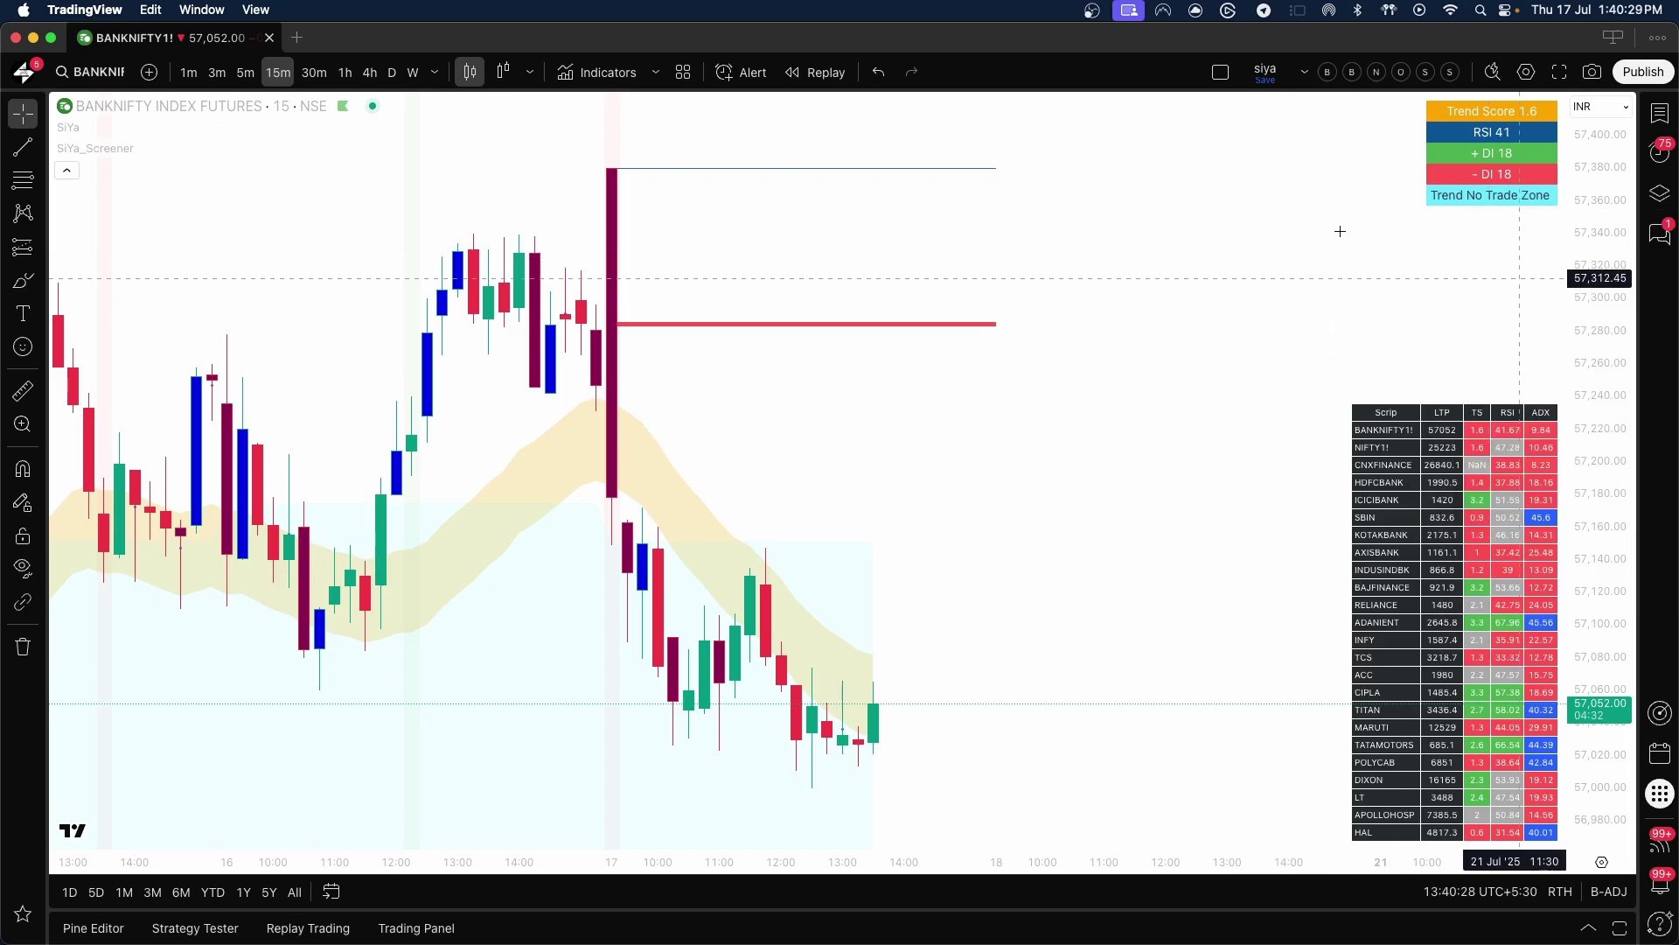
{"action": "left_click_drag", "start_coordinate": [1581, 133], "coordinate": [1590, 543]}
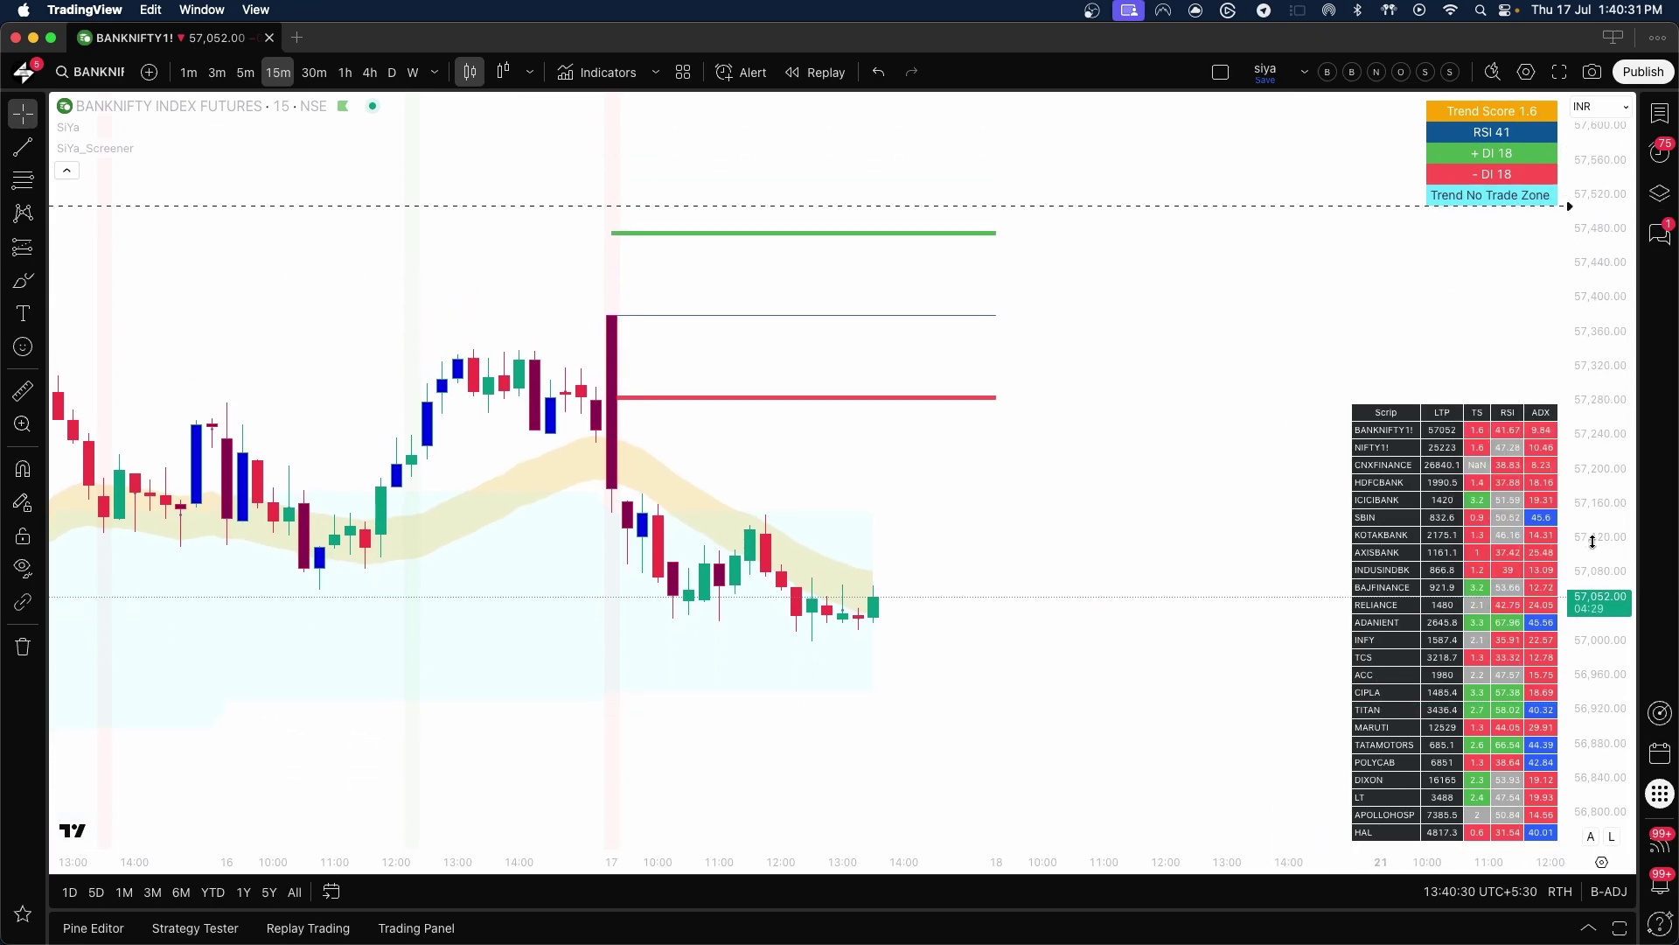
{"action": "left_click_drag", "start_coordinate": [714, 578], "coordinate": [832, 625]}
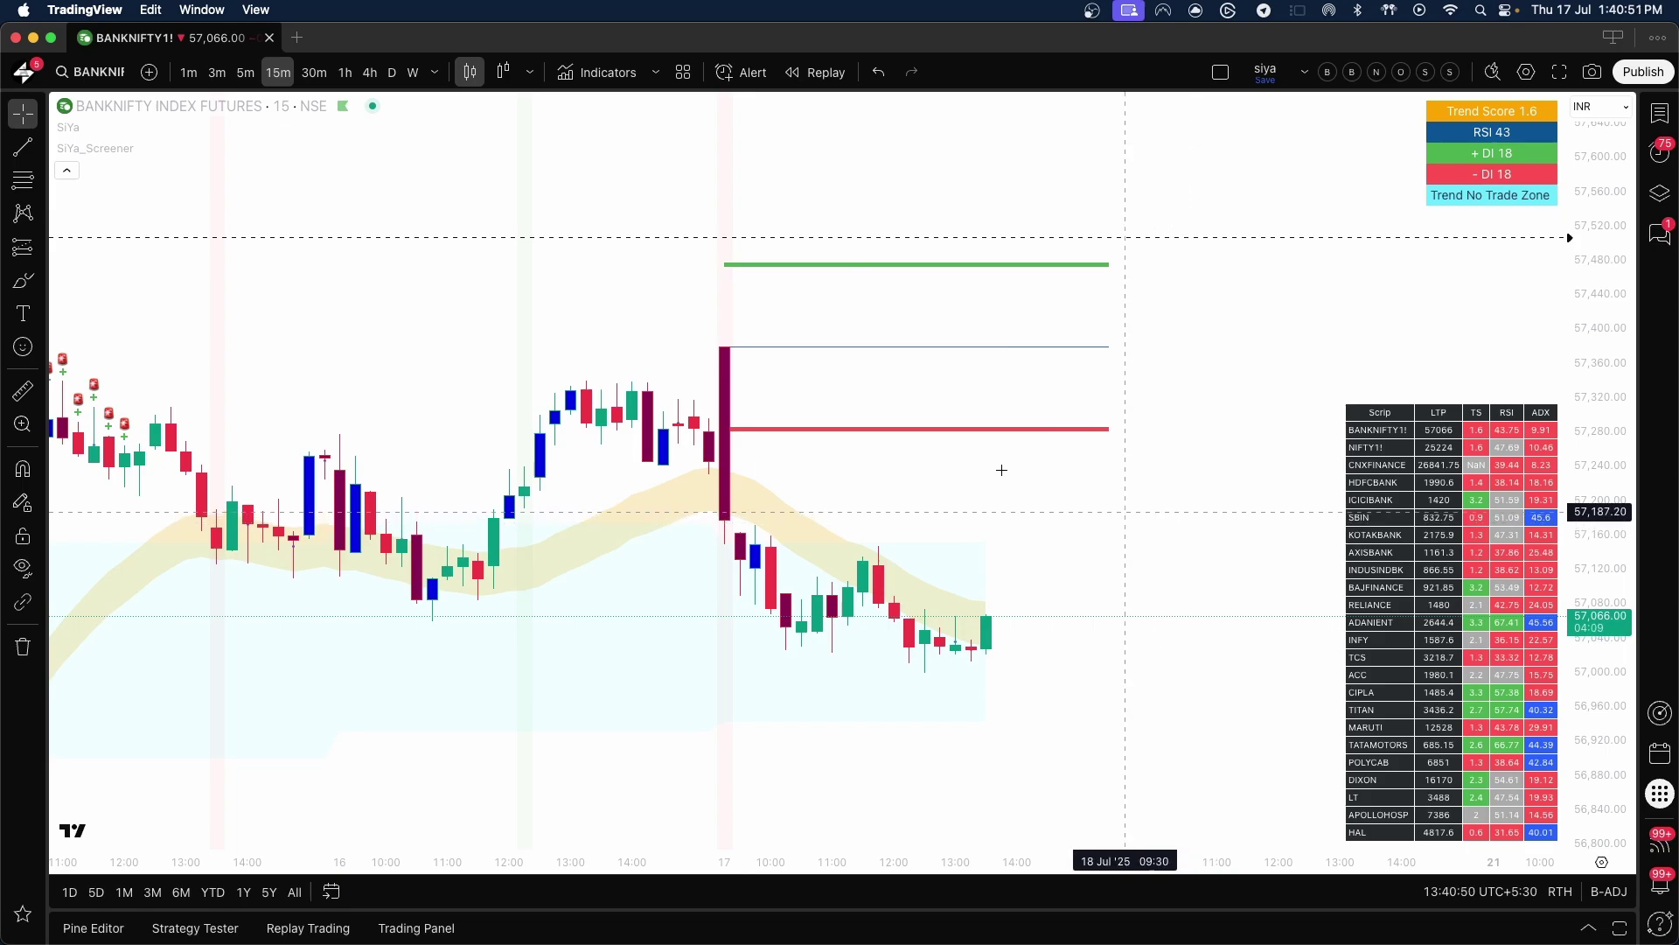
Mark the red and green level lines with short brush strokes, and undo both strokes.
{"action": "left_click", "coordinate": [21, 283]}
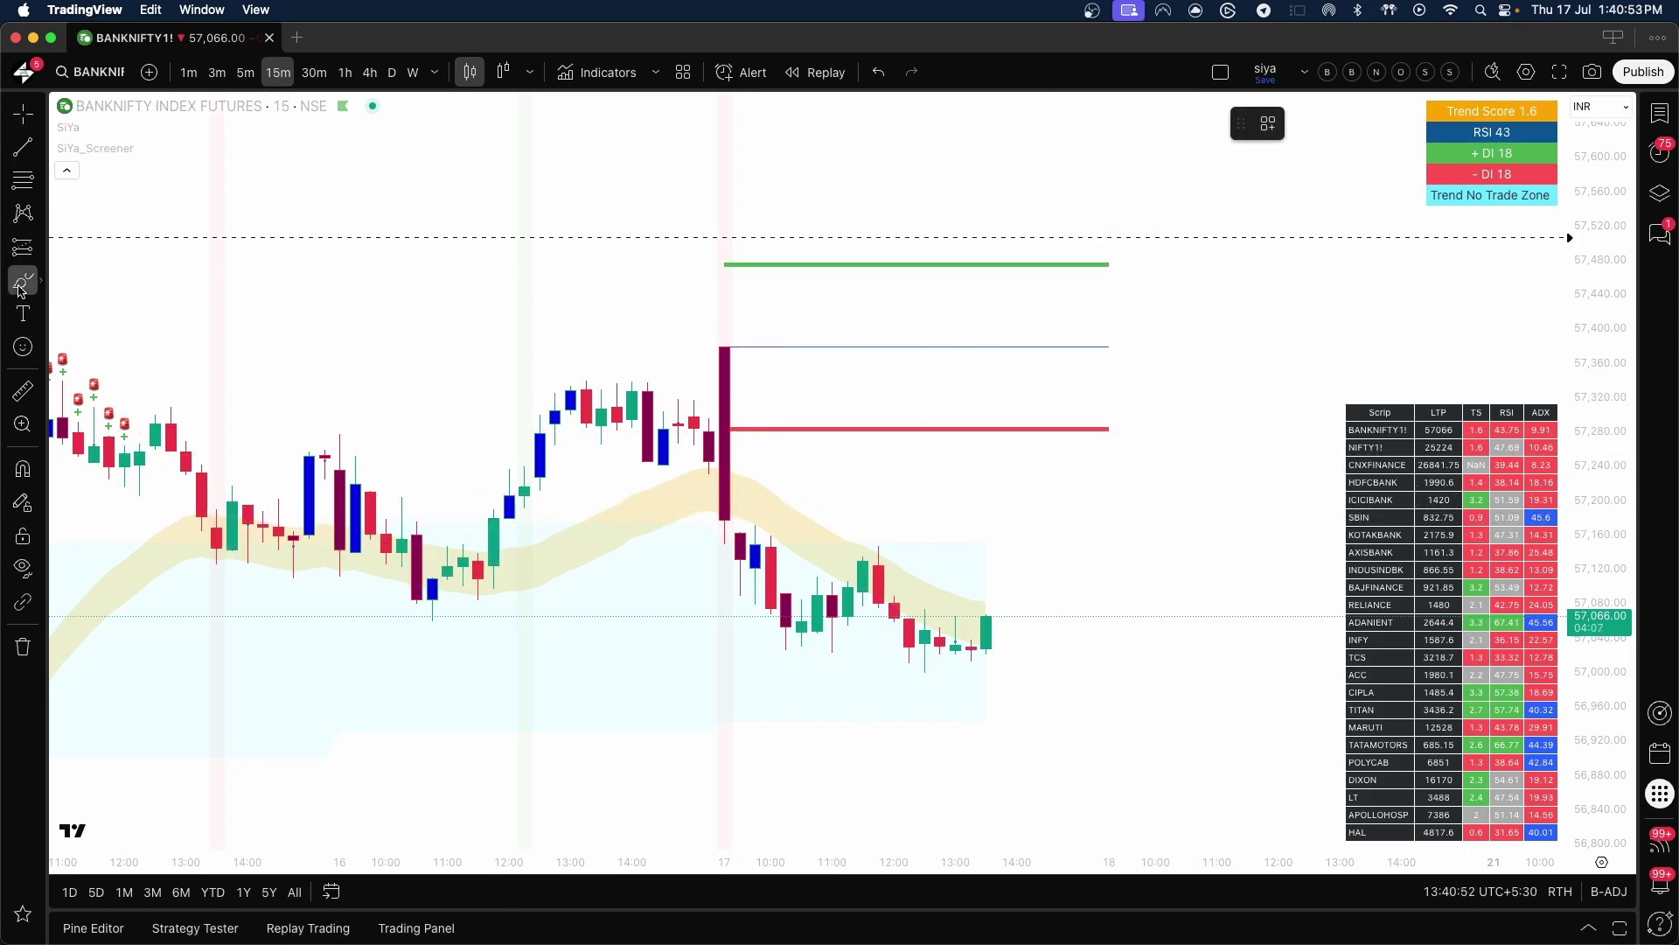
{"action": "left_click_drag", "start_coordinate": [816, 435], "coordinate": [833, 410]}
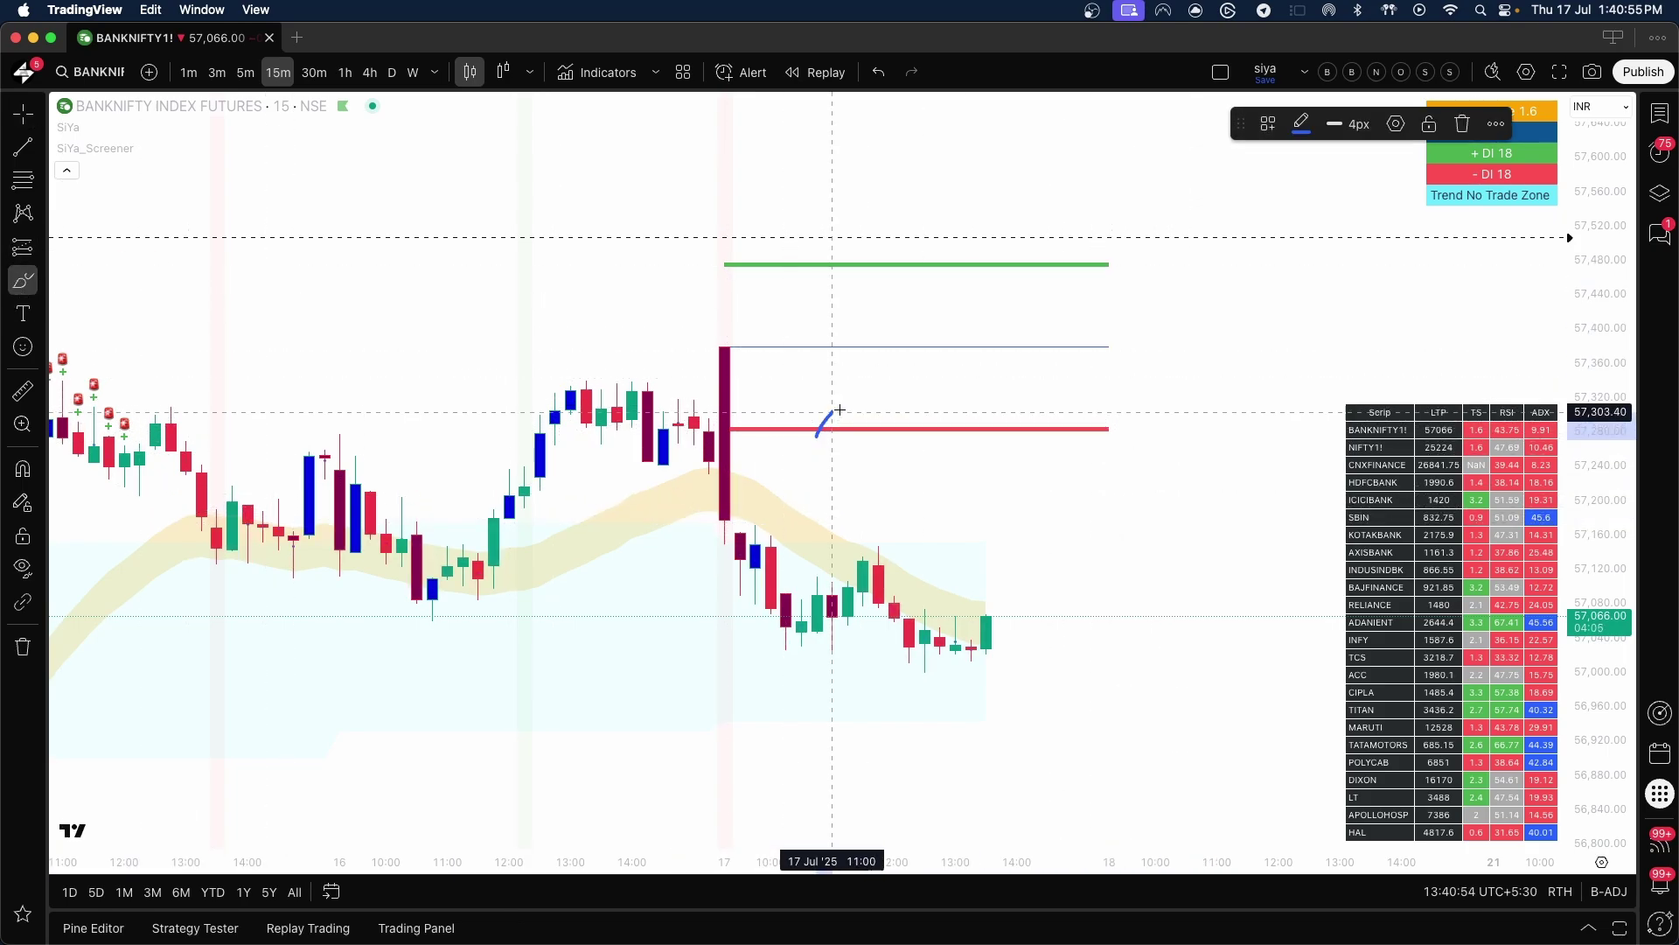
{"action": "left_click_drag", "start_coordinate": [850, 275], "coordinate": [894, 230]}
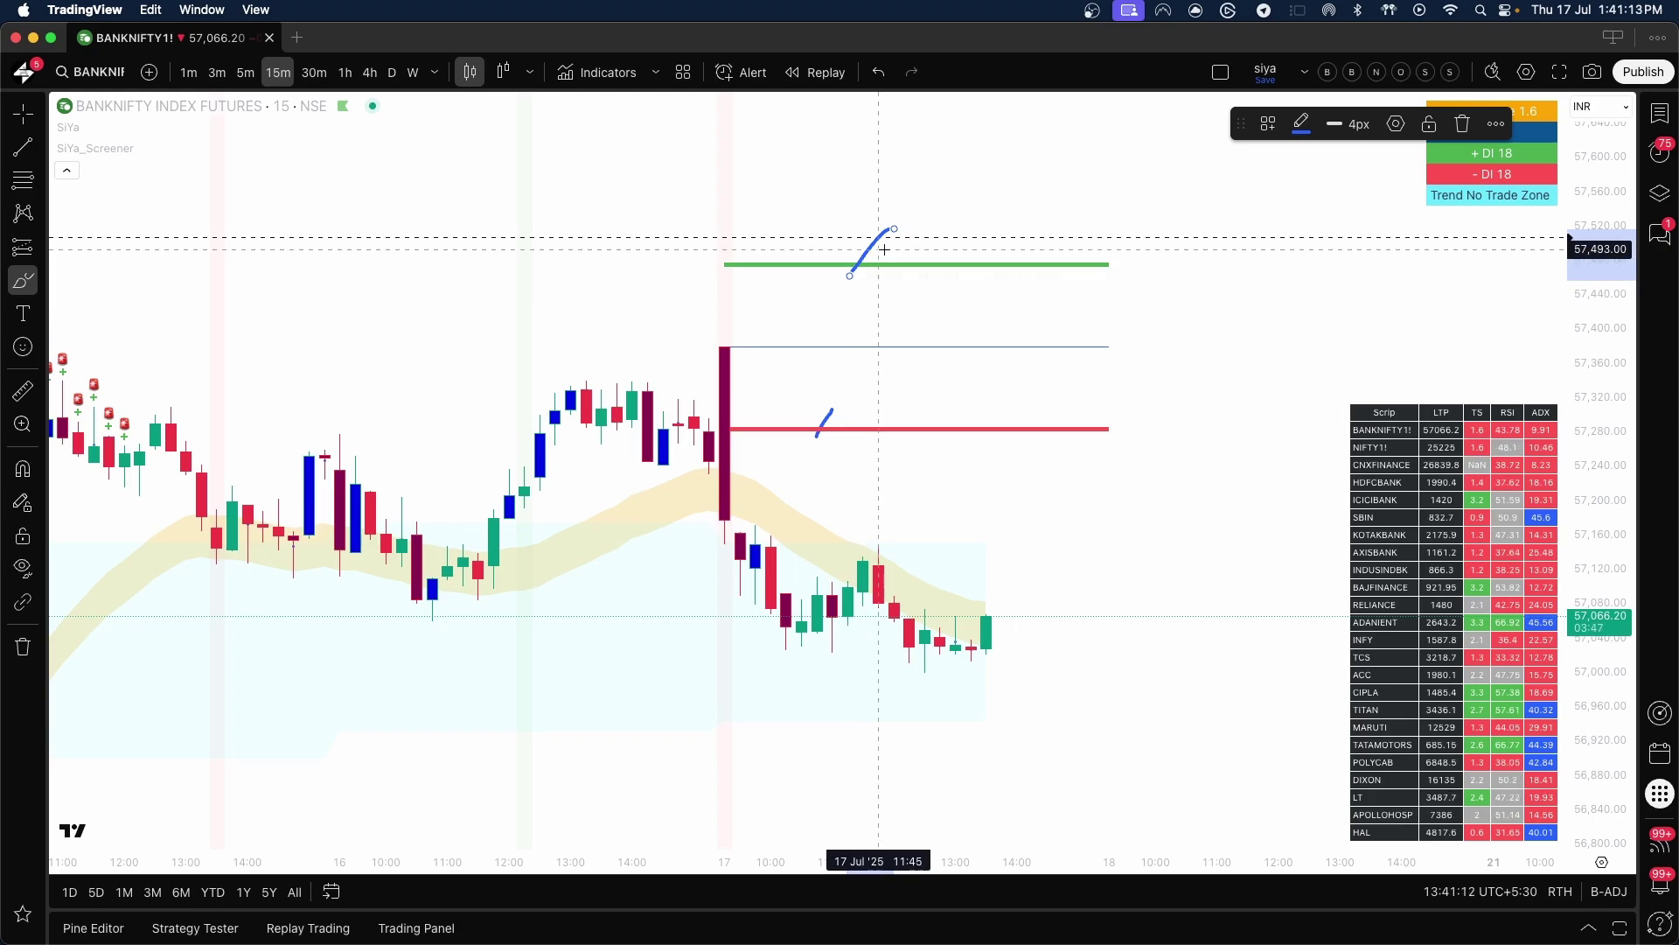
{"action": "key", "text": "super+z"}
{"action": "key", "text": "super+z"}
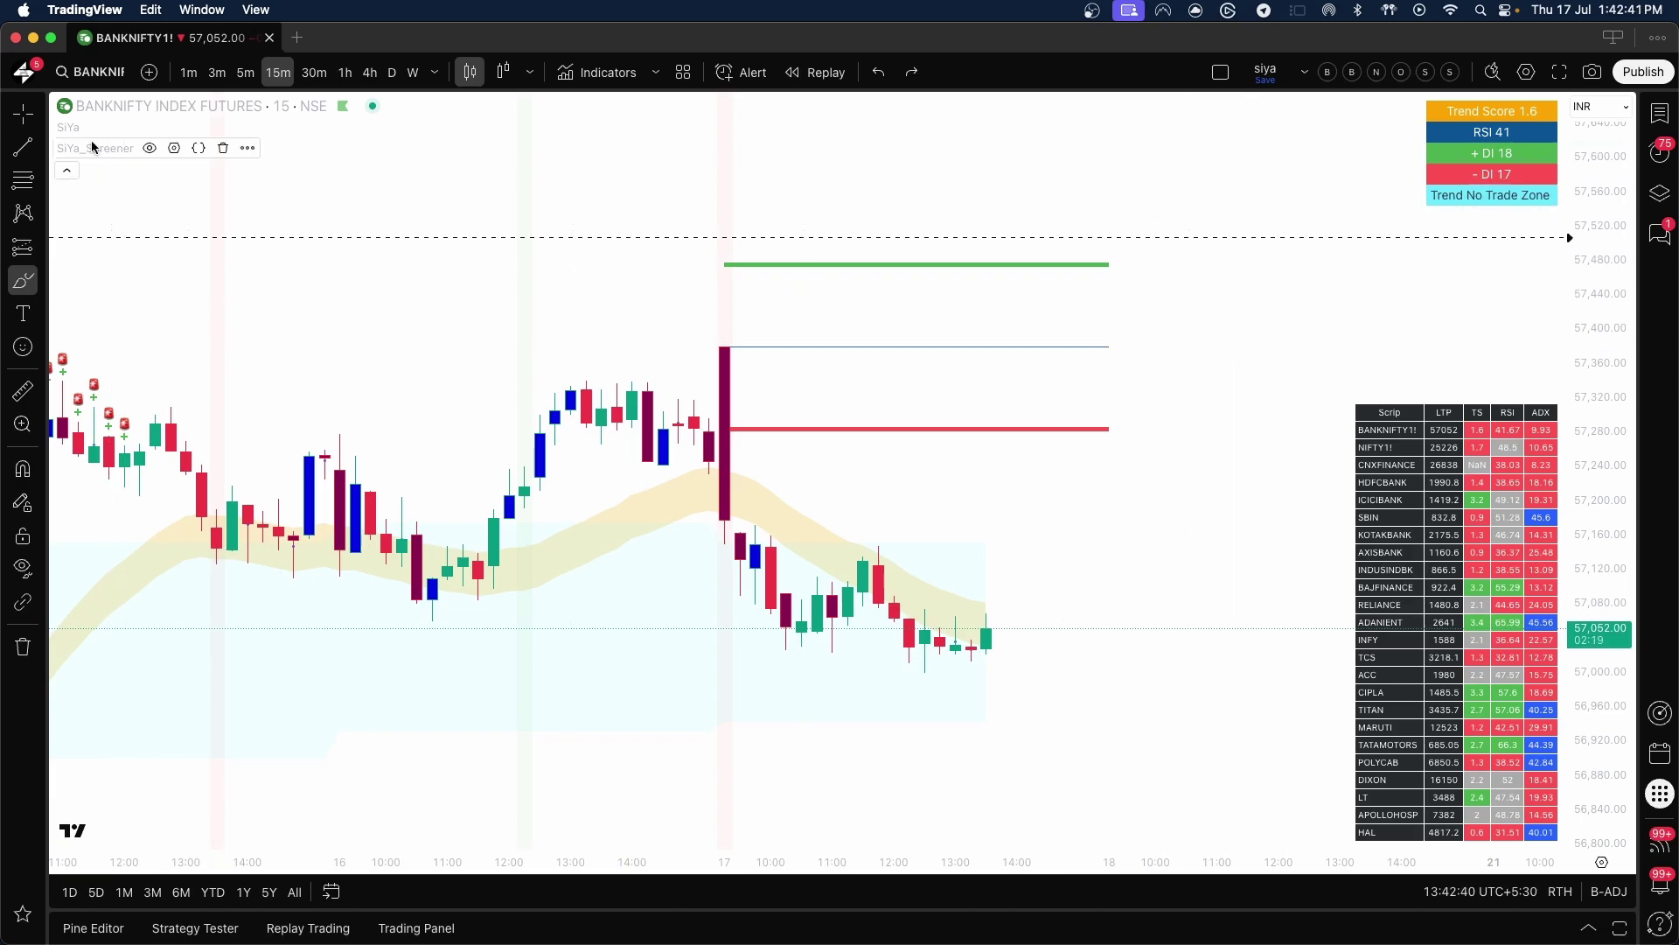
Enable Plot Reversal Triggers in the SiYa indicator's settings.
{"action": "mouse_move", "coordinate": [64, 131]}
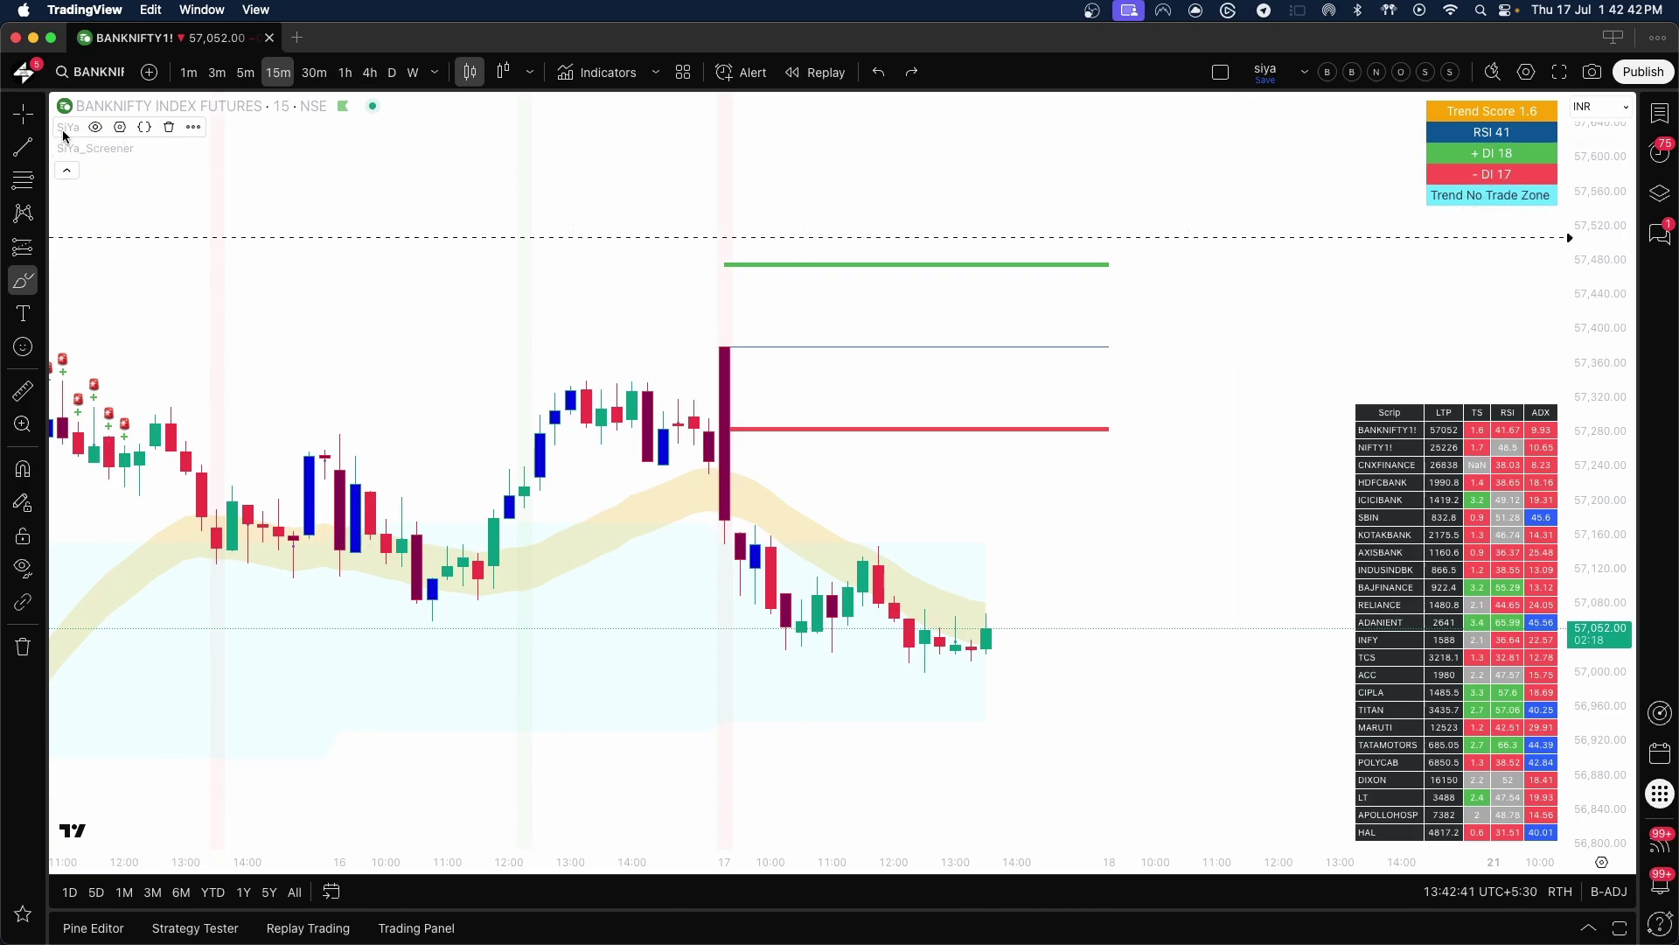
{"action": "left_click", "coordinate": [121, 126]}
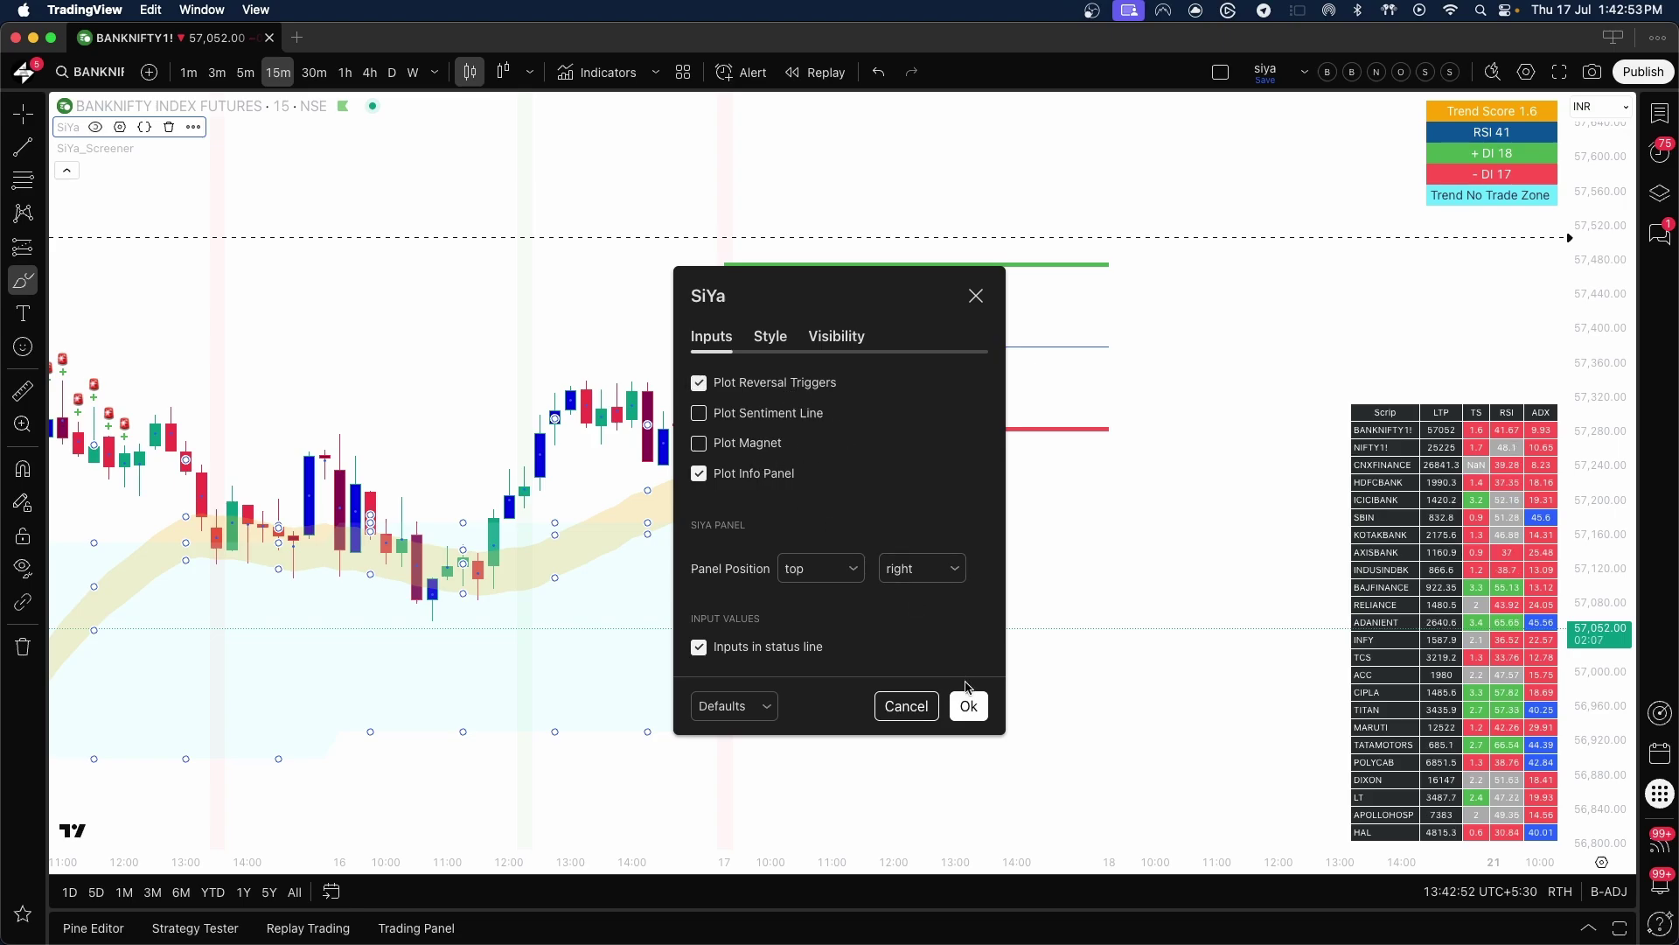
{"action": "left_click", "coordinate": [967, 707]}
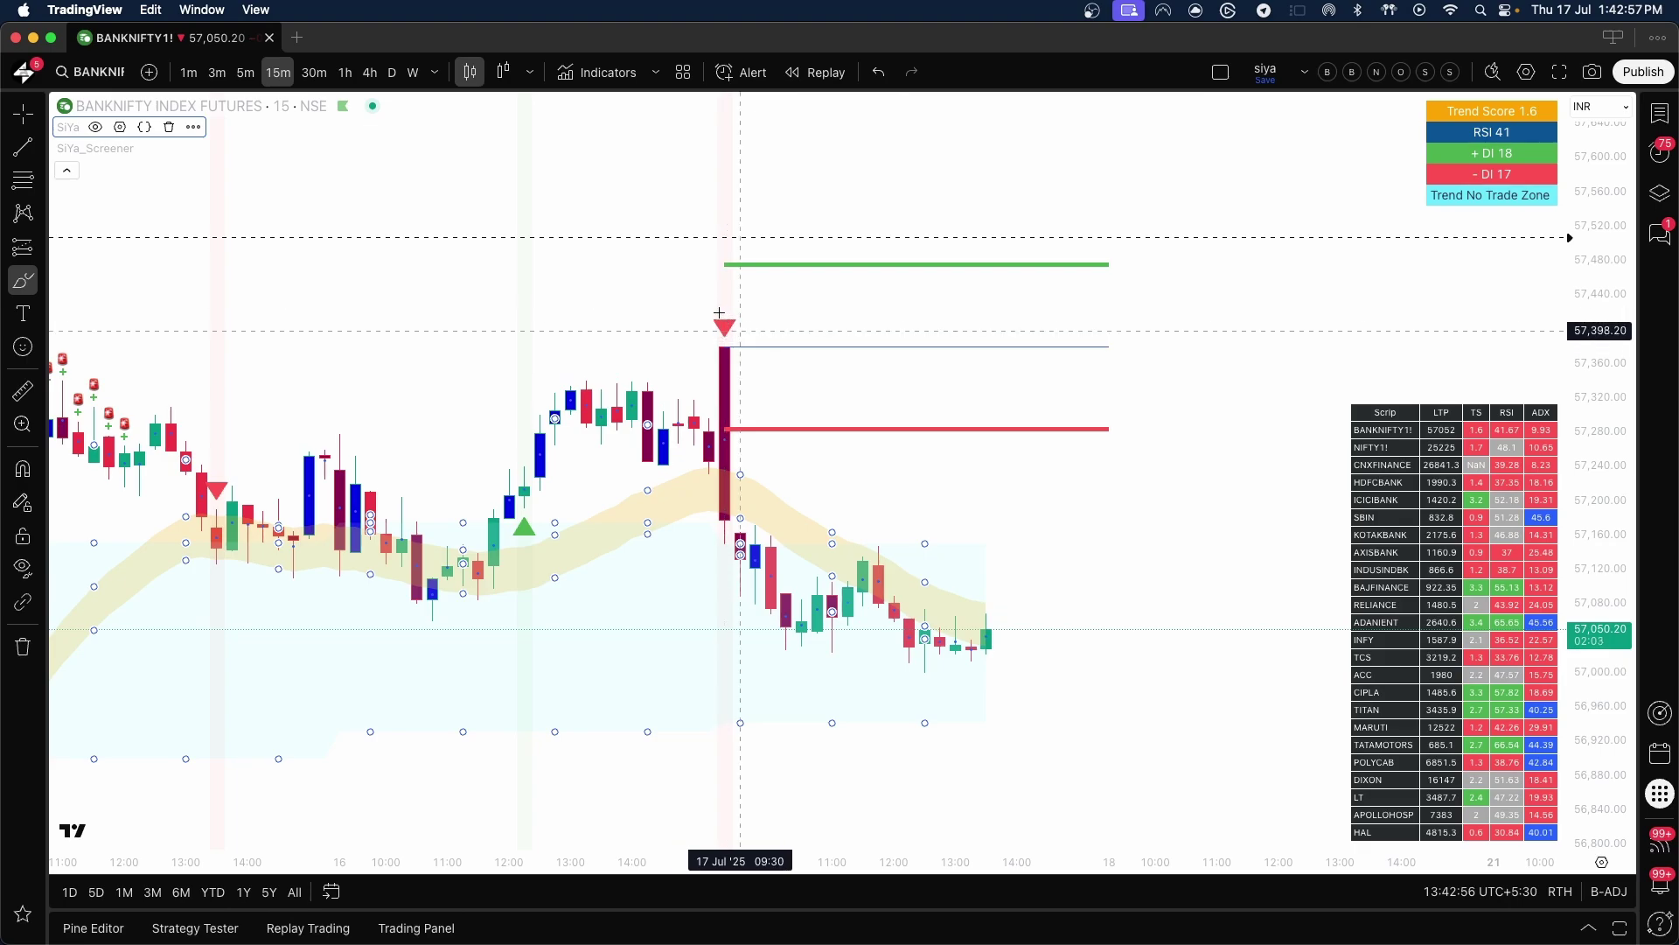
{"action": "left_click", "coordinate": [1076, 621]}
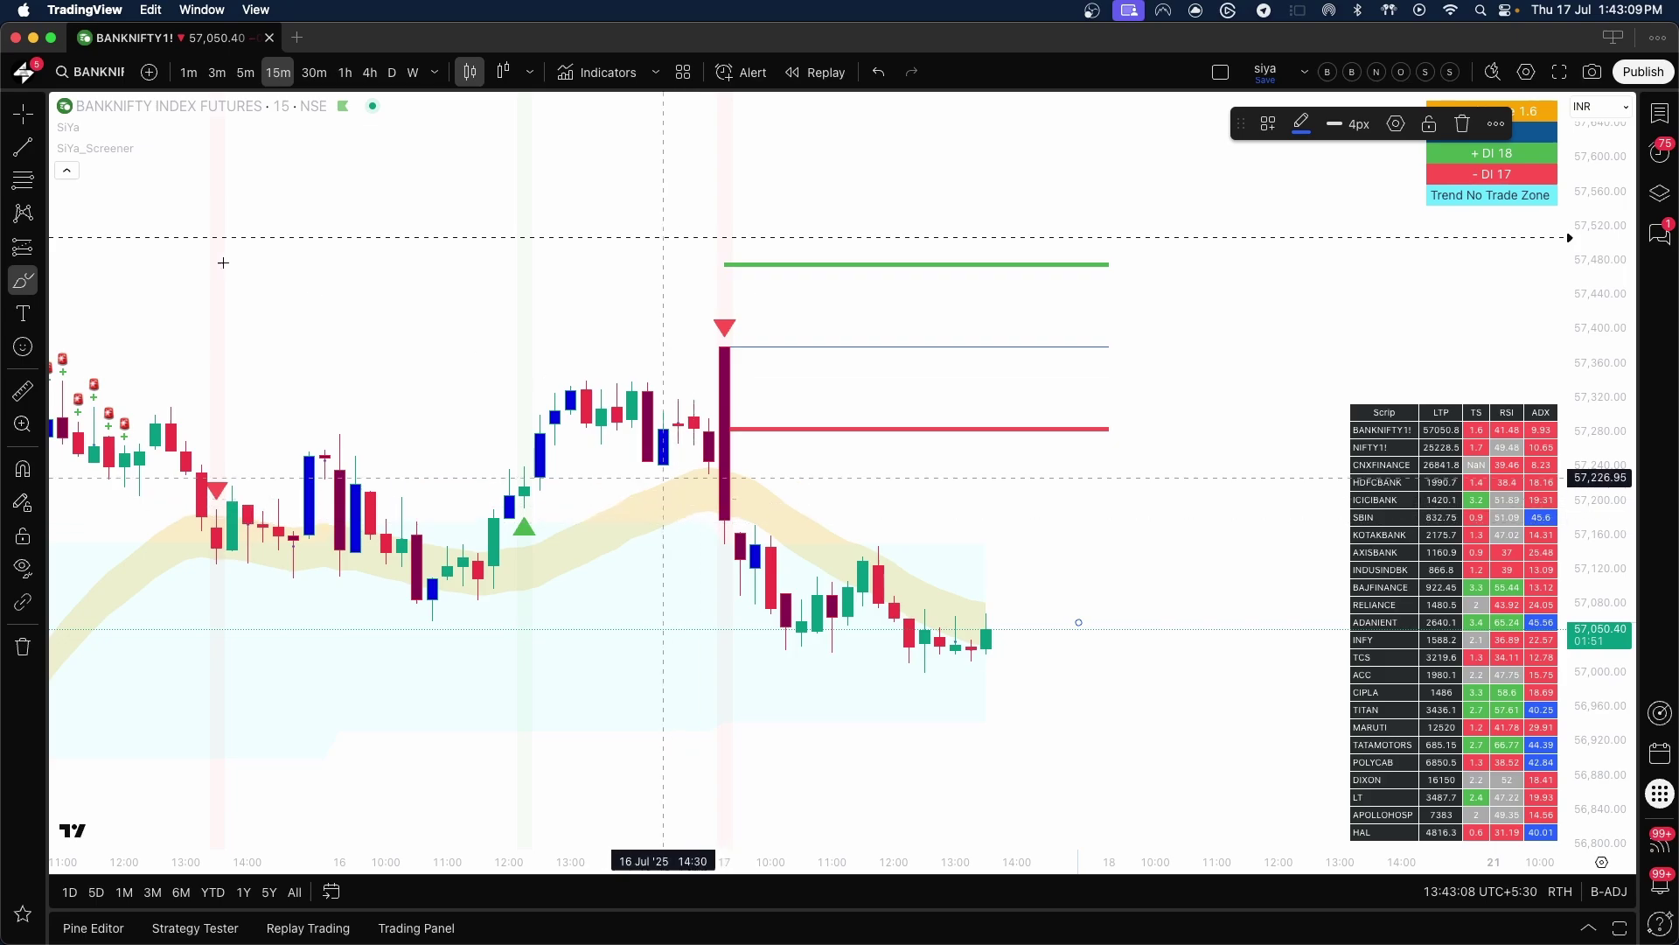
Draw a Short Position at the 17 Jul 09:15 candle with entry 57,181.10, stop 57,282.00 at the red line and target 56,954.60.
{"action": "left_click", "coordinate": [40, 252]}
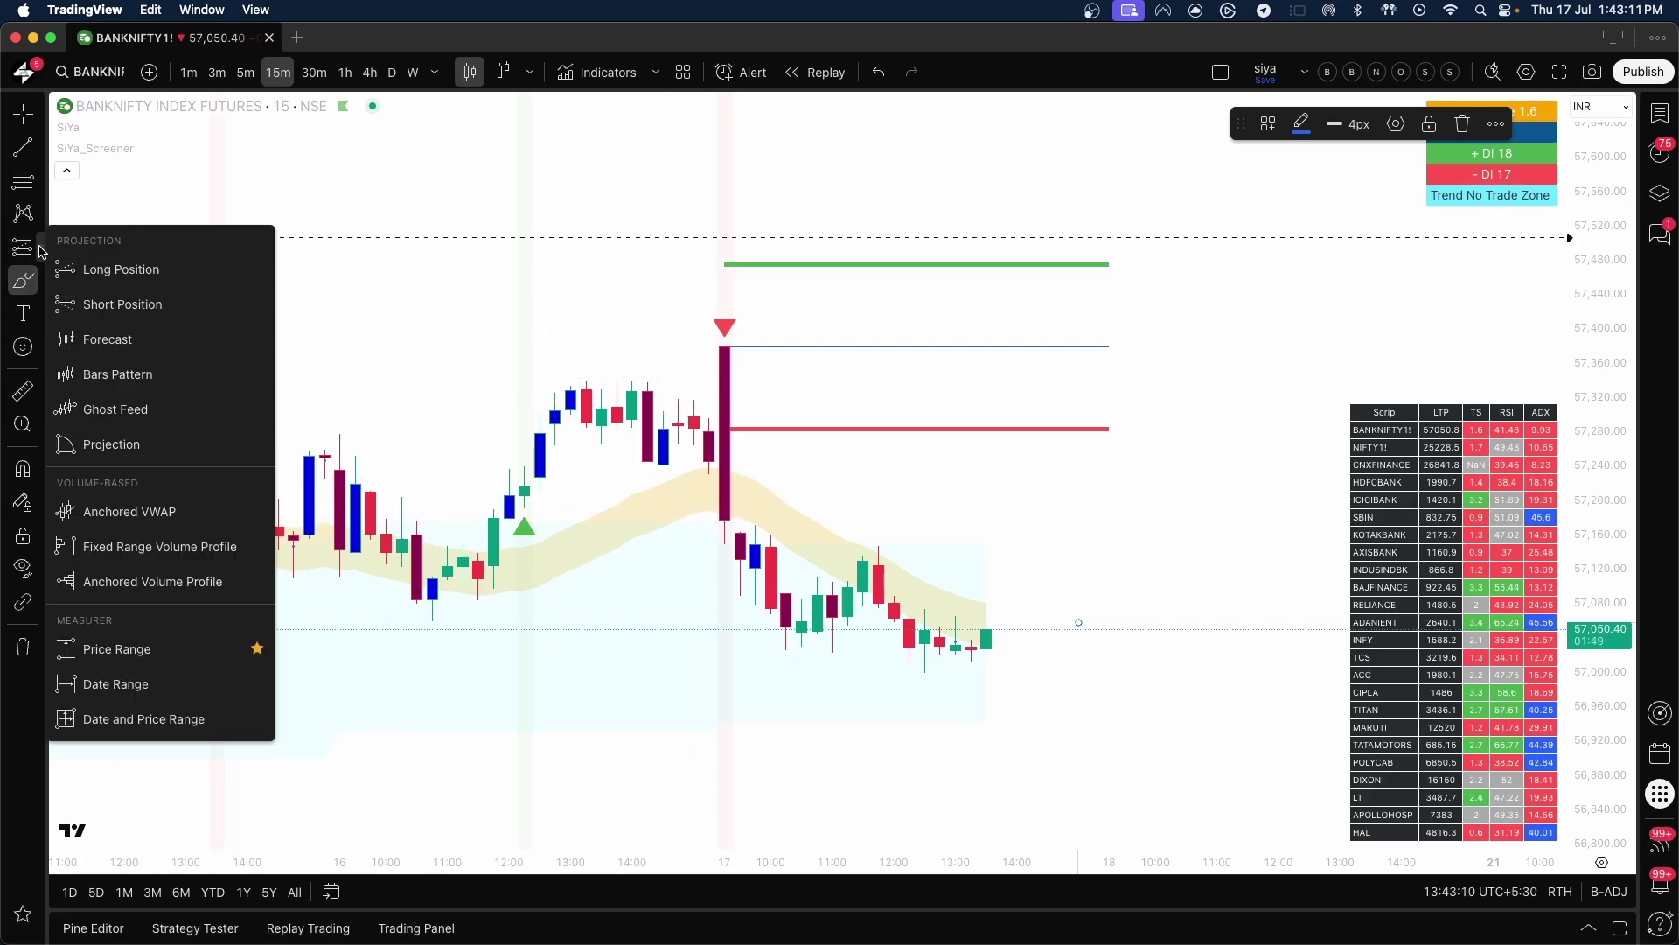
{"action": "left_click", "coordinate": [142, 310]}
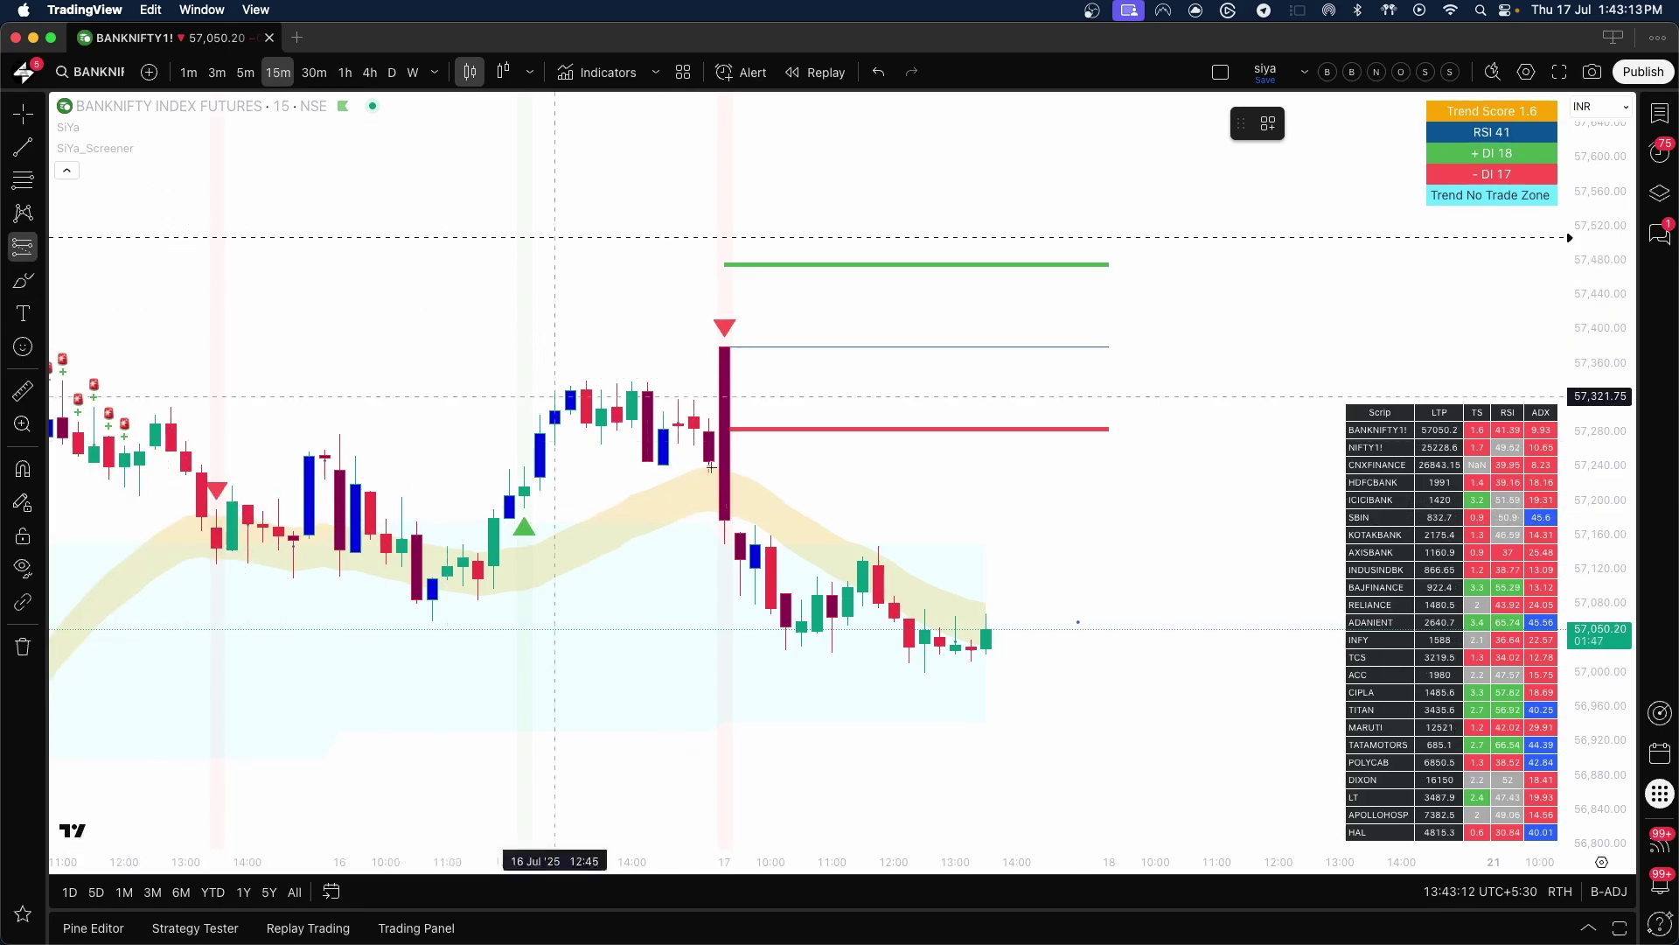
{"action": "left_click", "coordinate": [723, 518]}
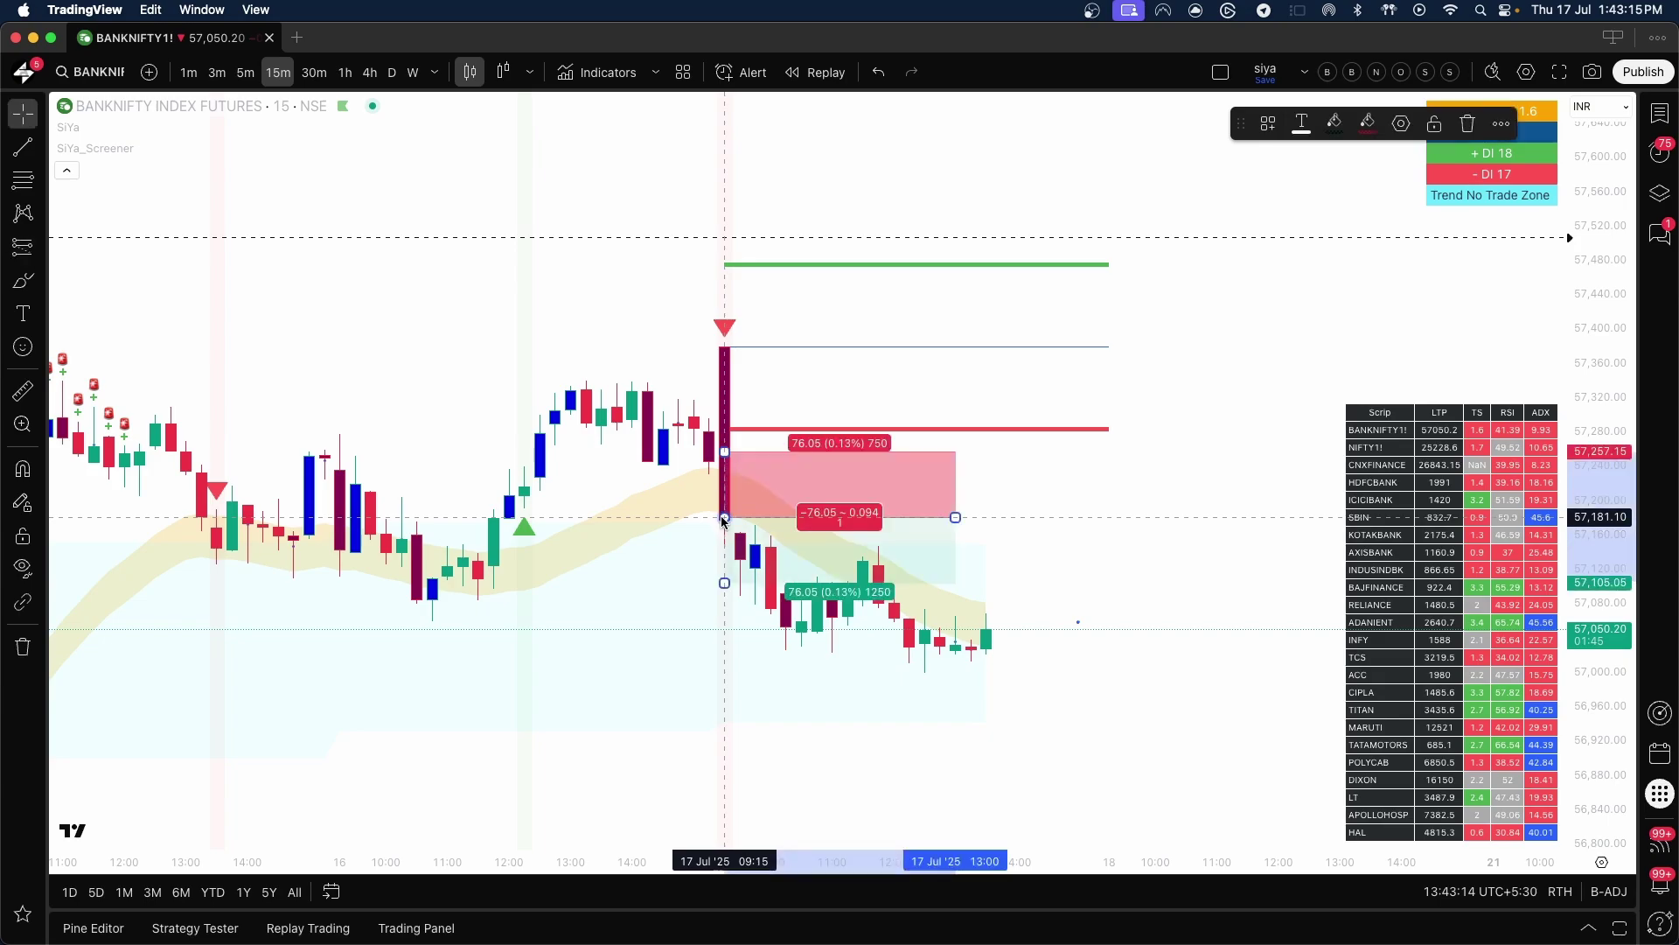
{"action": "mouse_move", "coordinate": [727, 447]}
{"action": "left_mouse_down"}
{"action": "mouse_move", "coordinate": [725, 403]}
{"action": "mouse_move", "coordinate": [725, 432]}
{"action": "left_mouse_up"}
{"action": "left_click", "coordinate": [723, 517]}
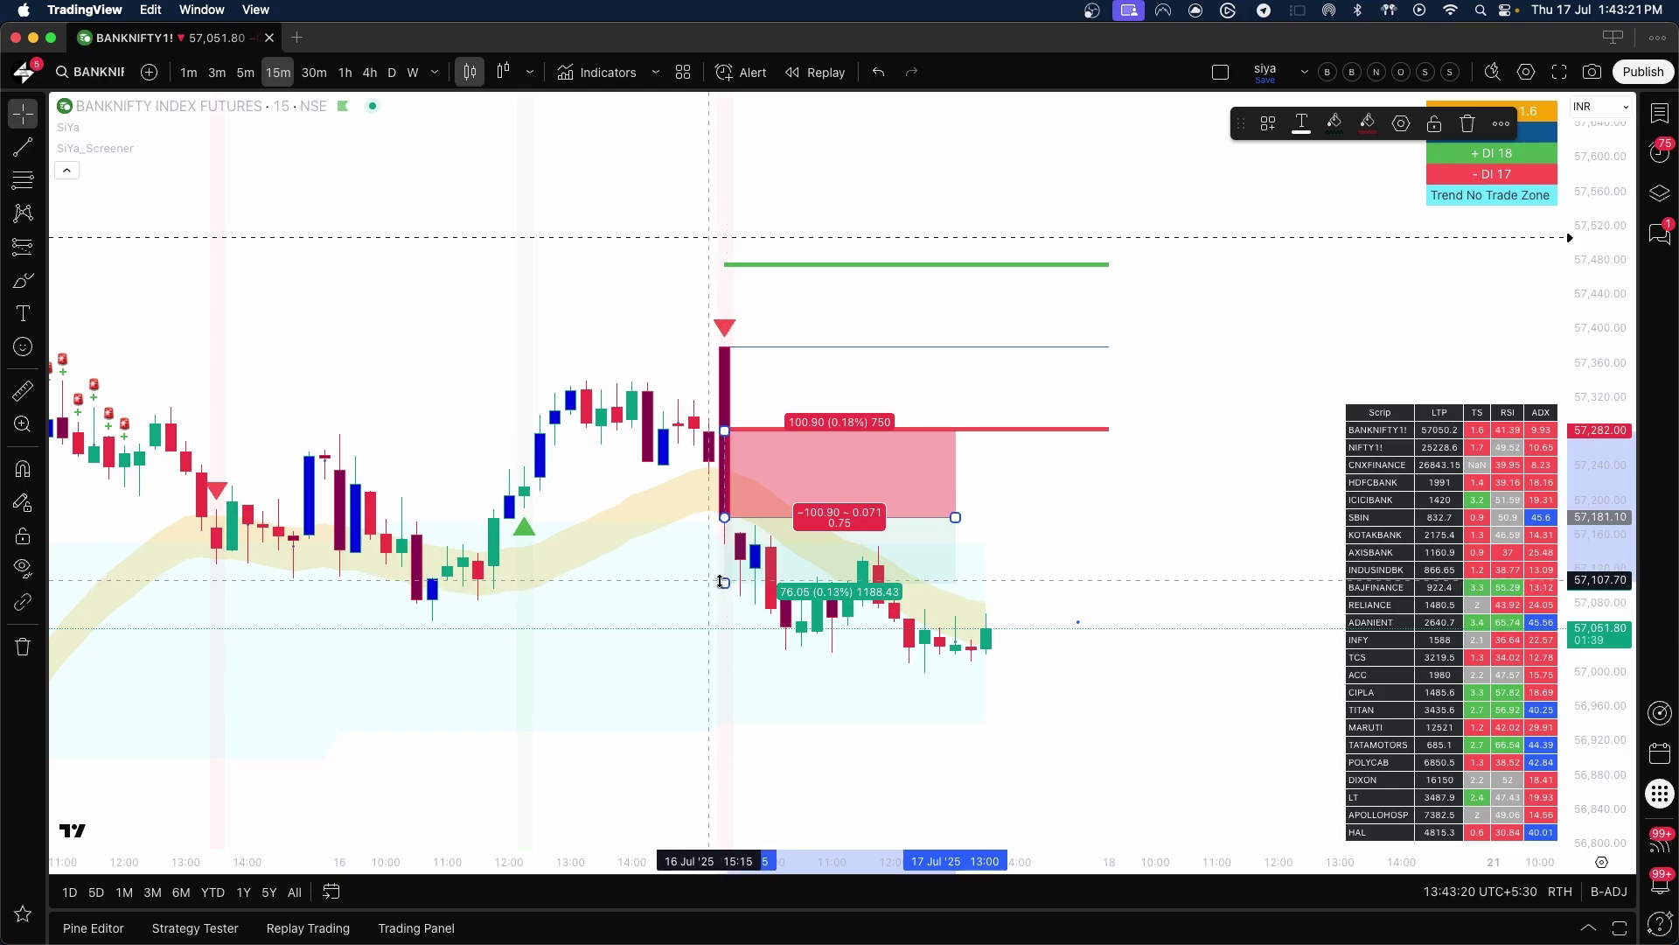
{"action": "left_click_drag", "start_coordinate": [719, 584], "coordinate": [721, 711]}
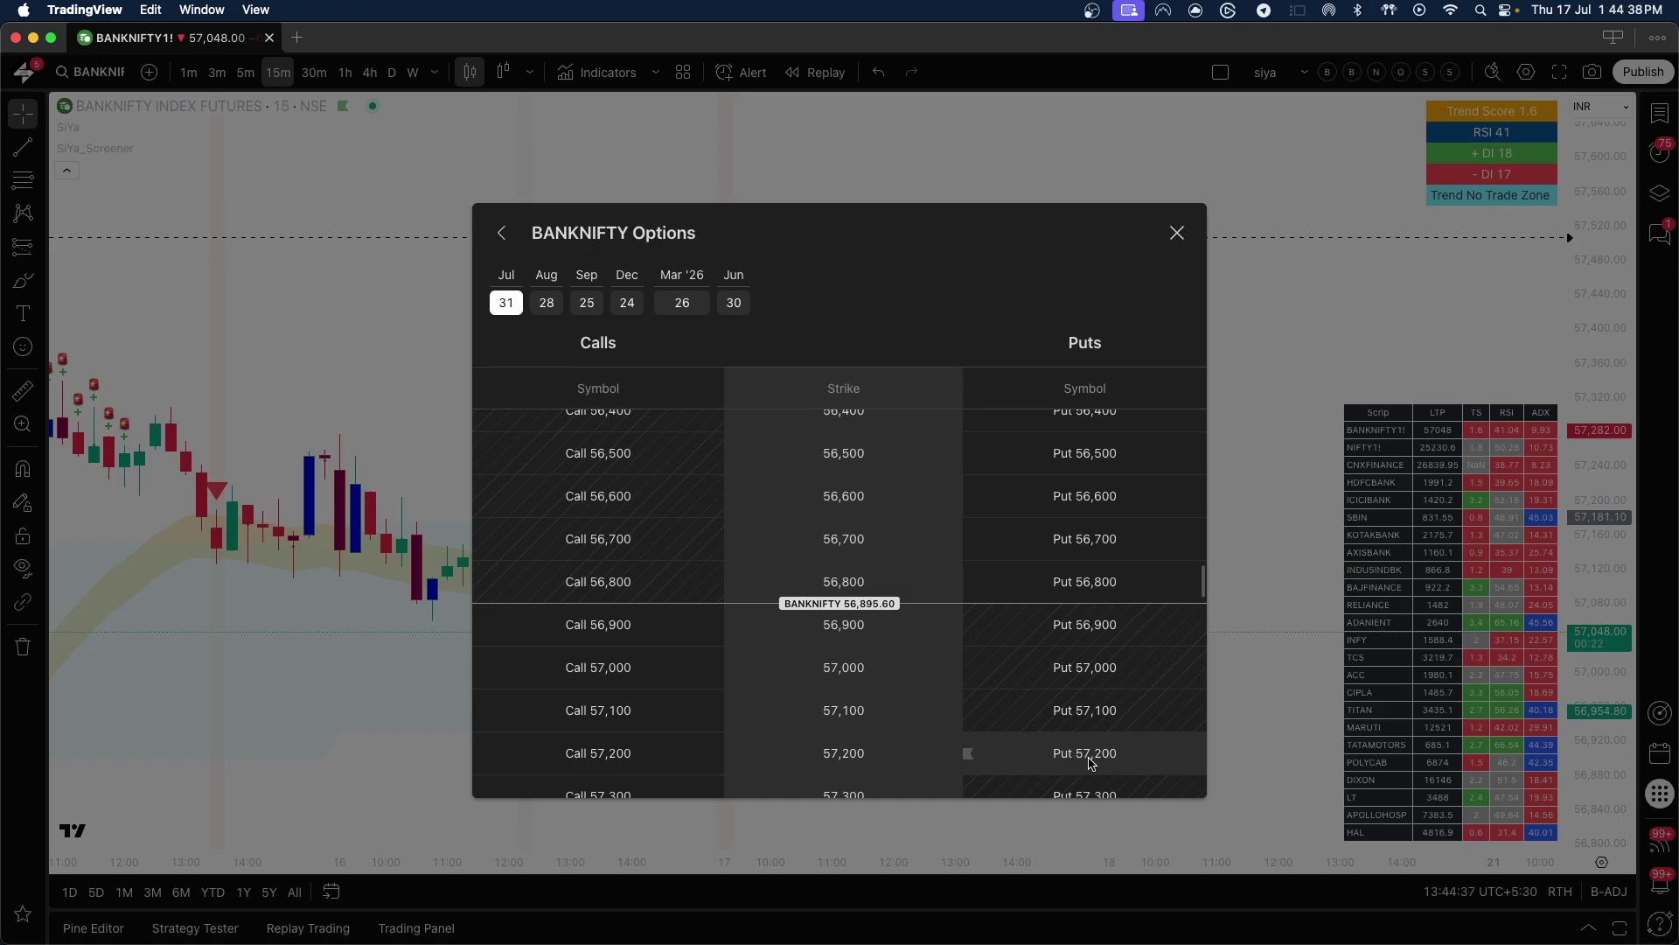
Load the BANKNIFTY 31 July Put 57,200 option chart and set it to the 3-minute timeframe.
{"action": "left_click", "coordinate": [1086, 754]}
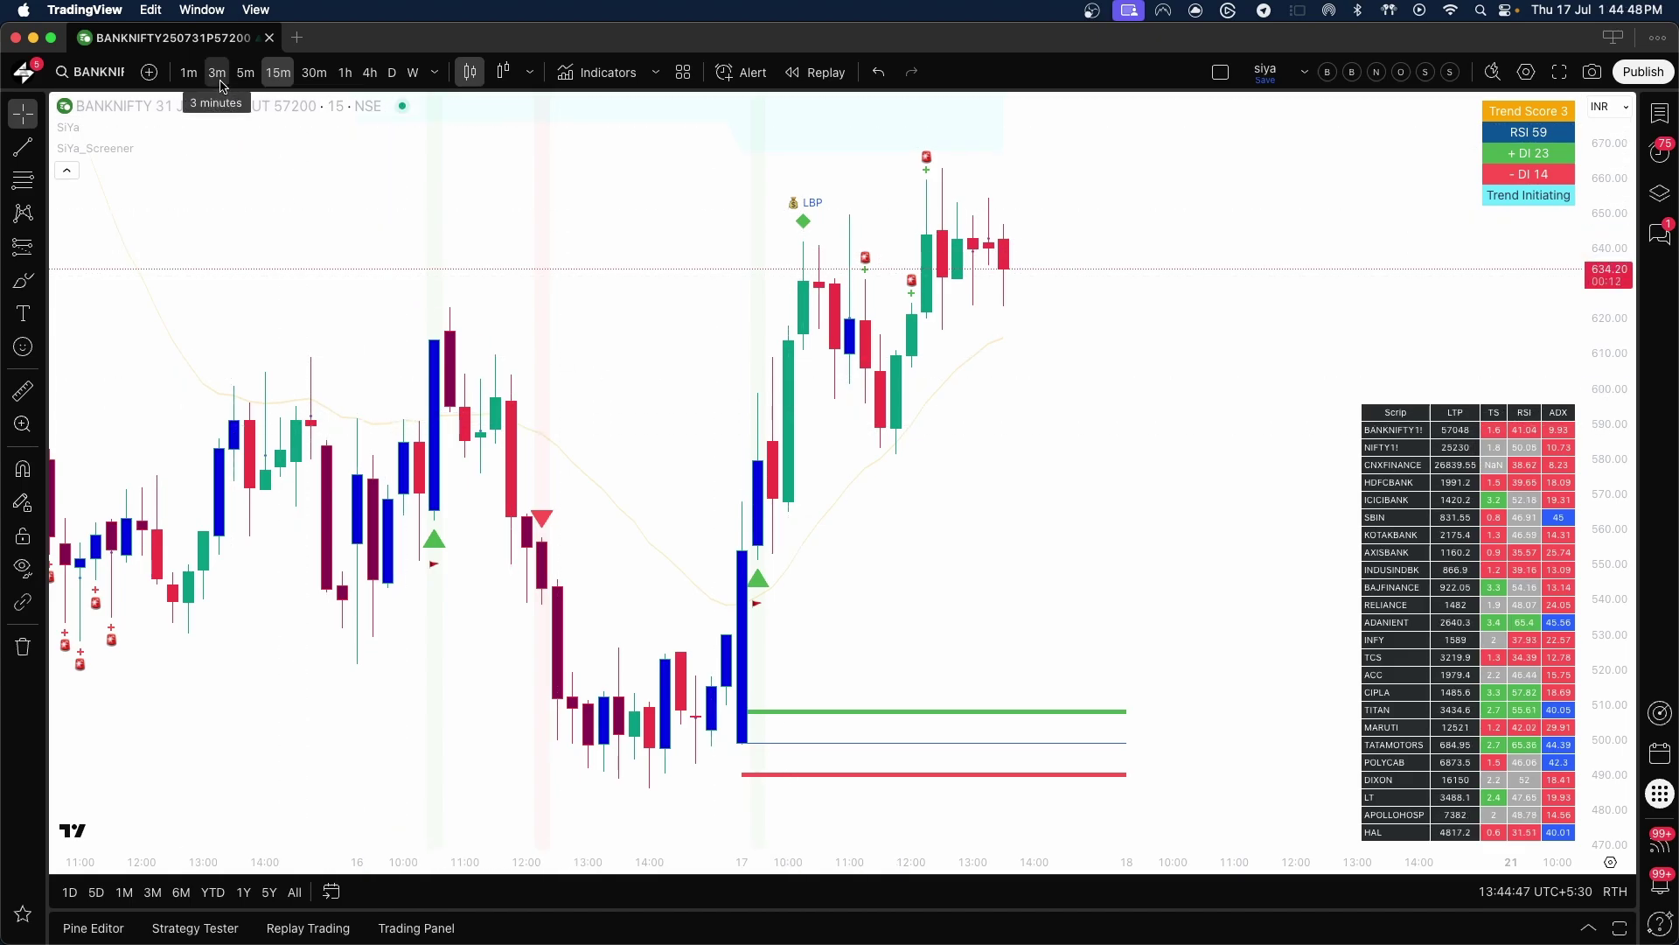
{"action": "left_click", "coordinate": [216, 74]}
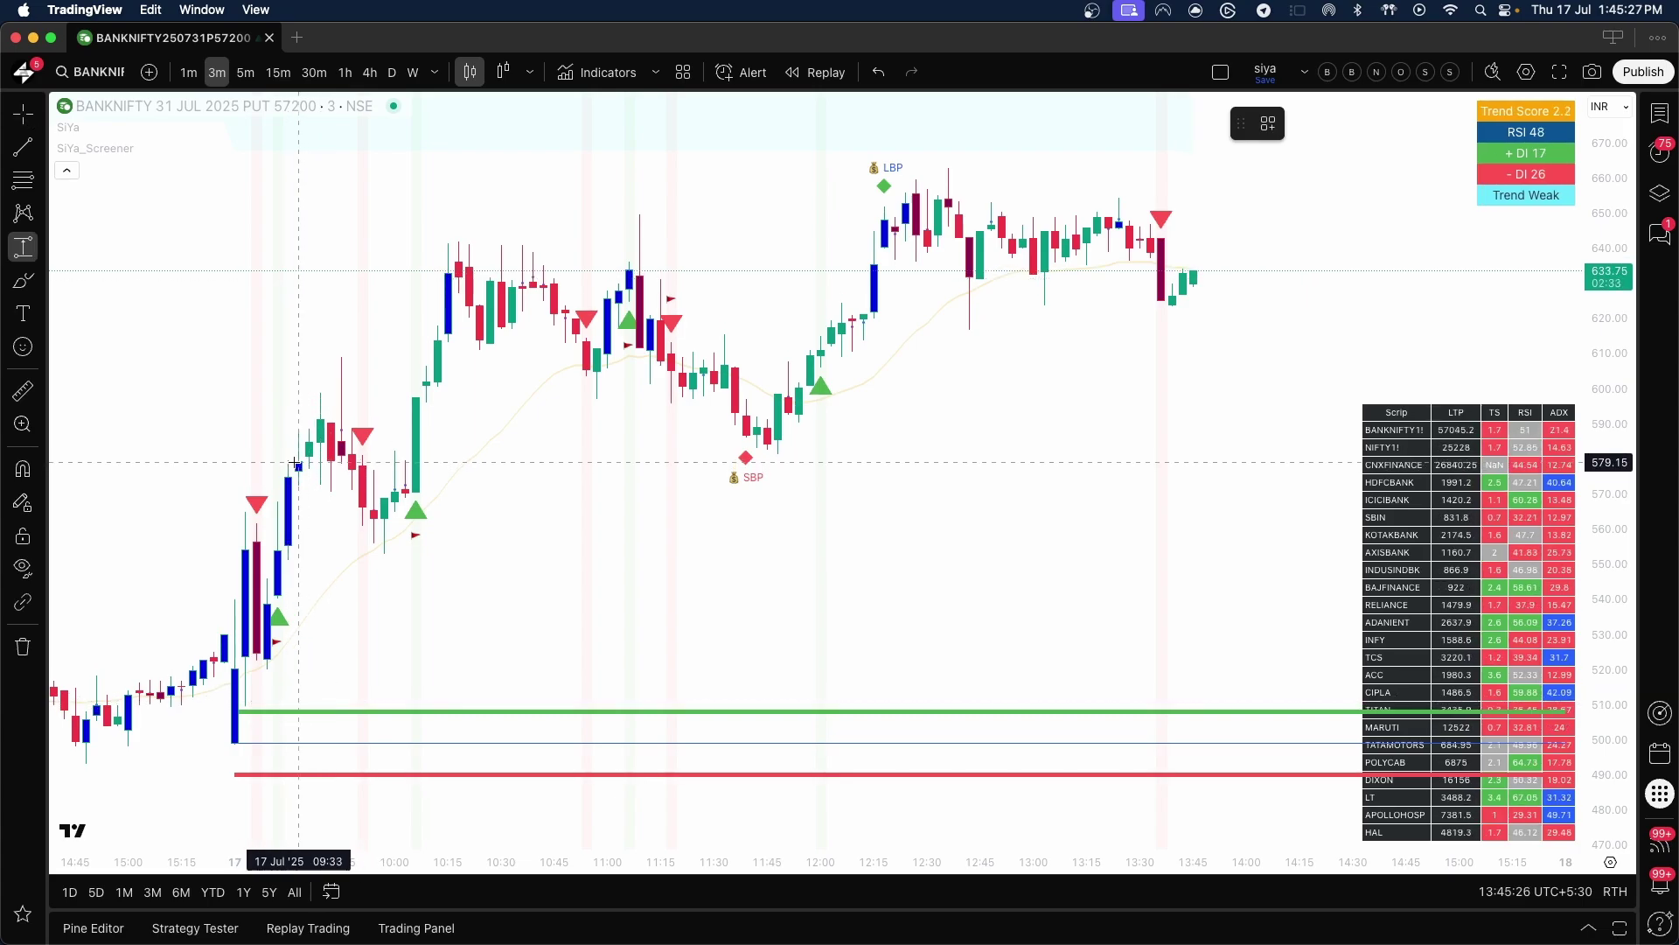
Draw a Price Range measurement on the put option chart from 579.15 at the 09:33 candle up to 662.10.
{"action": "left_click", "coordinate": [299, 463]}
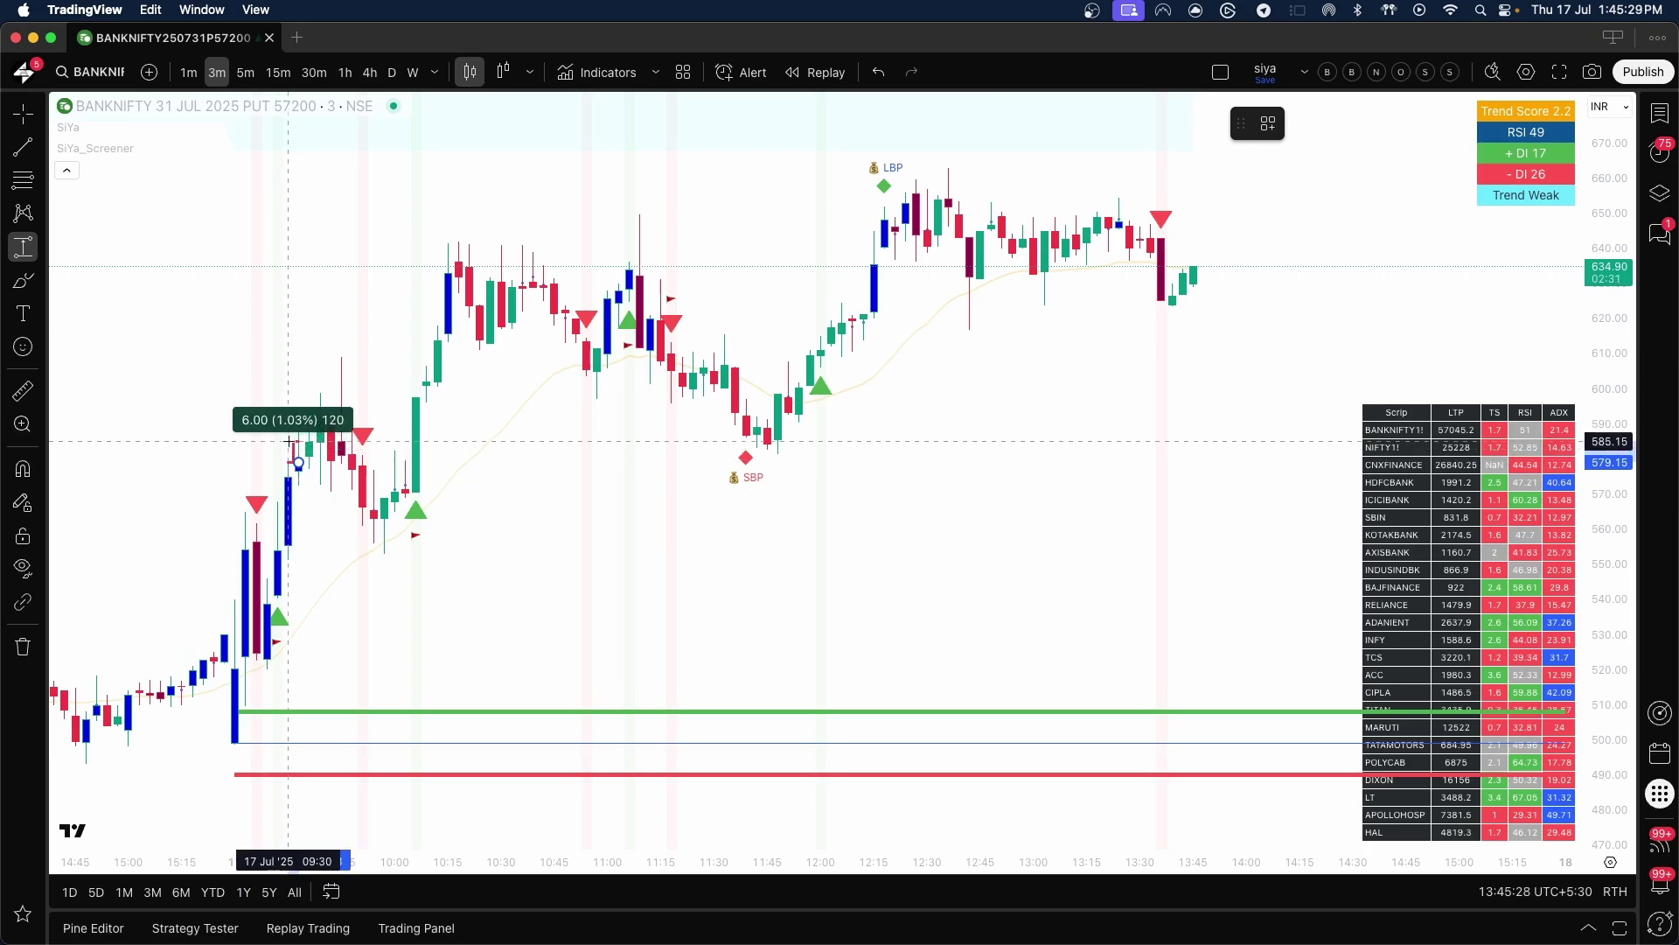
{"action": "left_click", "coordinate": [331, 173]}
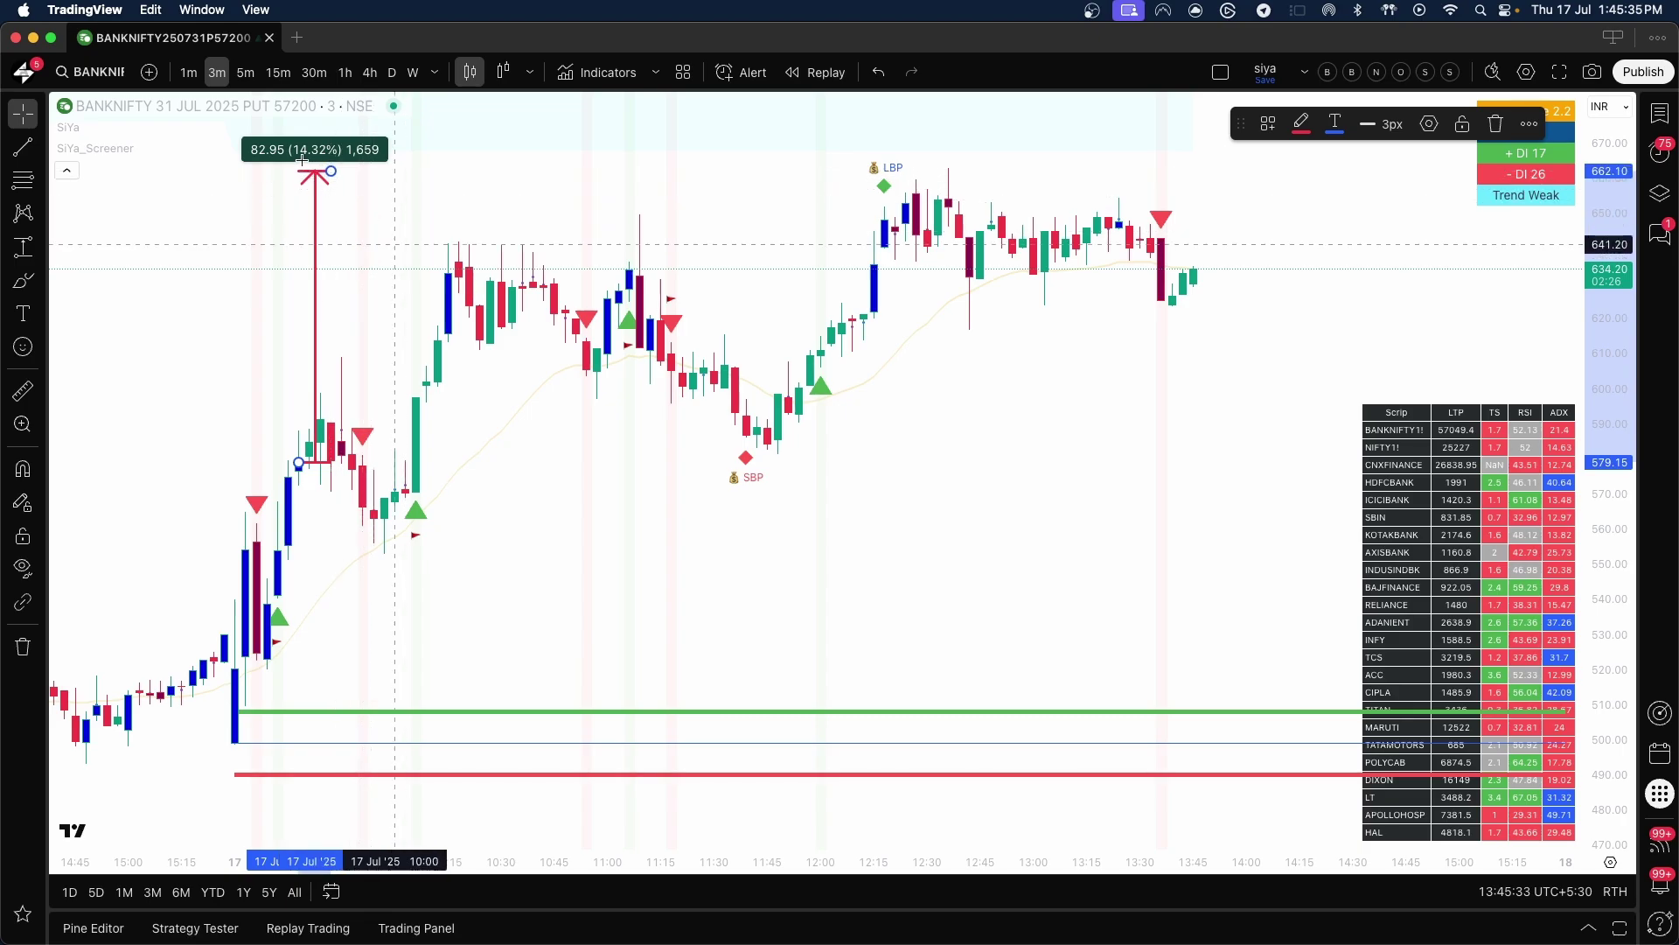
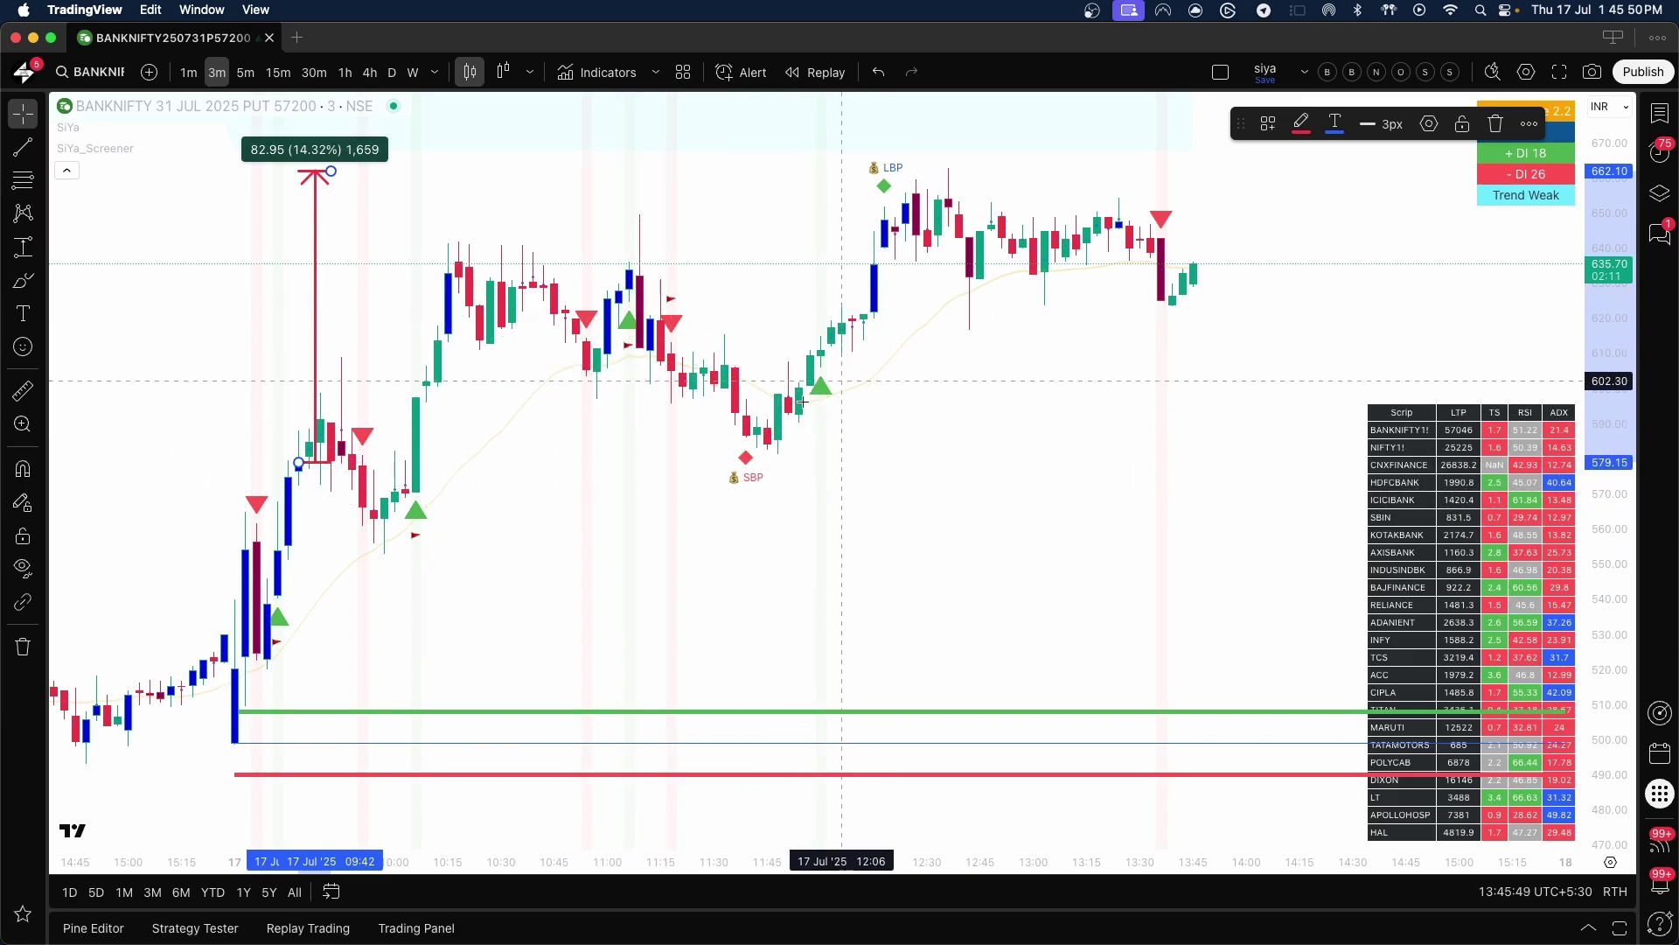
{"action": "left_click", "coordinate": [682, 551]}
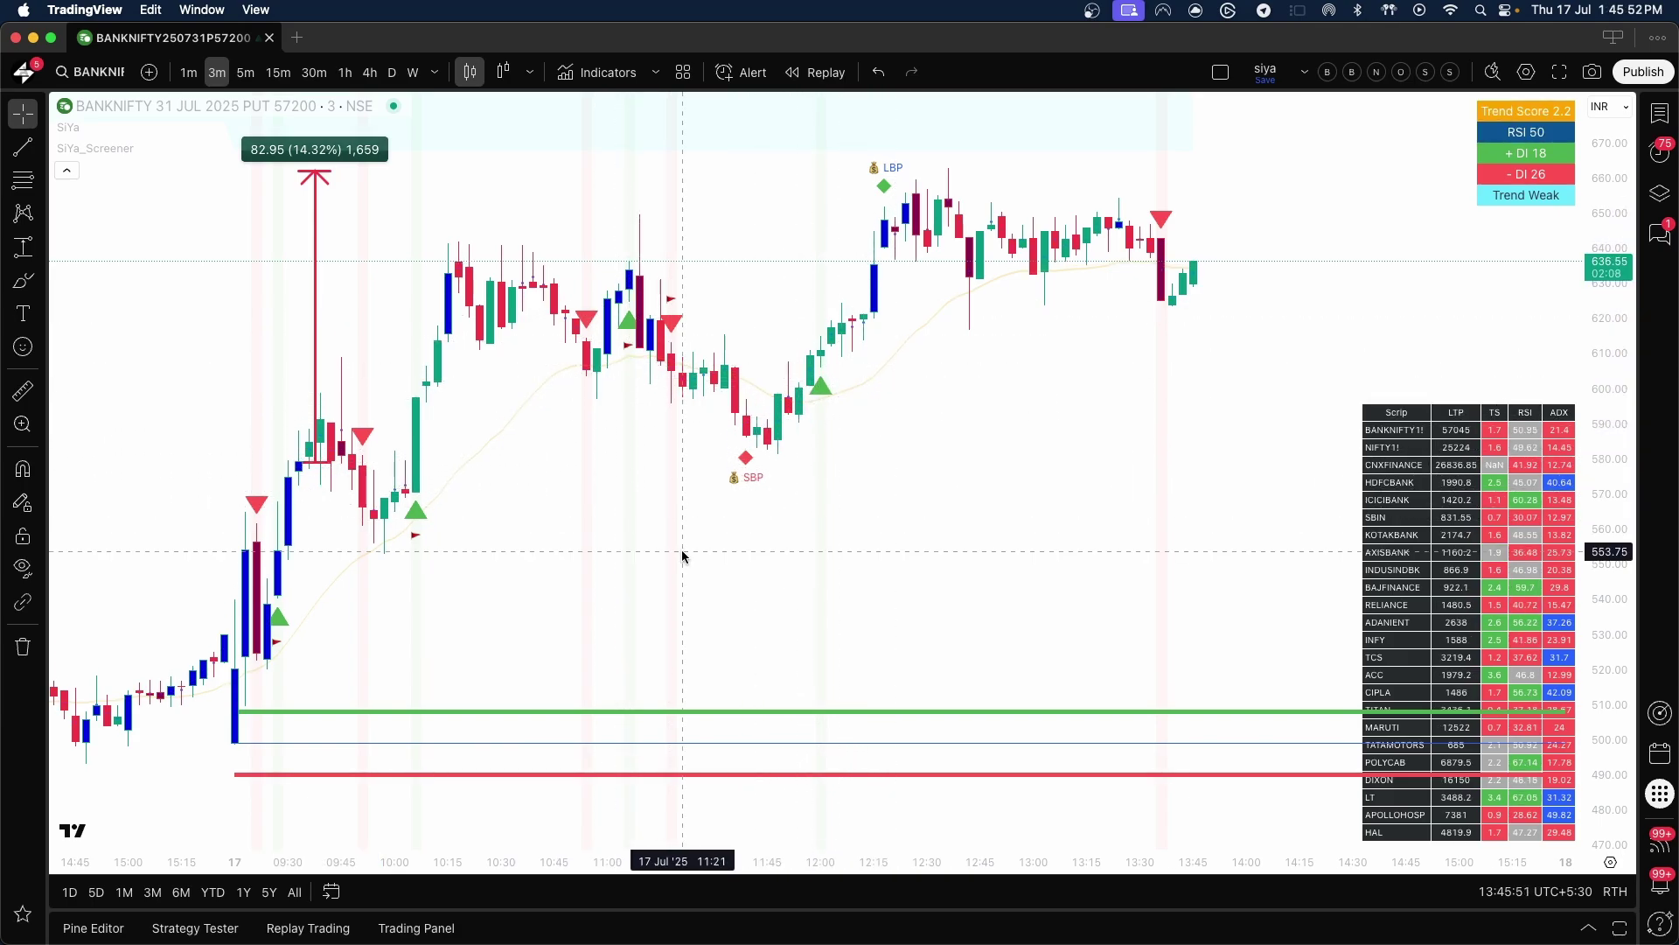
Search all symbol categories for BANKNIFTY and load the BANKNIFTY1! index futures chart.
{"action": "type", "text": "BANKNIFTY"}
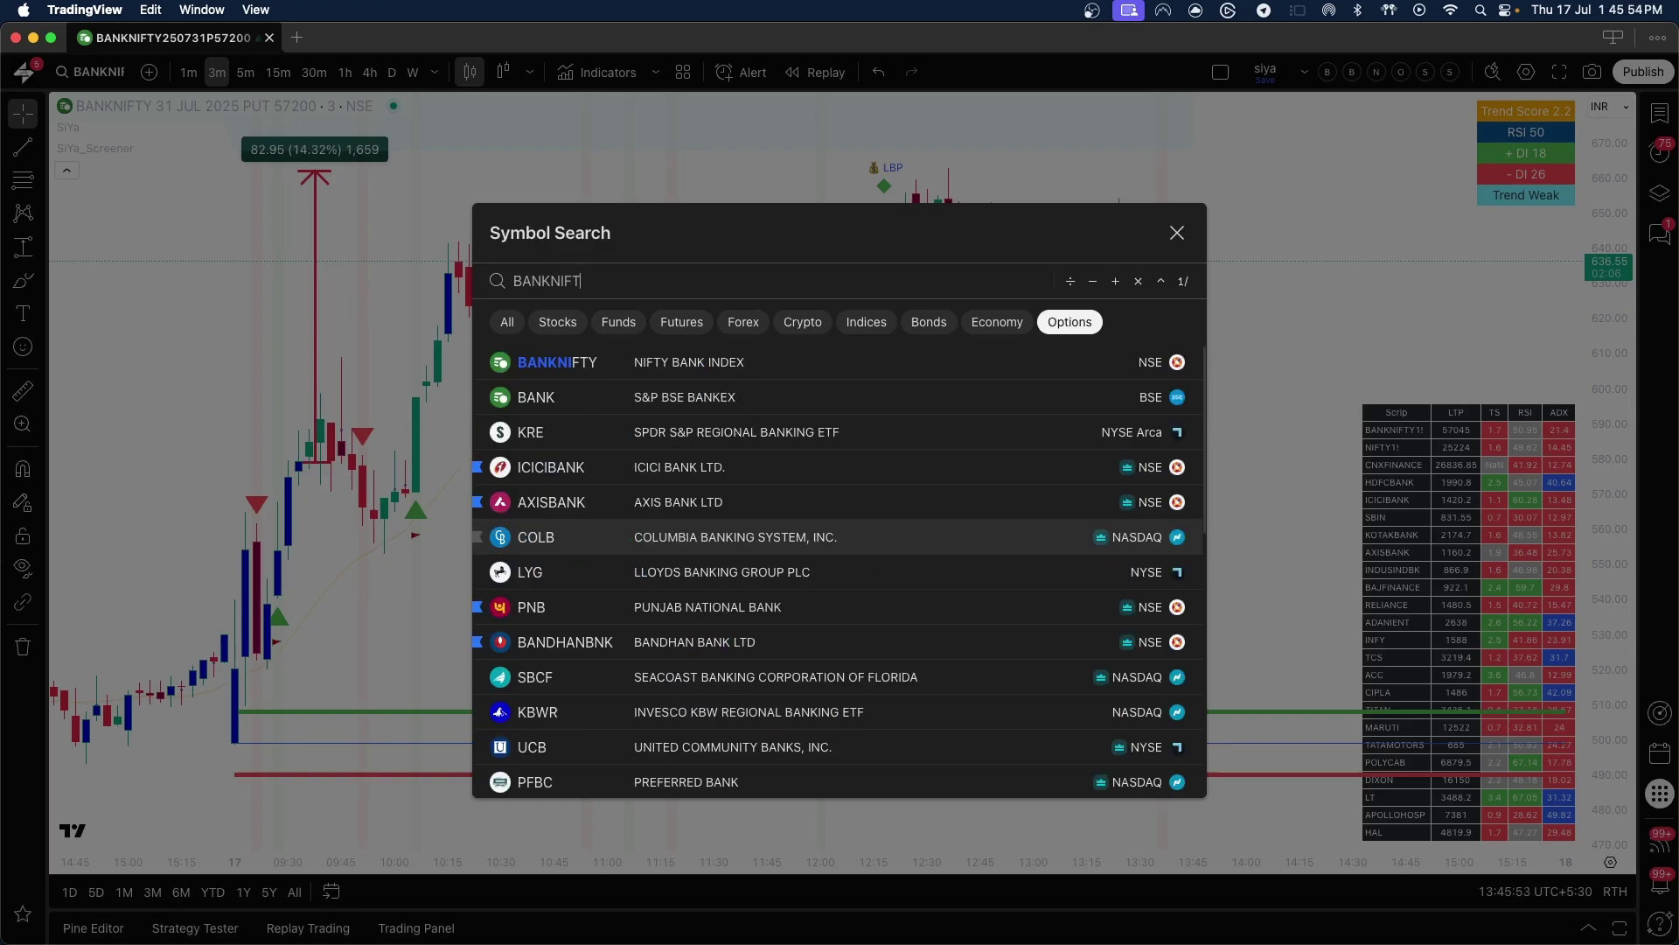
{"action": "left_click", "coordinate": [507, 322]}
{"action": "left_click", "coordinate": [637, 395]}
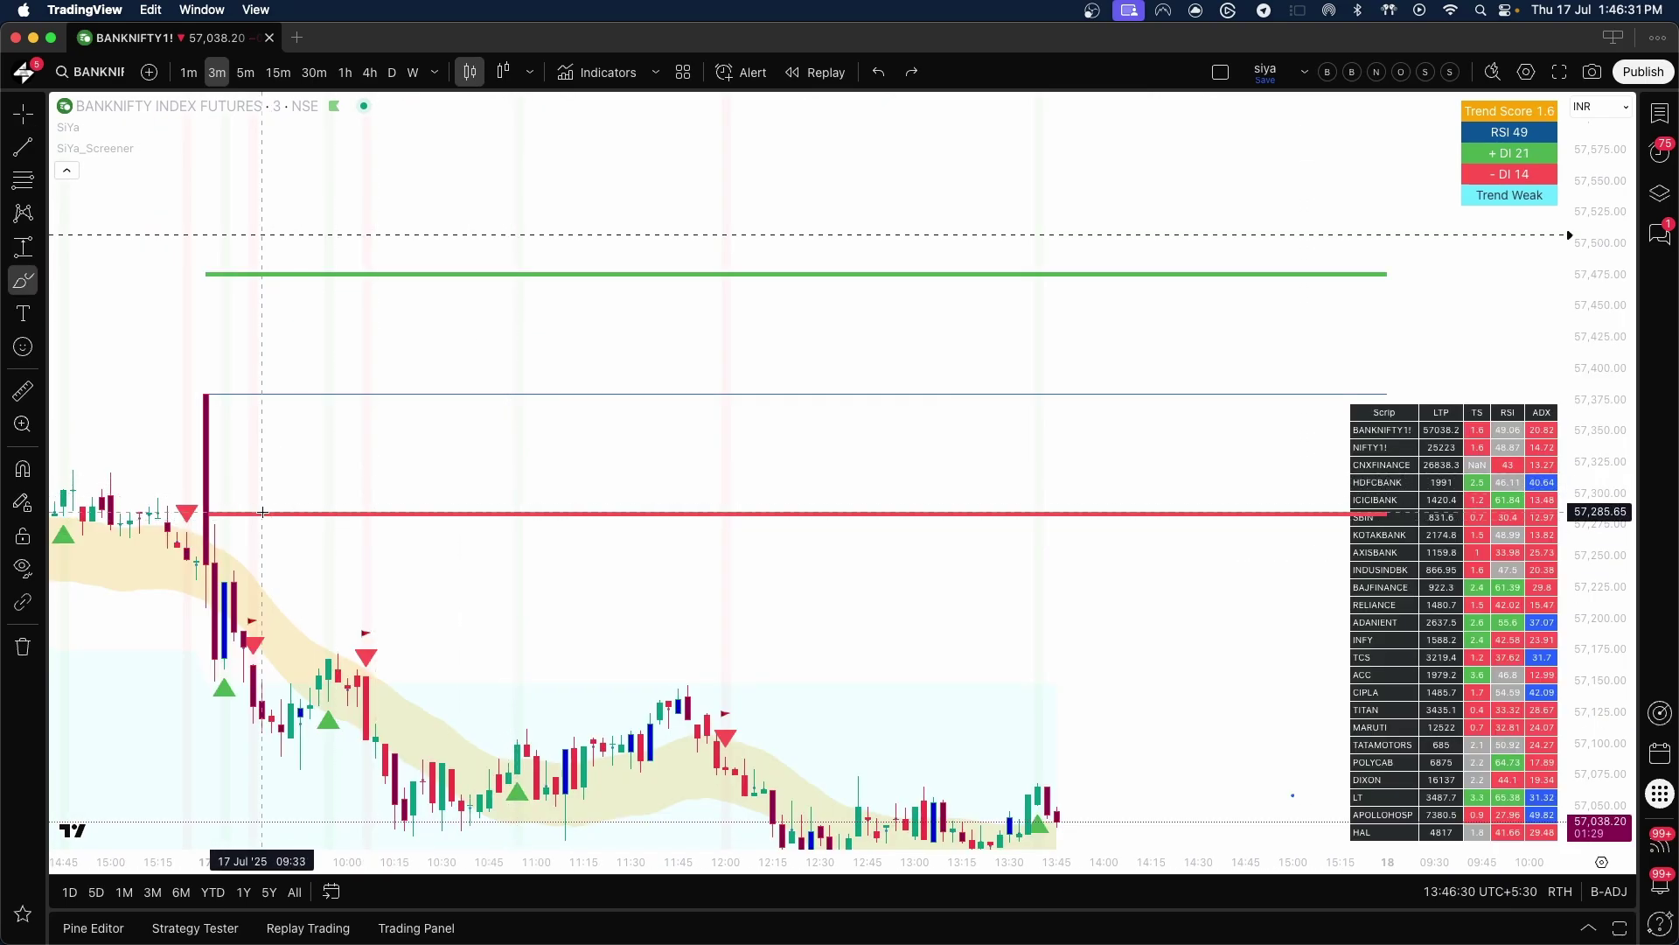
Sketch price paths between the red and green level lines with the brush, plus a short horizontal stroke beside the Trend panel row.
{"action": "mouse_move", "coordinate": [264, 509]}
{"action": "left_mouse_down"}
{"action": "mouse_move", "coordinate": [398, 289]}
{"action": "mouse_move", "coordinate": [556, 478]}
{"action": "left_mouse_up"}
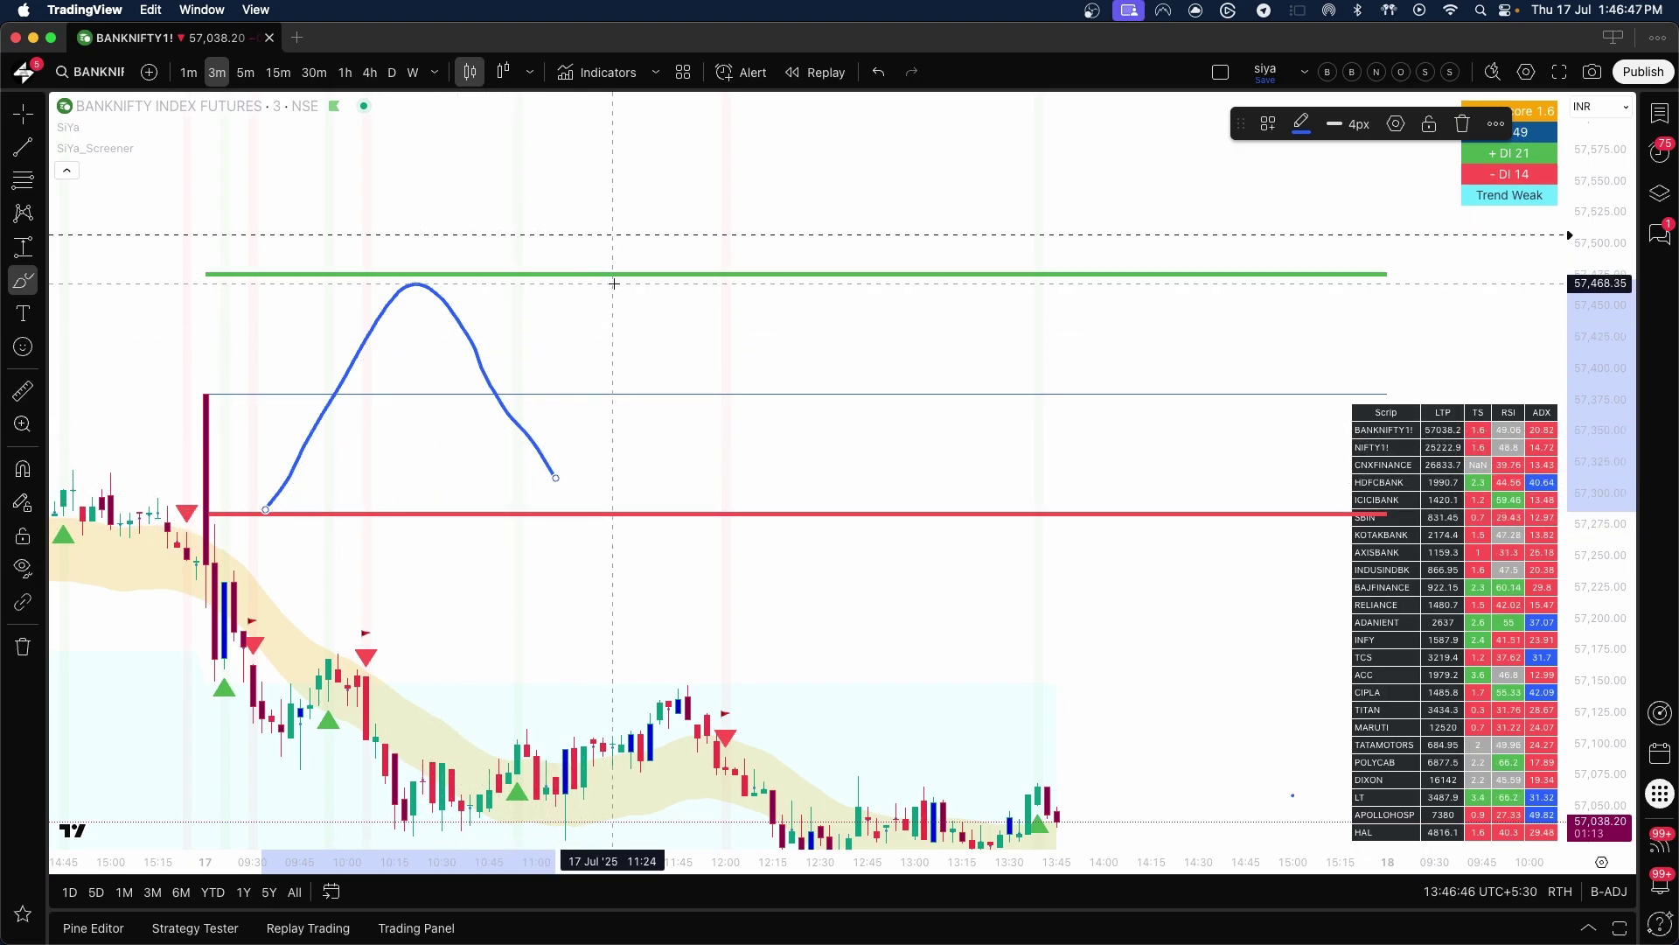
{"action": "left_click", "coordinate": [462, 506]}
{"action": "mouse_move", "coordinate": [446, 514]}
{"action": "left_mouse_down"}
{"action": "mouse_move", "coordinate": [516, 462]}
{"action": "mouse_move", "coordinate": [584, 277]}
{"action": "left_mouse_up"}
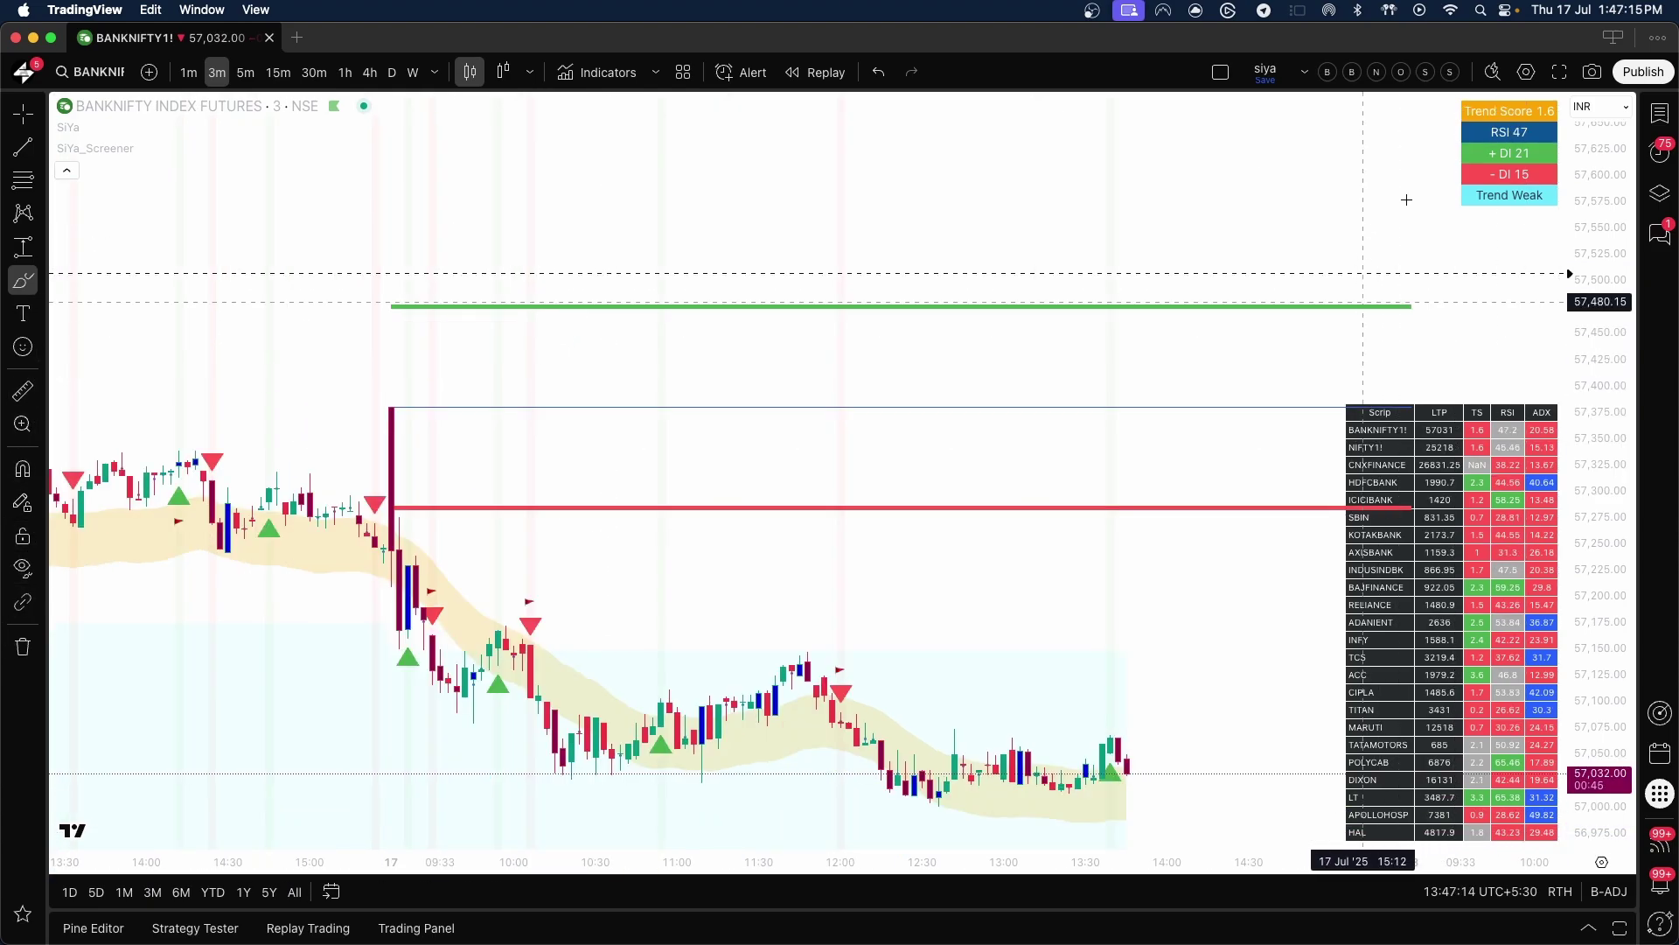
{"action": "left_click_drag", "start_coordinate": [1374, 197], "coordinate": [1453, 197]}
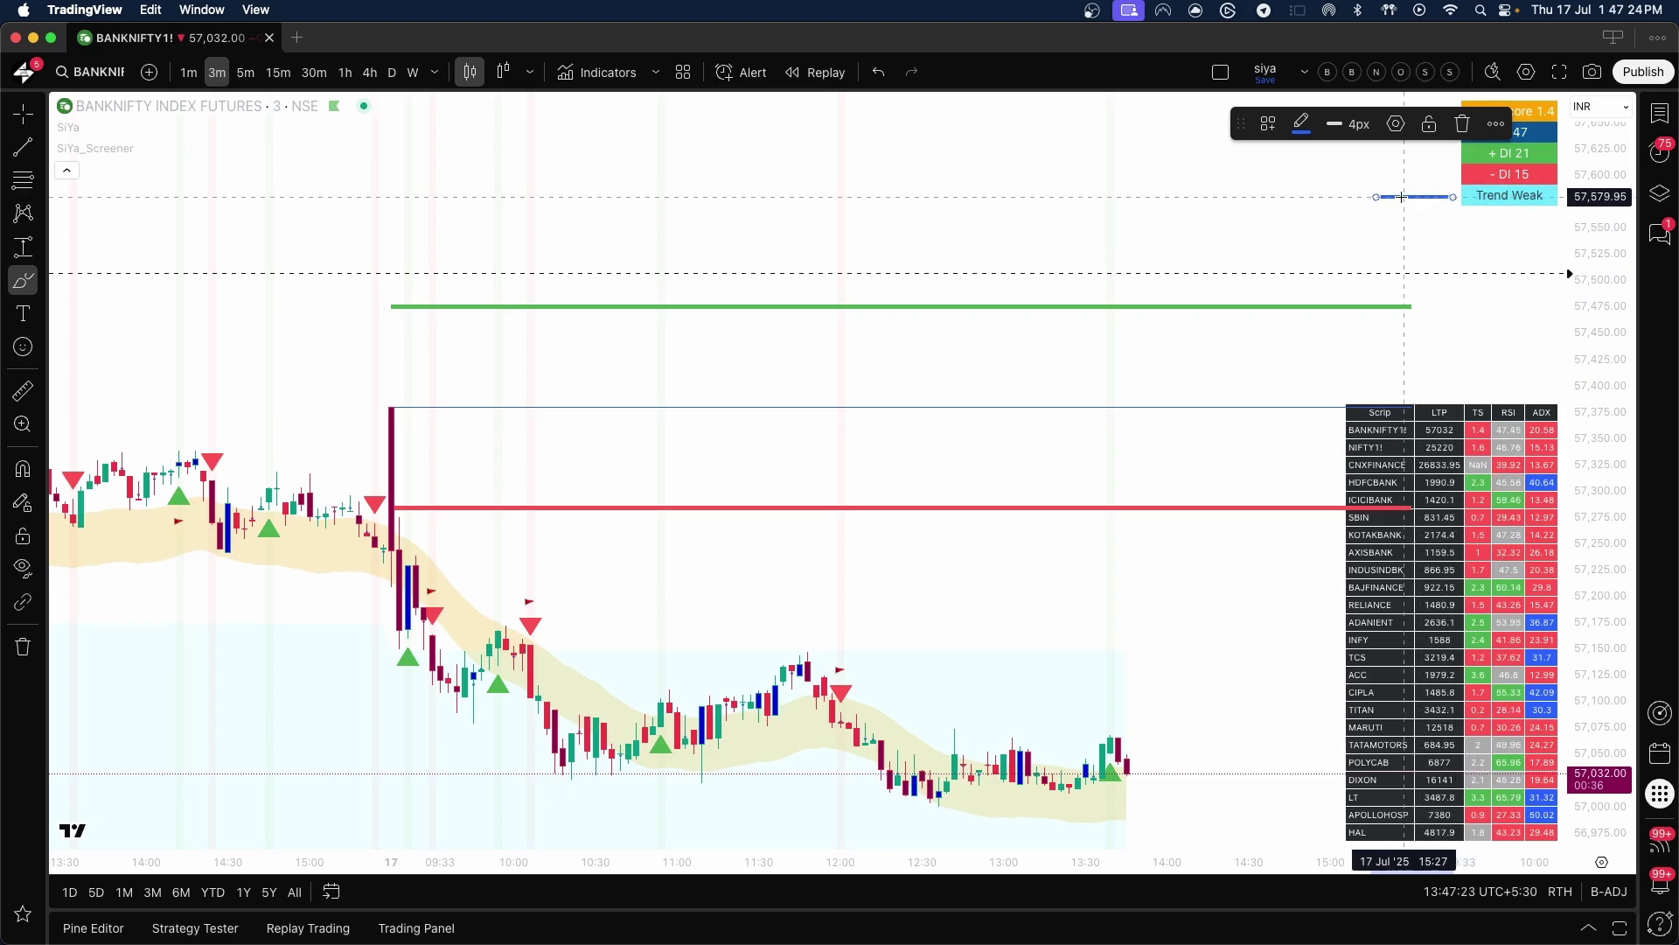
Switch the BANKNIFTY futures chart to the 15-minute timeframe and review the symbol list in the SiYa_Screener input settings.
{"action": "left_click", "coordinate": [281, 77]}
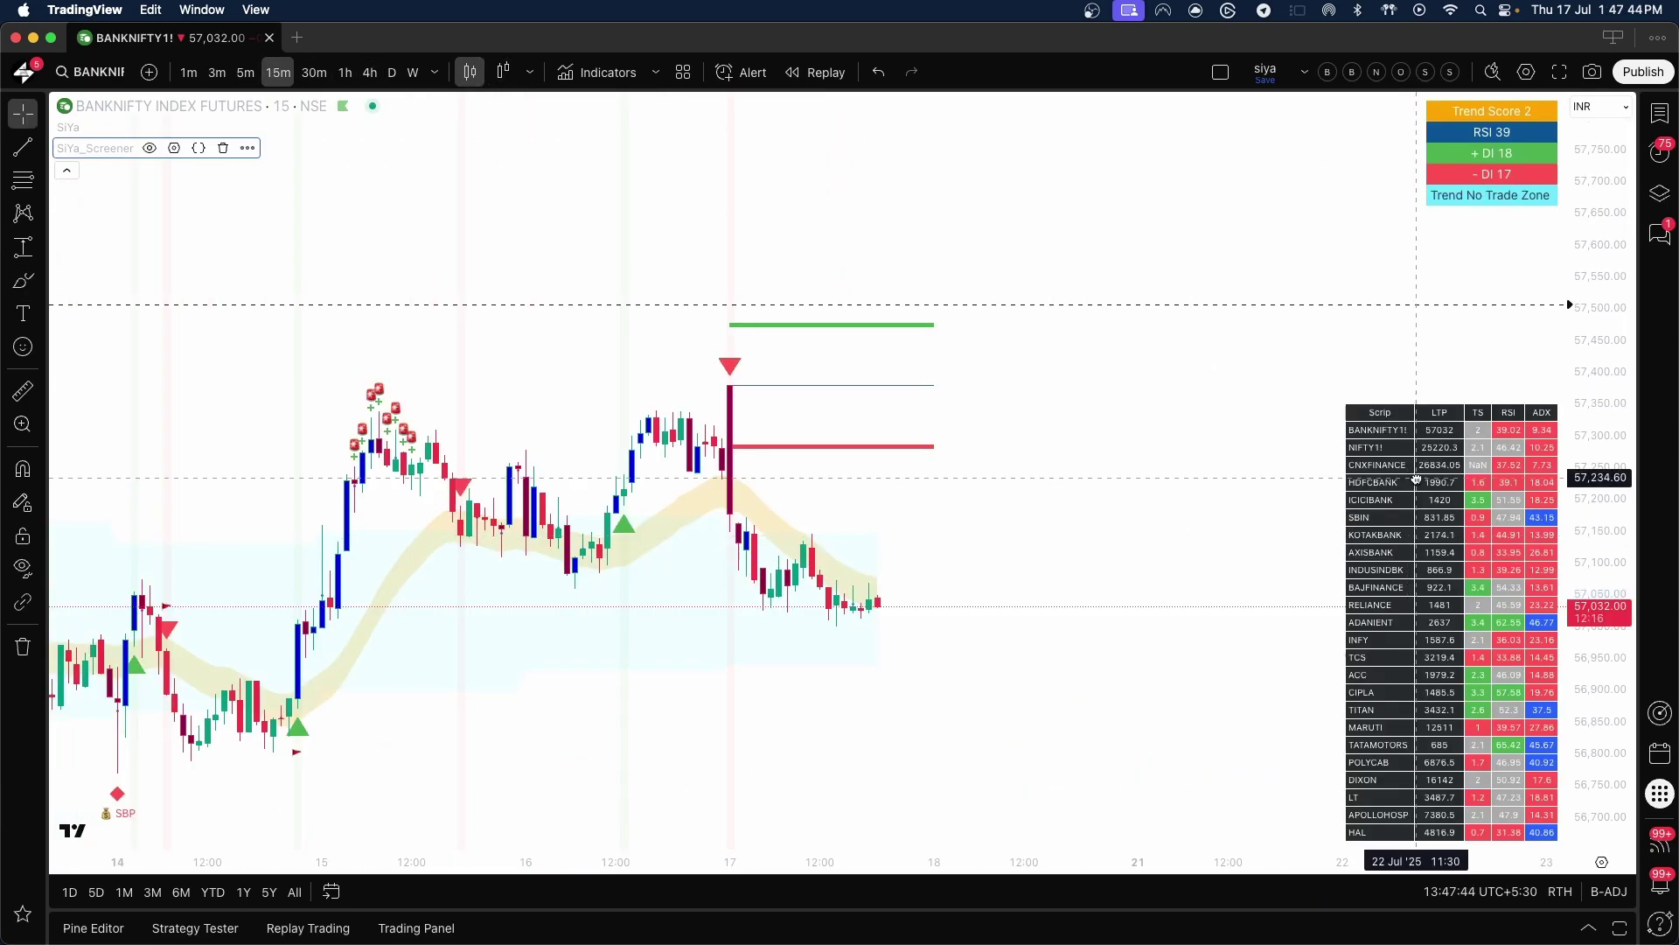
{"action": "double_click", "coordinate": [1417, 480]}
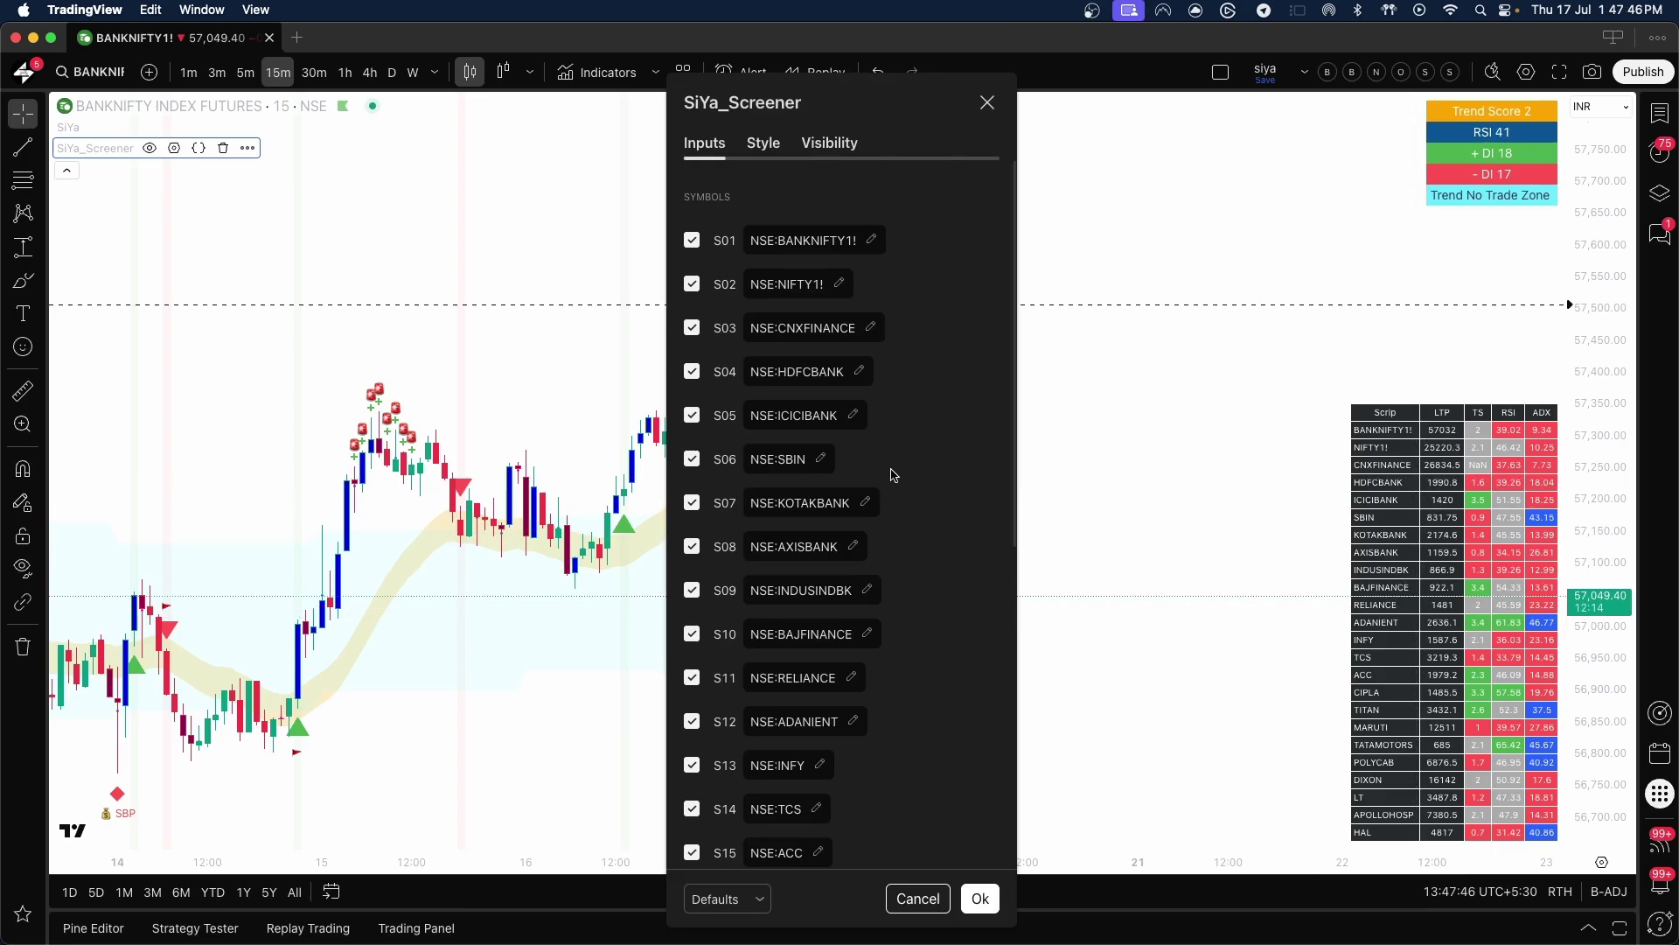
{"action": "scroll", "coordinate": [893, 475], "scroll_direction": "down", "scroll_amount": 5}
{"action": "scroll", "coordinate": [893, 474], "scroll_direction": "down", "scroll_amount": 3}
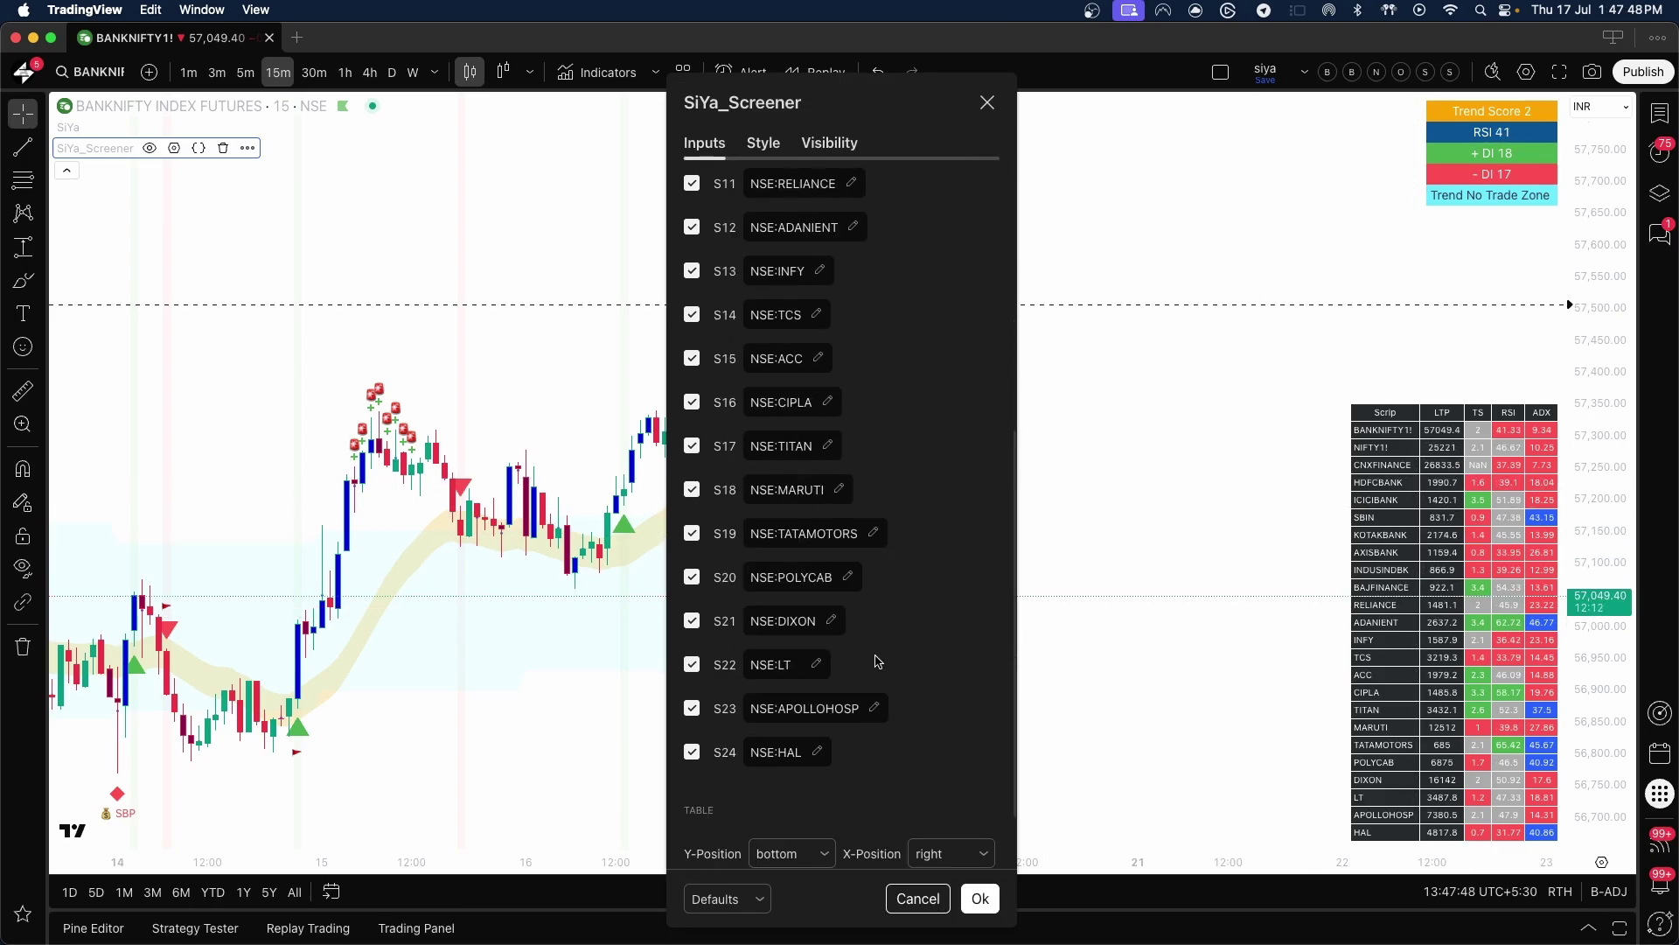
{"action": "scroll", "coordinate": [831, 612], "scroll_direction": "up", "scroll_amount": 7}
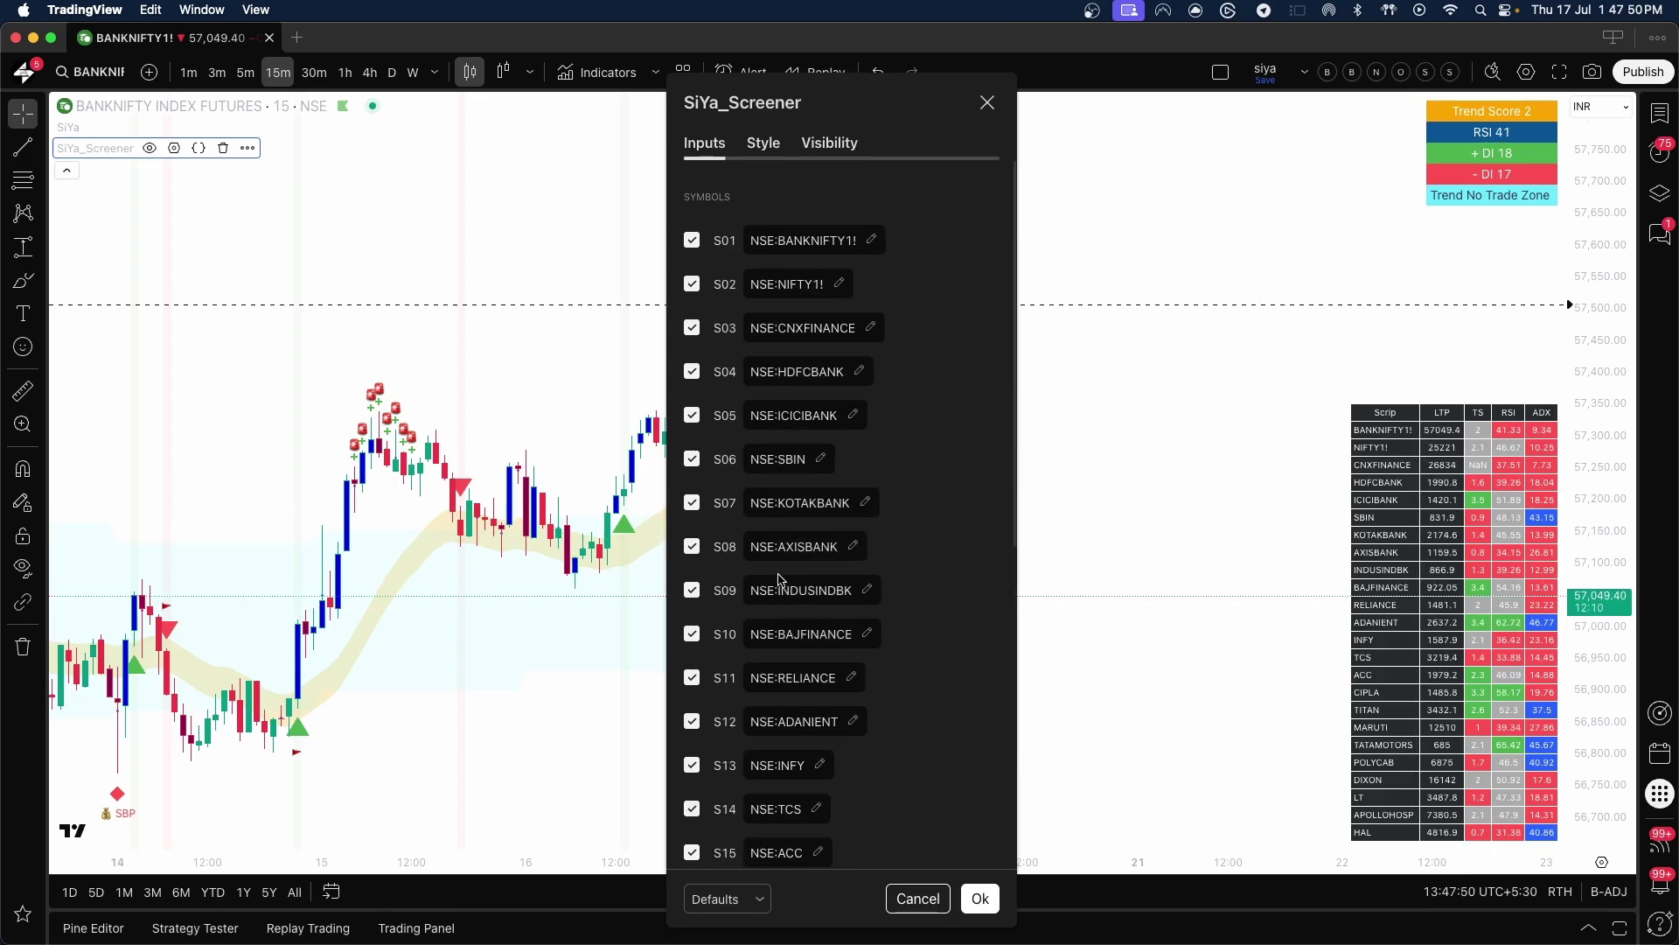
{"action": "scroll", "coordinate": [931, 659], "scroll_direction": "down", "scroll_amount": 1}
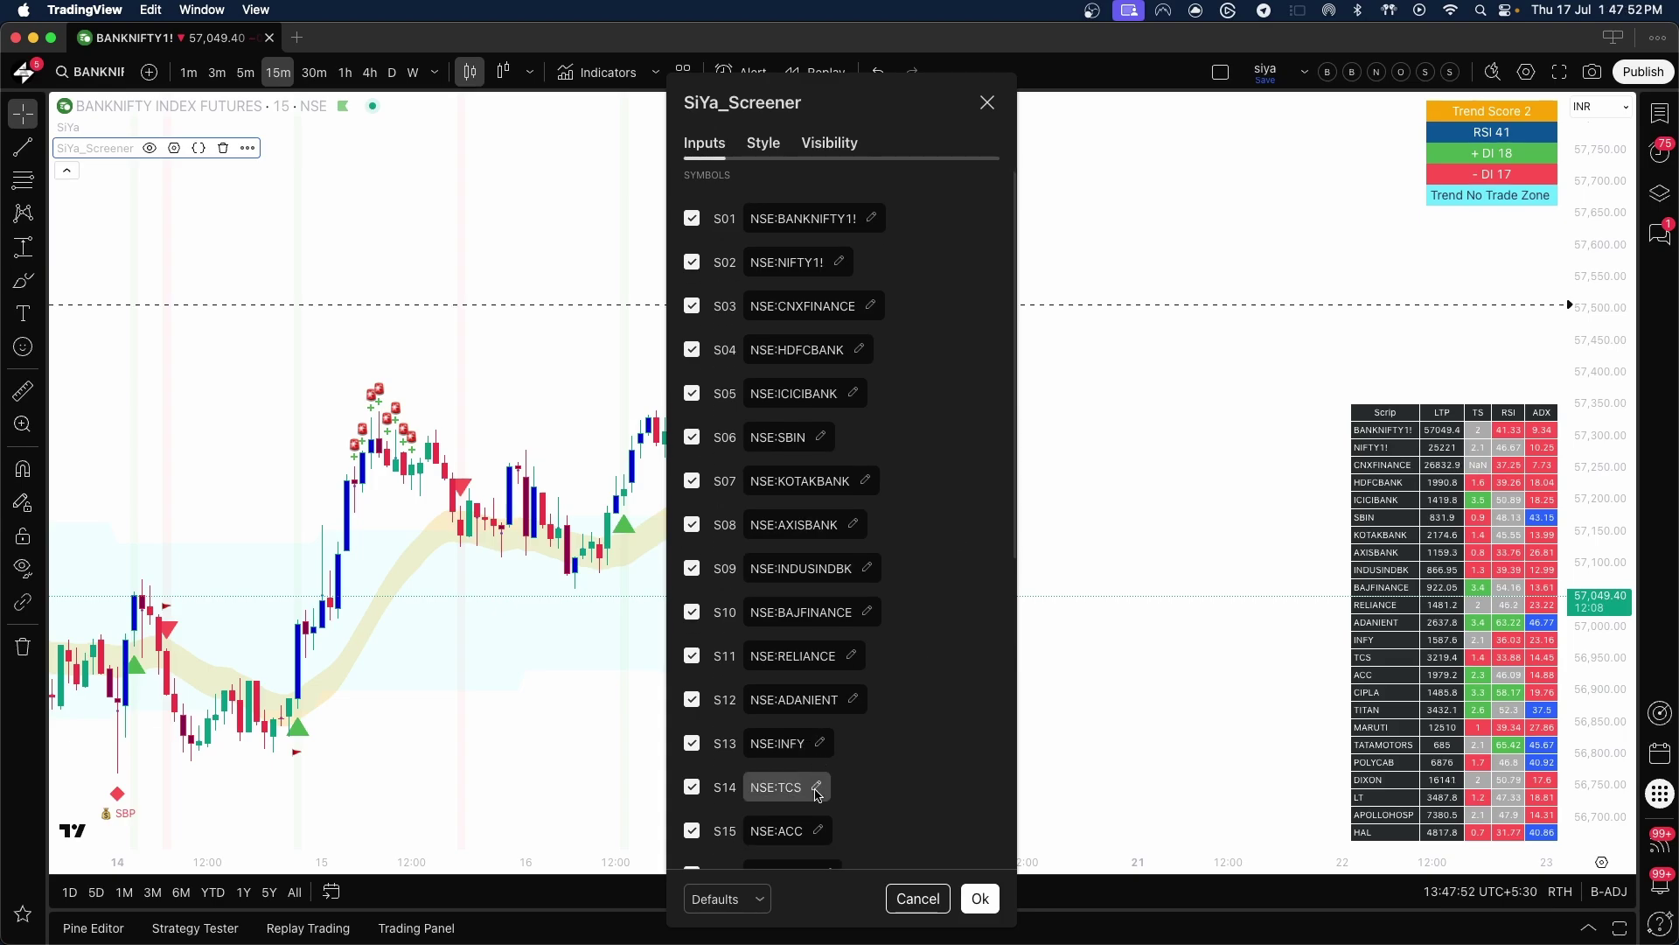
Replace TCS in screener slot S14 with the NSE stock INDIGO and apply the SiYa_Screener settings.
{"action": "left_click", "coordinate": [817, 789]}
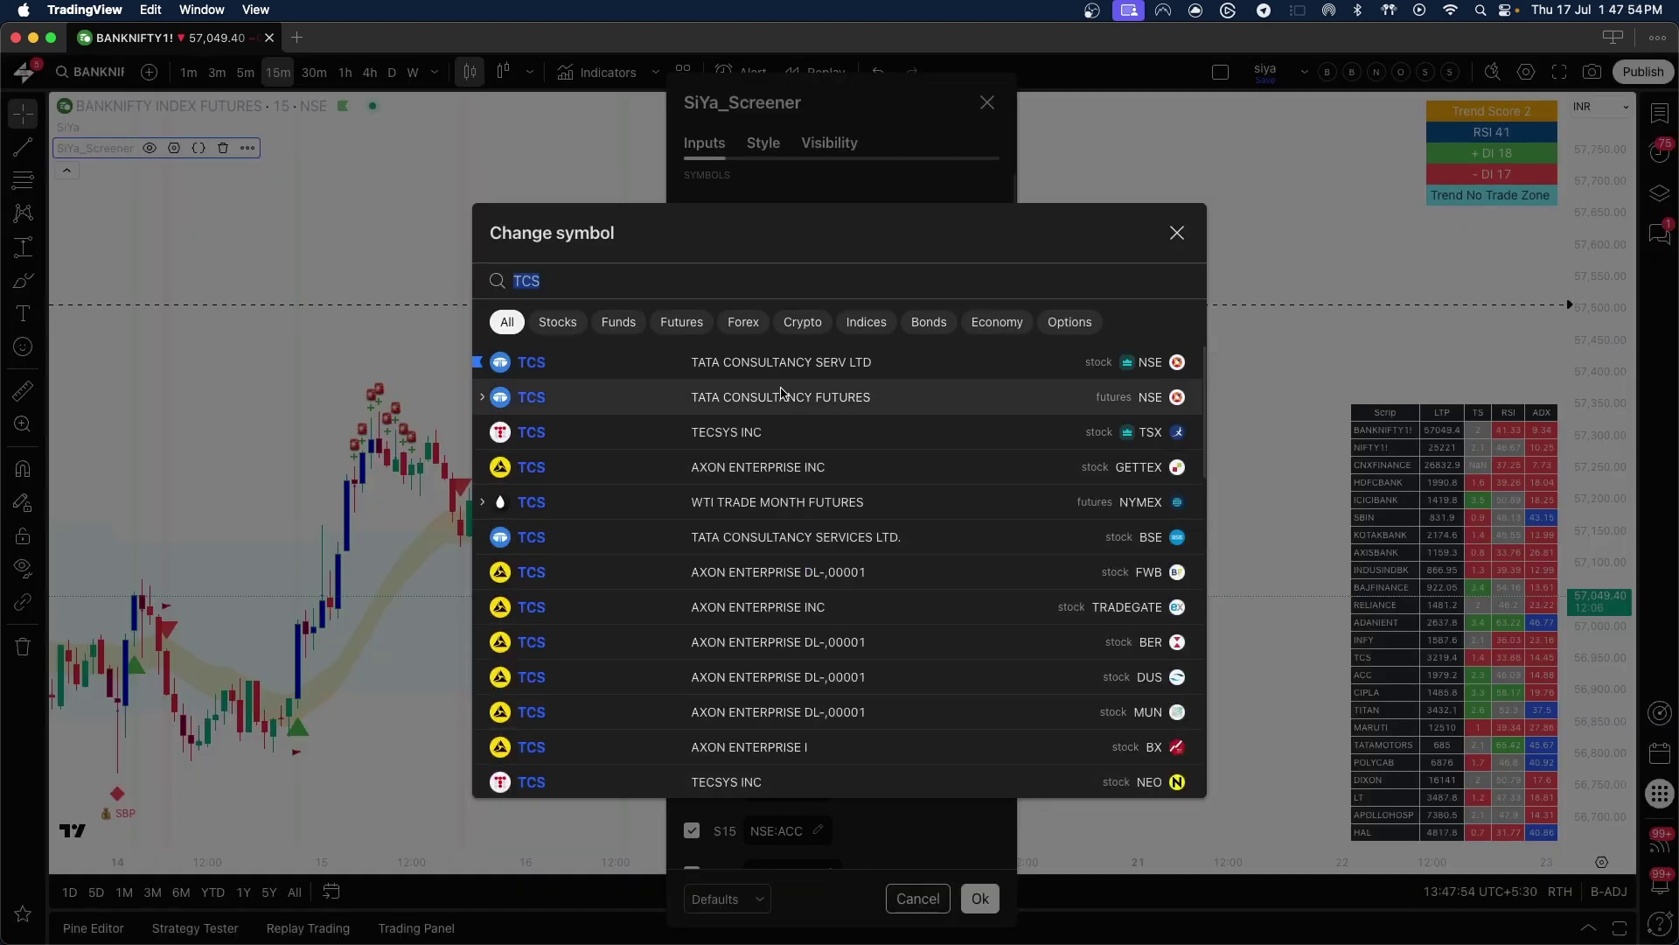
{"action": "type", "text": "INDIGO"}
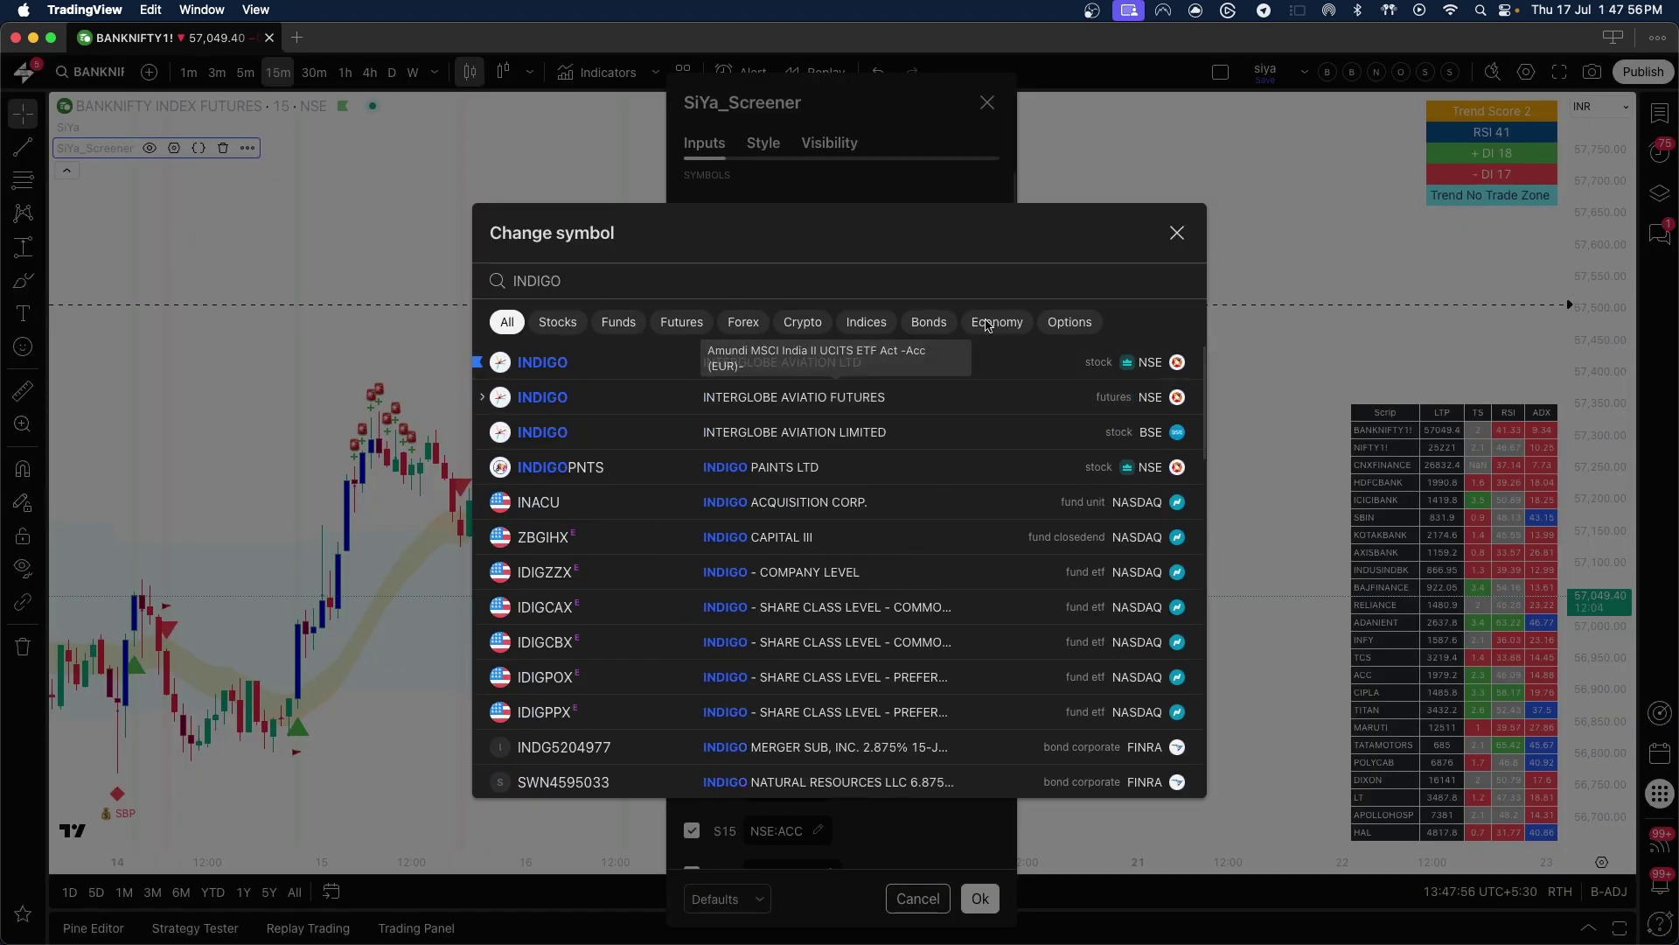
{"action": "left_click", "coordinate": [913, 376]}
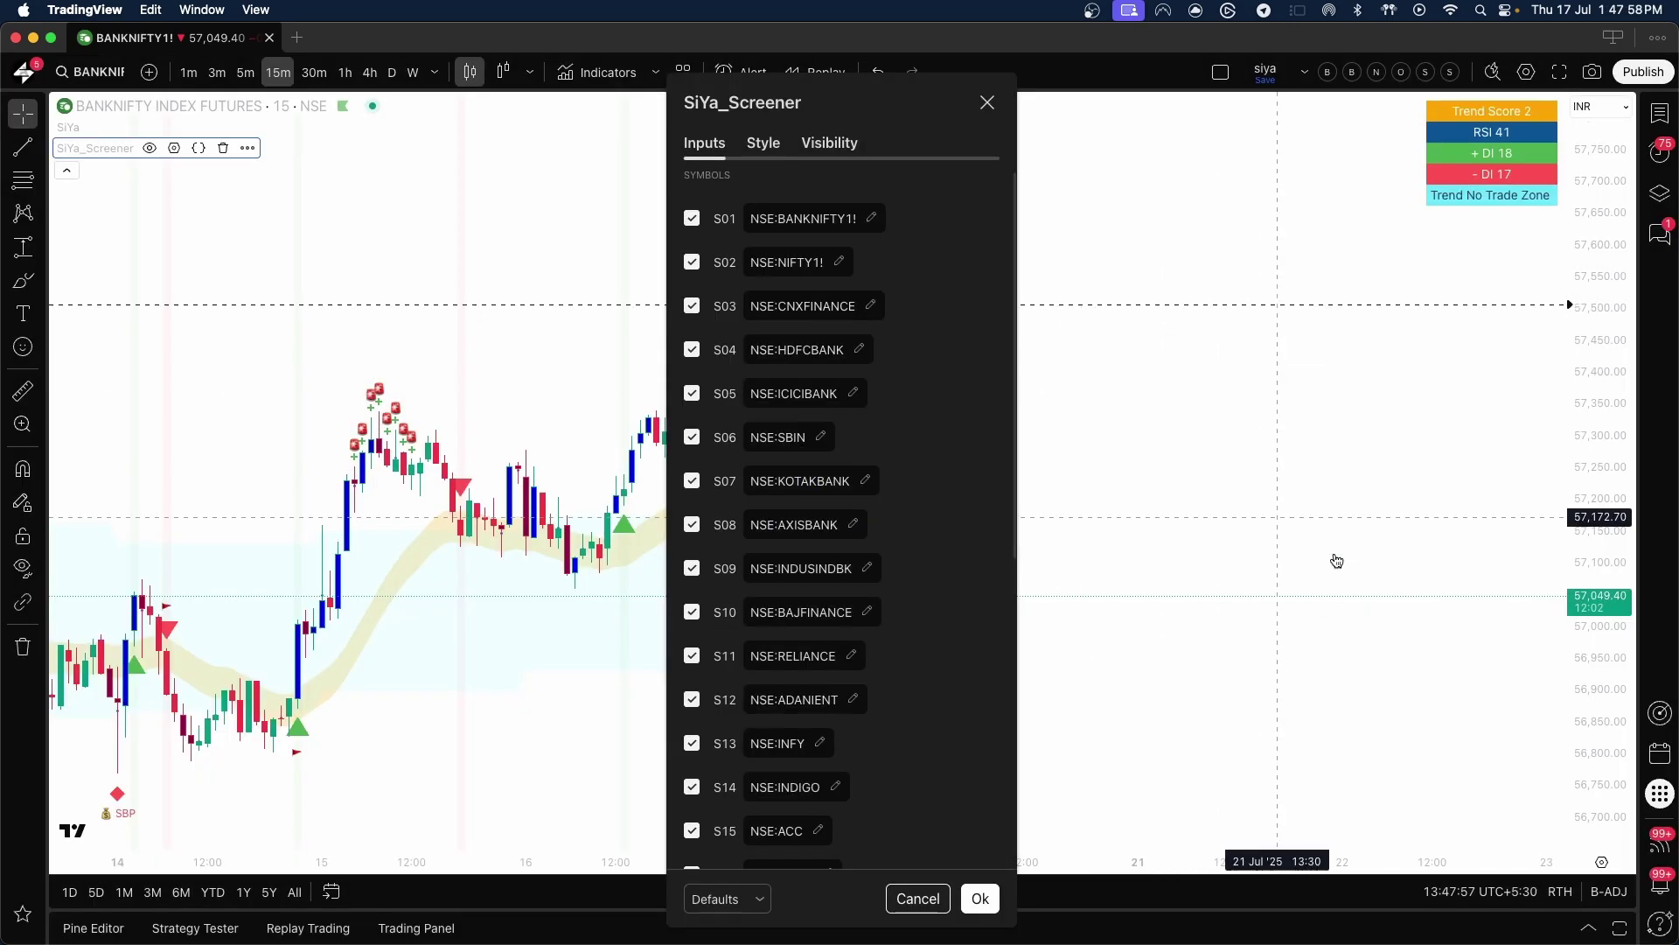
{"action": "left_click", "coordinate": [975, 901]}
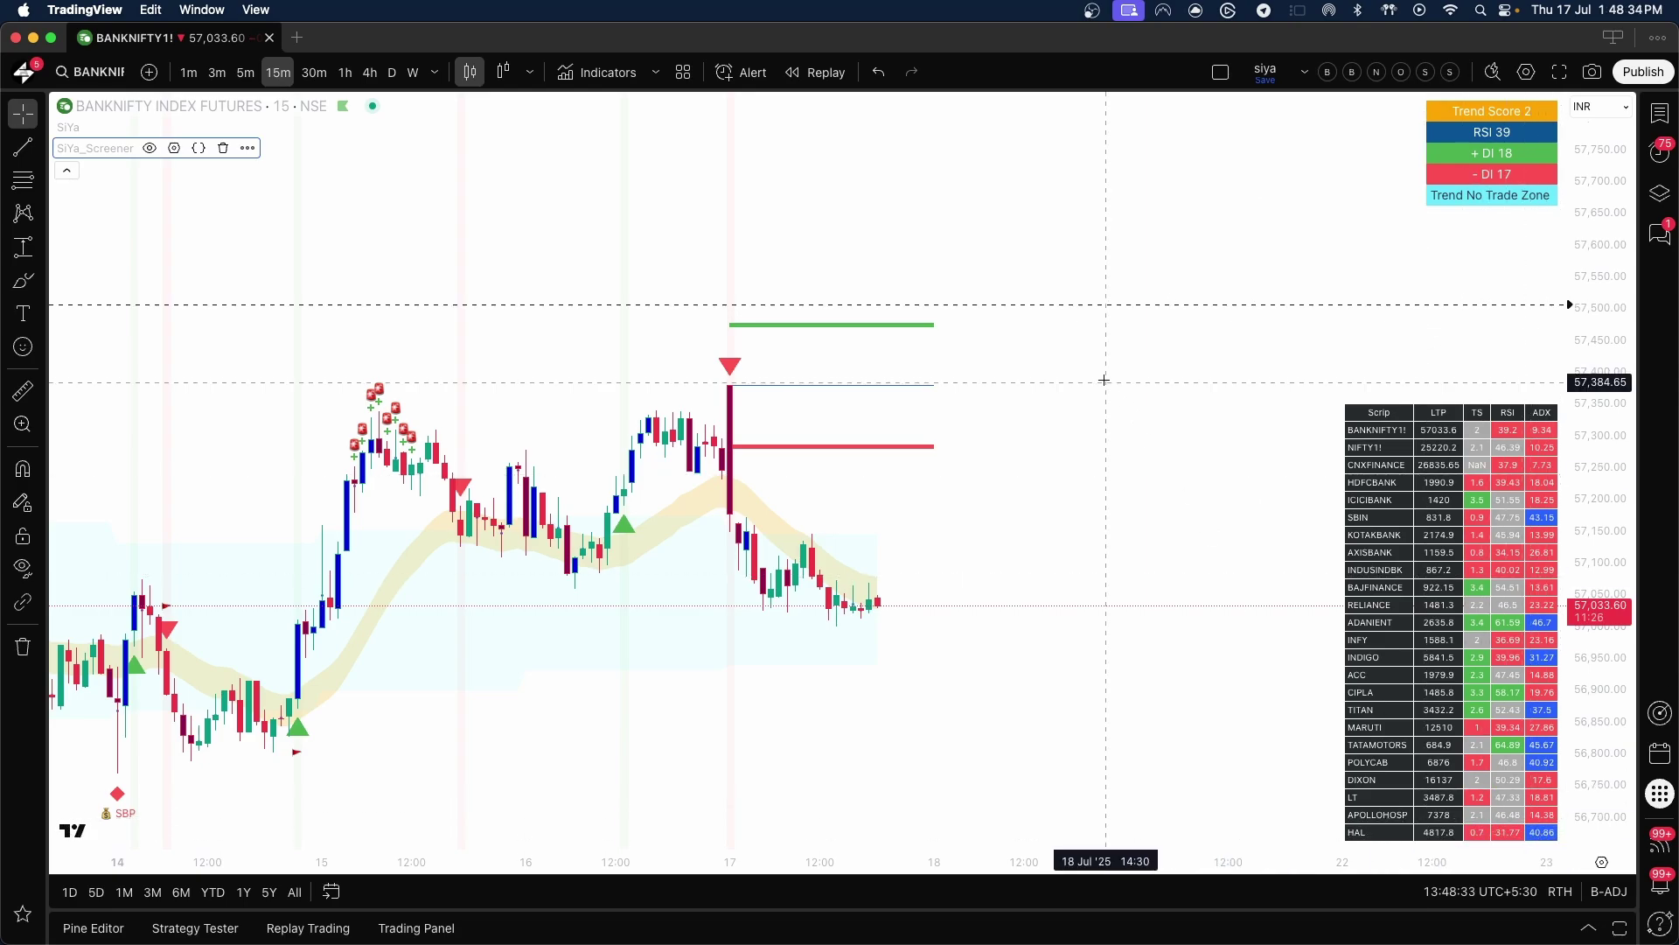
Search for HAL and load the NSE stock chart of Hindustan Aeronautics Ltd.
{"action": "type", "text": "HAL"}
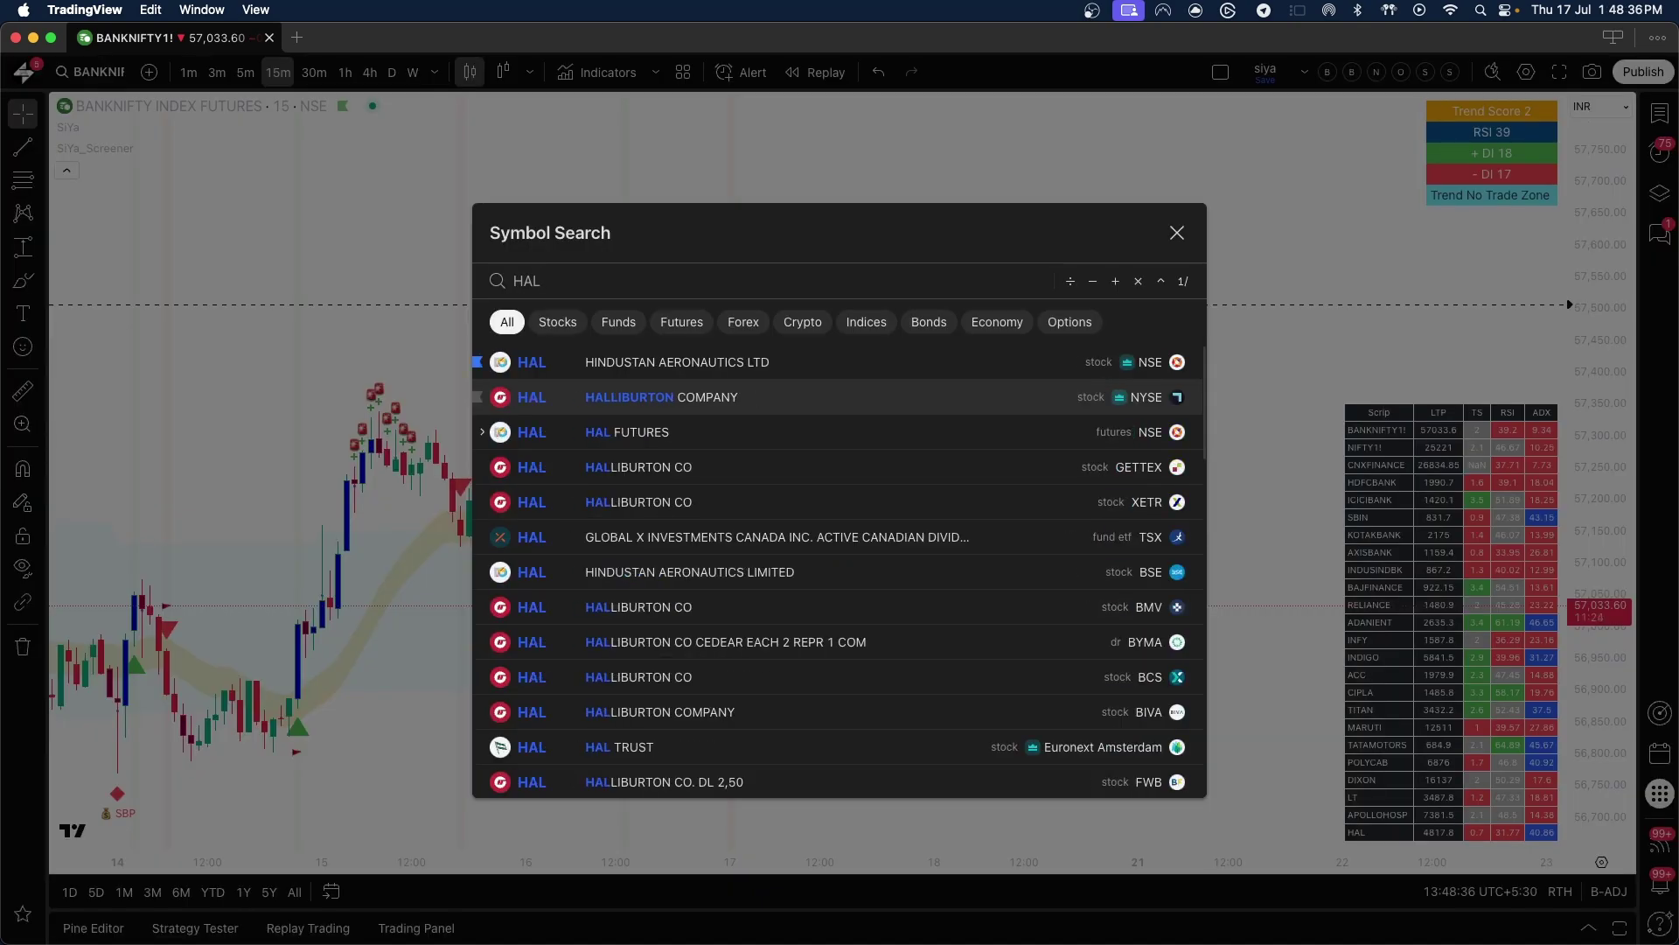
{"action": "left_click", "coordinate": [1000, 369]}
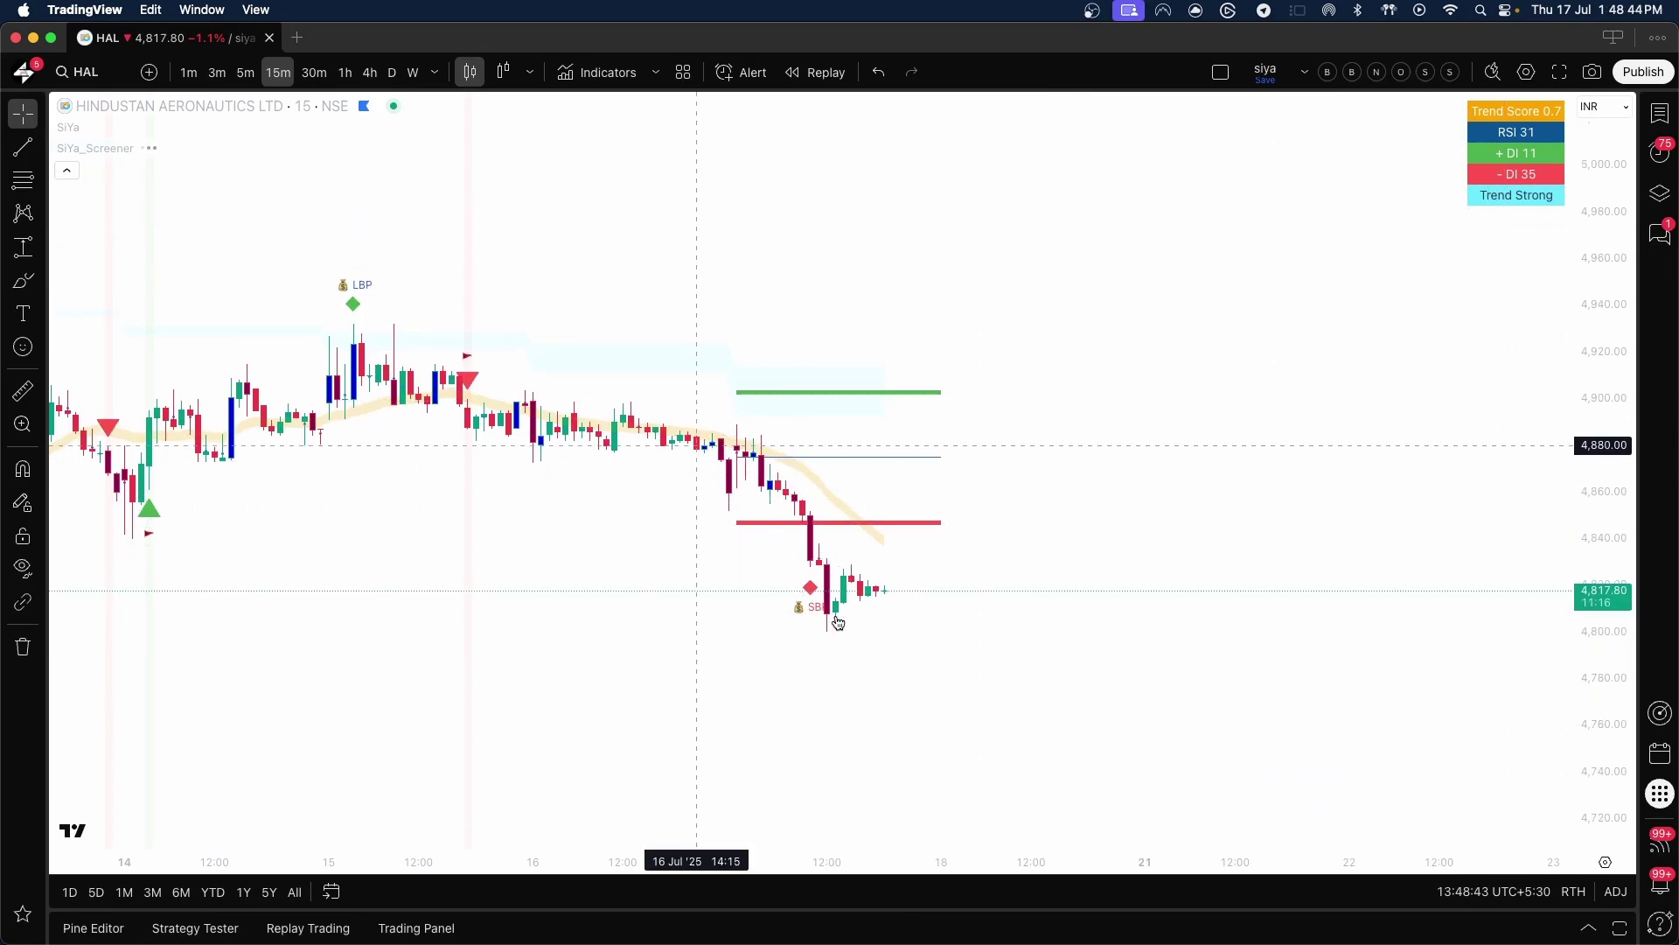
{"action": "scroll", "coordinate": [1103, 690], "scroll_direction": "up", "scroll_amount": 1}
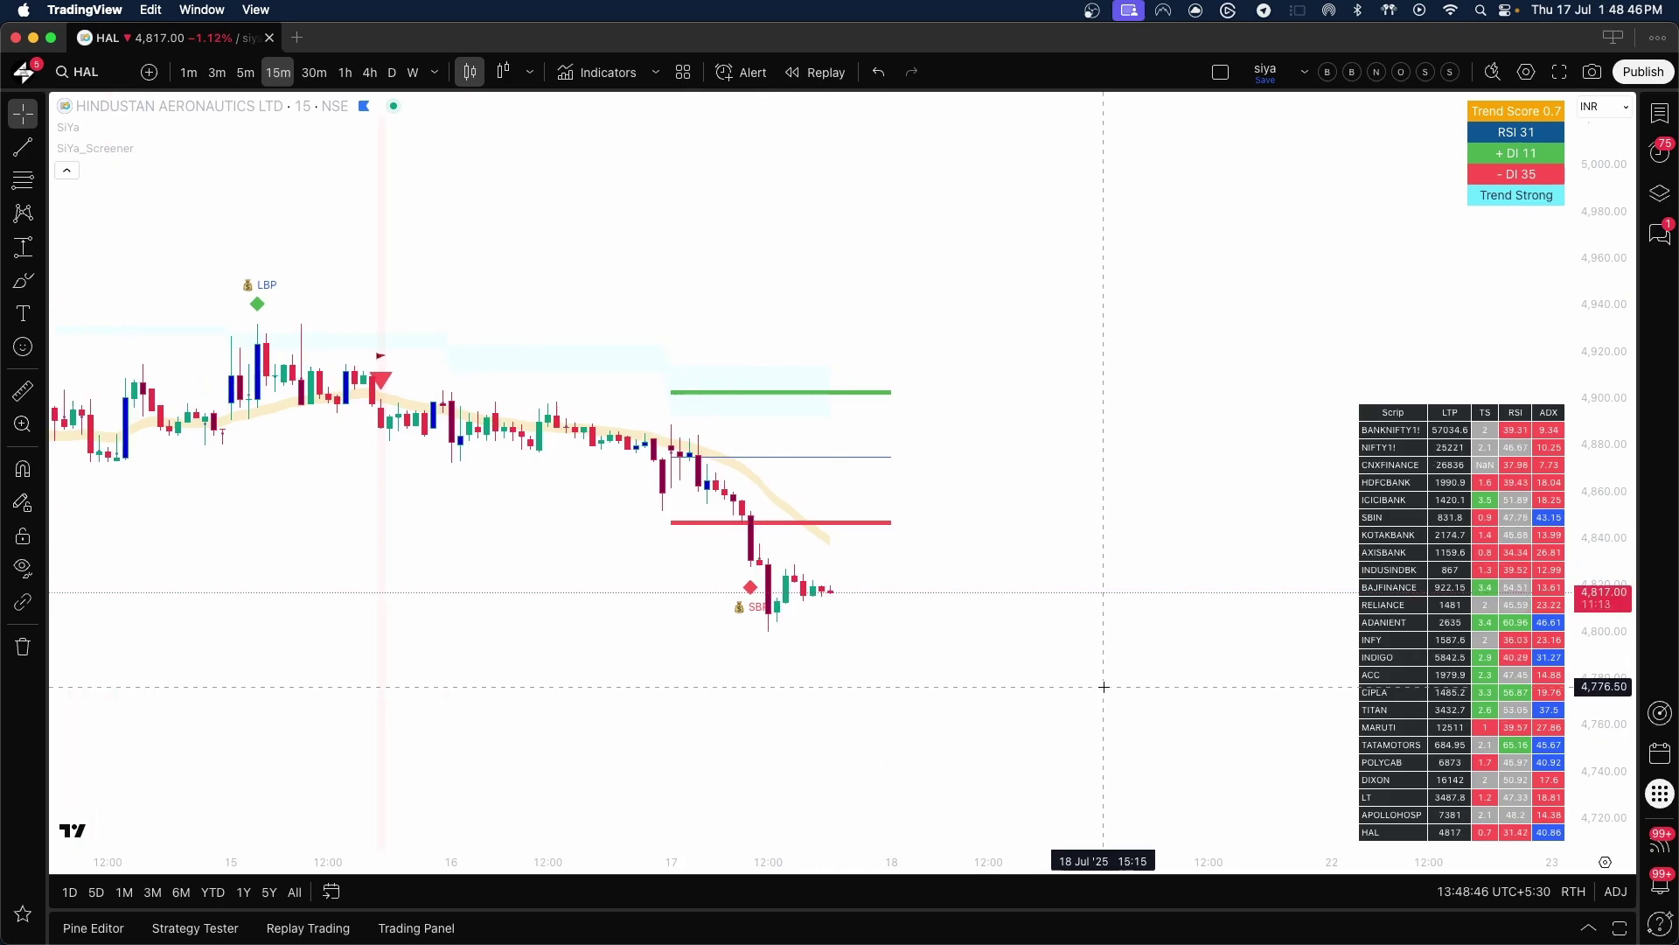
Circle the LBP marker above the 15 July candles with the brush, add a short stroke over the 14 July candles, and remove both drawings.
{"action": "scroll", "coordinate": [968, 555], "scroll_direction": "left", "scroll_amount": 5}
{"action": "left_click", "coordinate": [23, 291]}
{"action": "left_click", "coordinate": [40, 282]}
{"action": "left_click", "coordinate": [19, 293]}
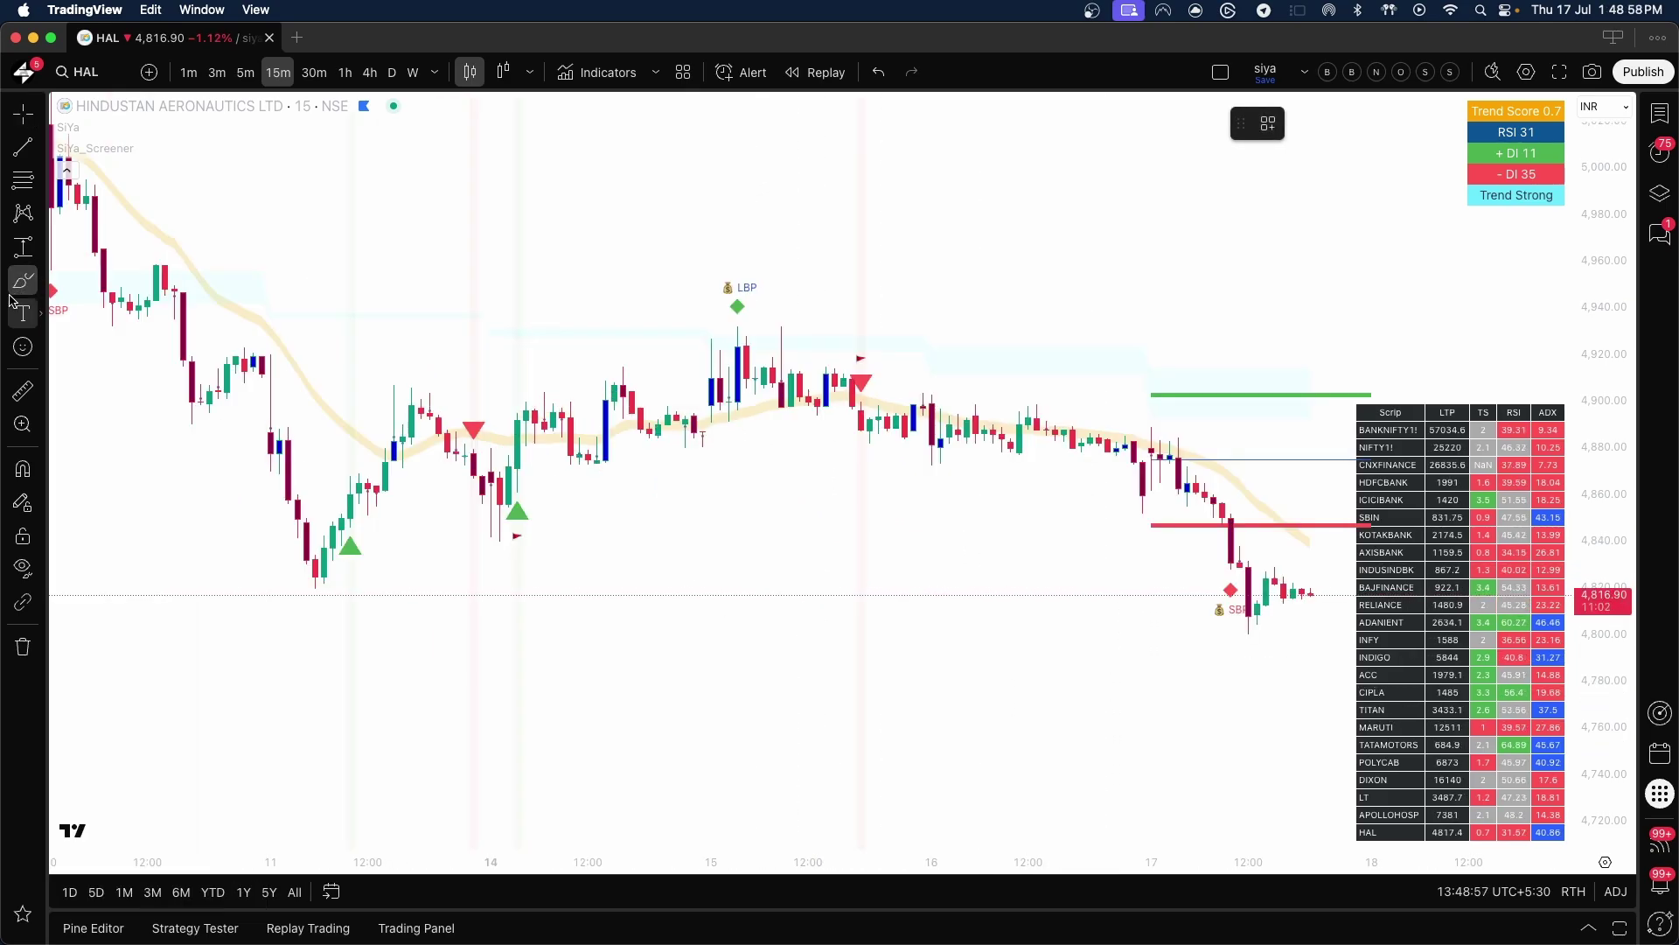
{"action": "mouse_move", "coordinate": [761, 265]}
{"action": "left_mouse_down"}
{"action": "mouse_move", "coordinate": [675, 296]}
{"action": "mouse_move", "coordinate": [791, 318]}
{"action": "mouse_move", "coordinate": [798, 274]}
{"action": "mouse_move", "coordinate": [756, 267]}
{"action": "left_mouse_up"}
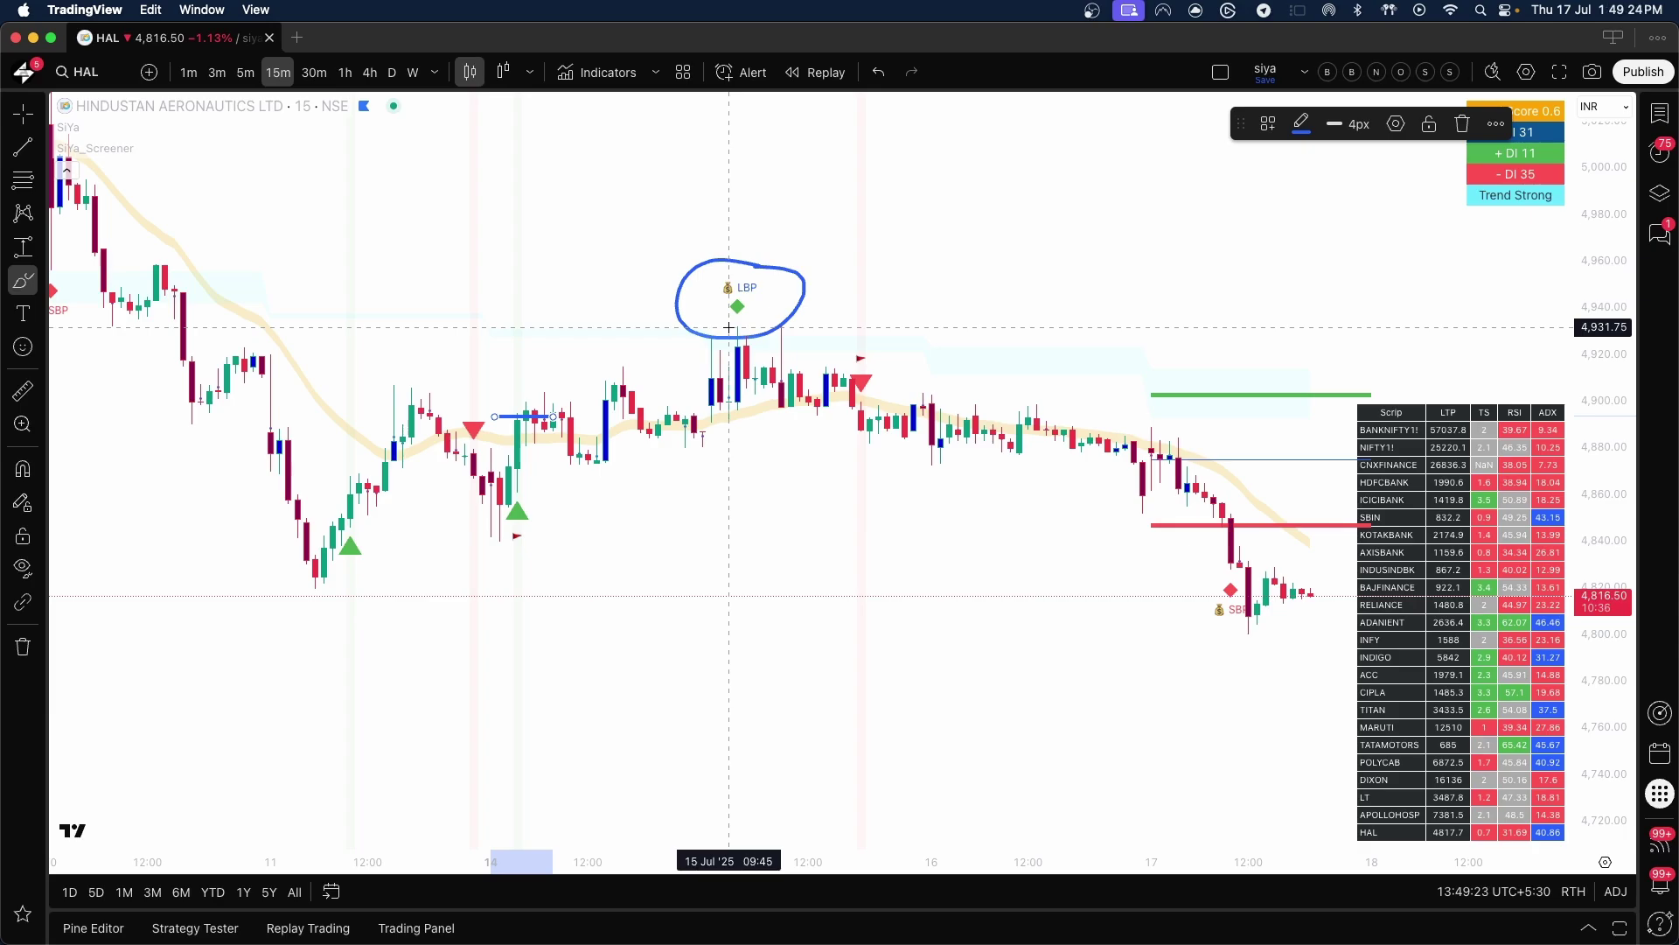
{"action": "left_click", "coordinate": [22, 647]}
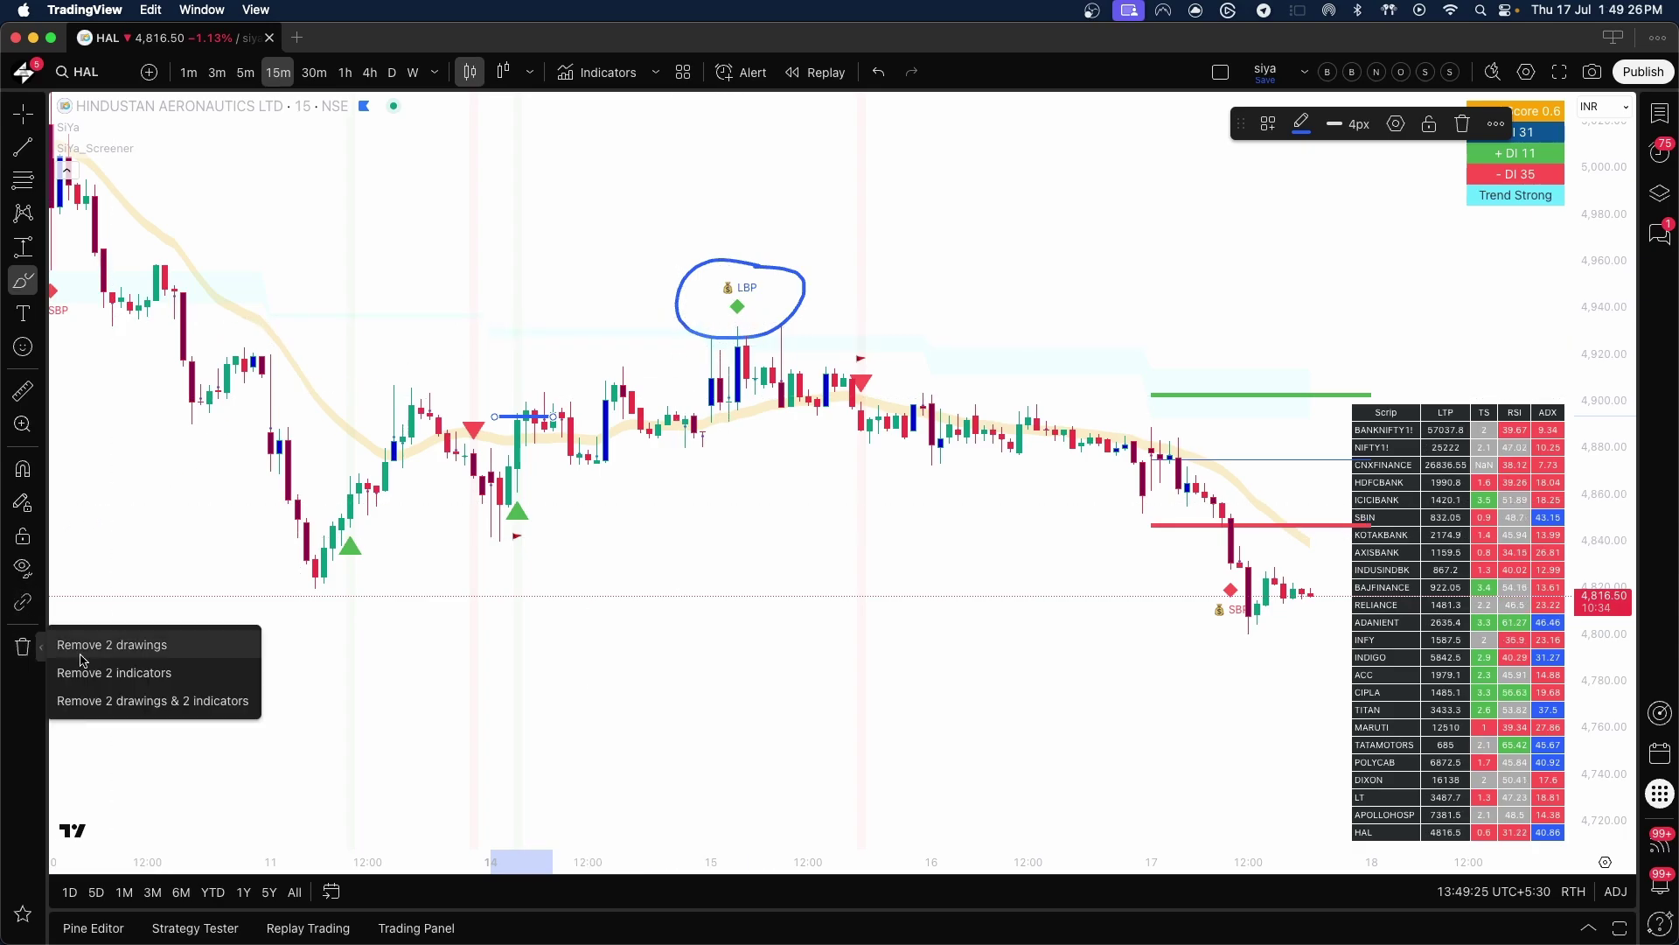
{"action": "left_click", "coordinate": [94, 643]}
Underline the 10 July SBP marker and the candle beneath the 9 July red triangle with the brush, and remove both drawings.
{"action": "scroll", "coordinate": [132, 647], "scroll_direction": "left", "scroll_amount": 5}
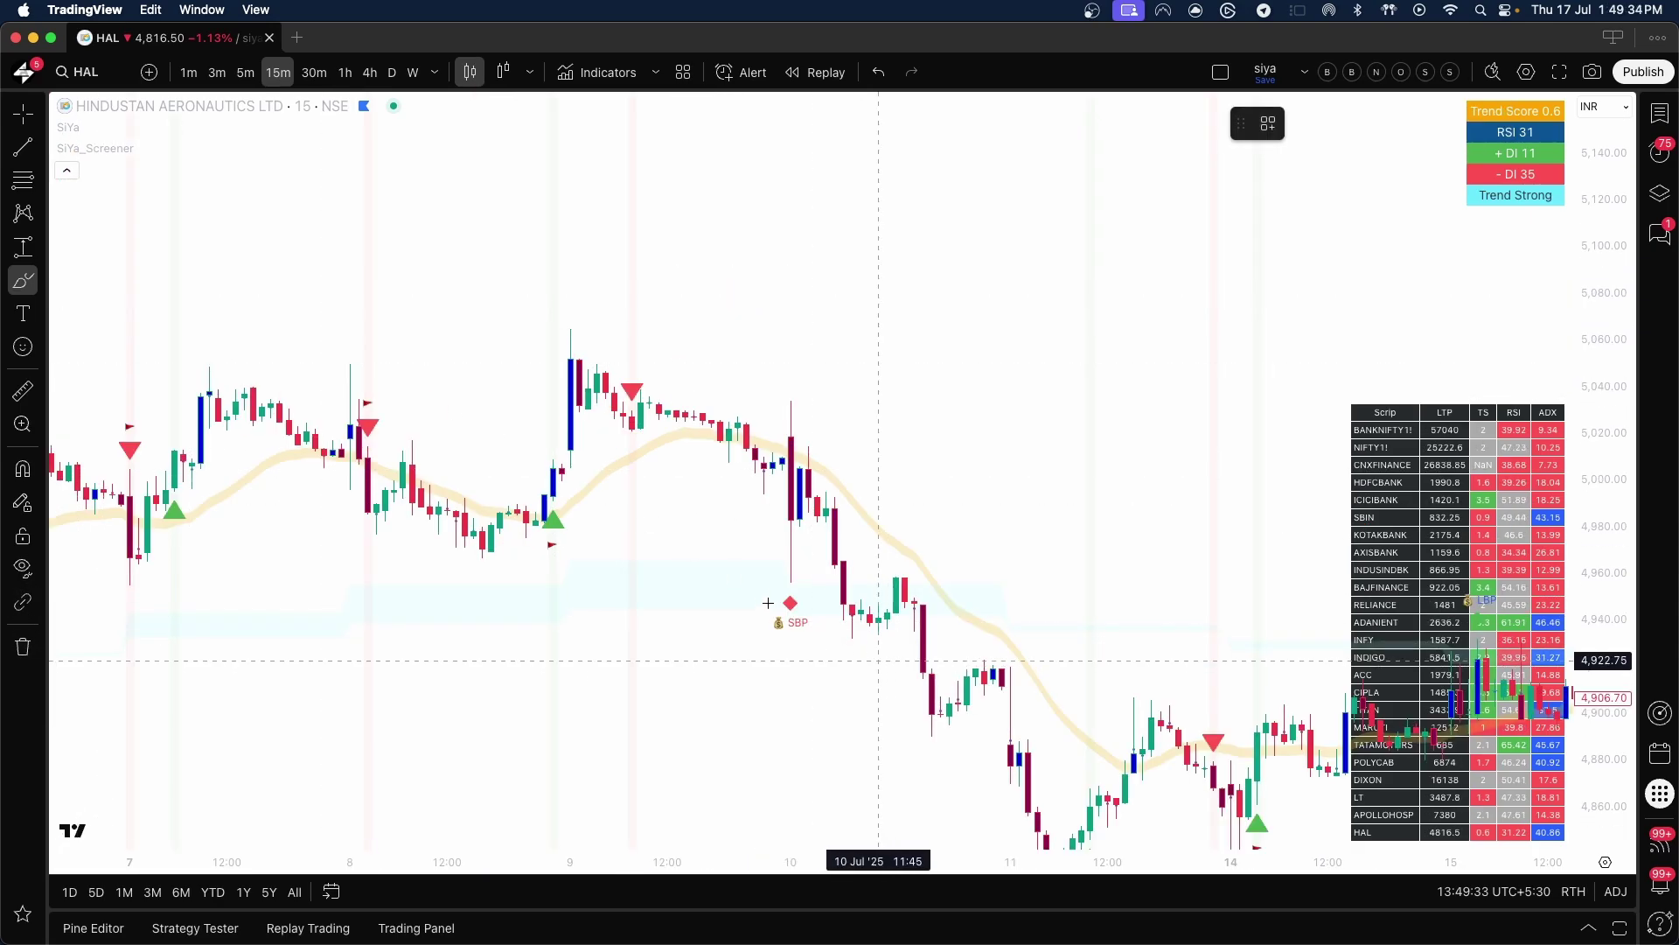
{"action": "scroll", "coordinate": [768, 603], "scroll_direction": "up", "scroll_amount": 3}
{"action": "left_click", "coordinate": [668, 638]}
{"action": "left_click_drag", "start_coordinate": [628, 630], "coordinate": [719, 627]}
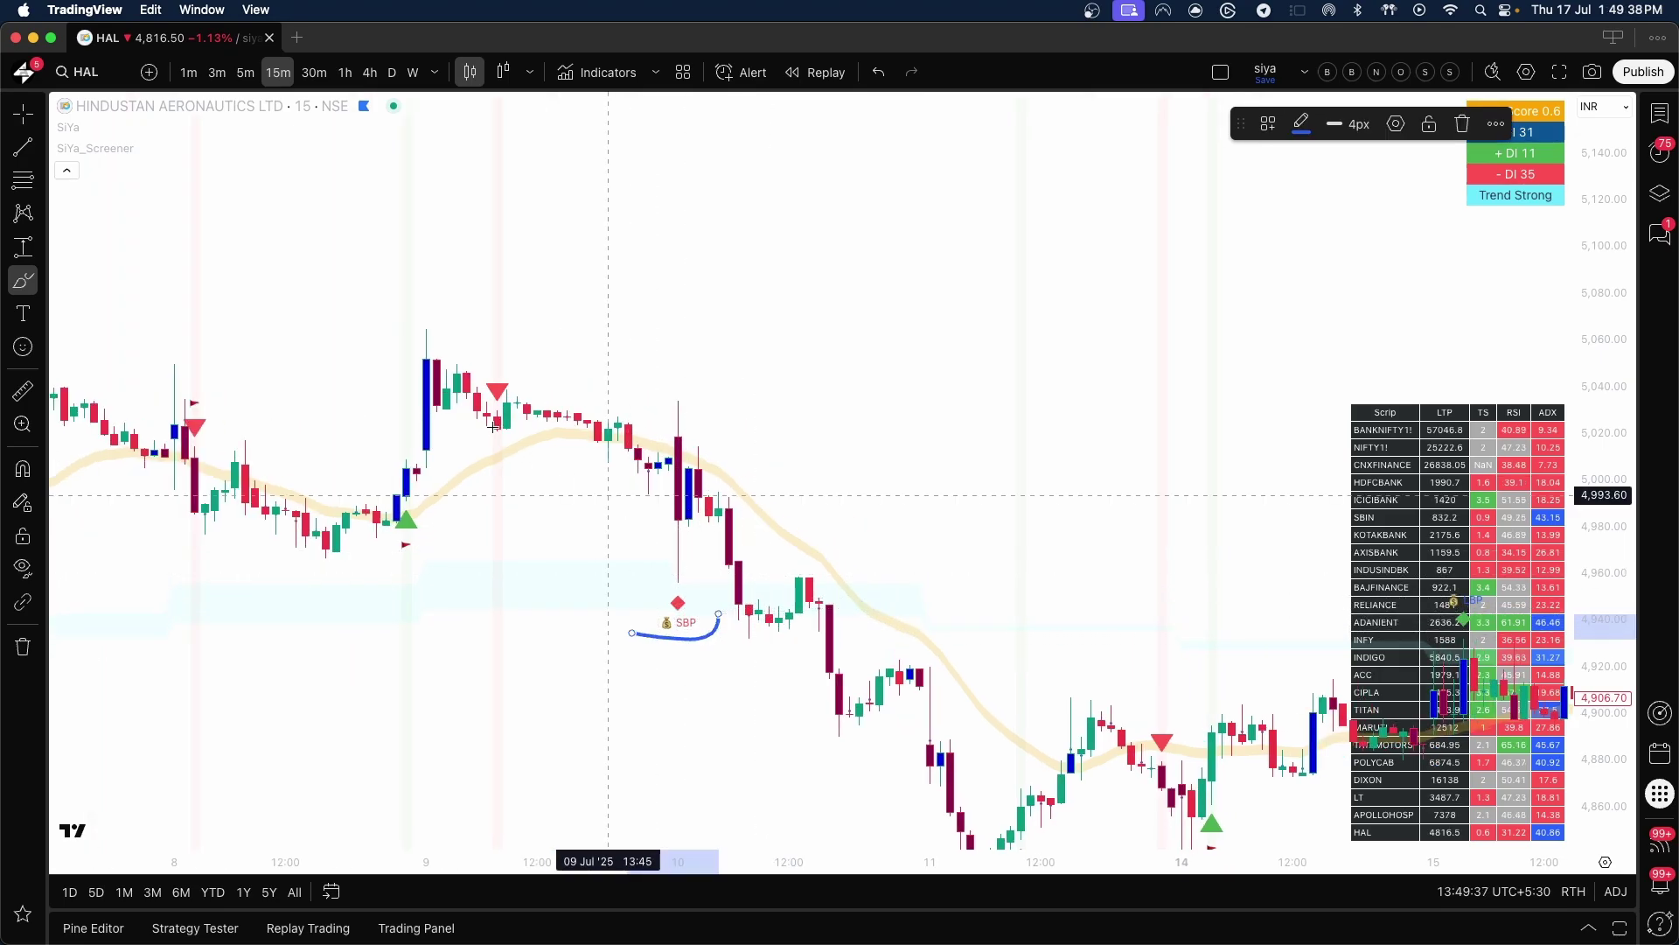
{"action": "left_click_drag", "start_coordinate": [488, 426], "coordinate": [526, 431]}
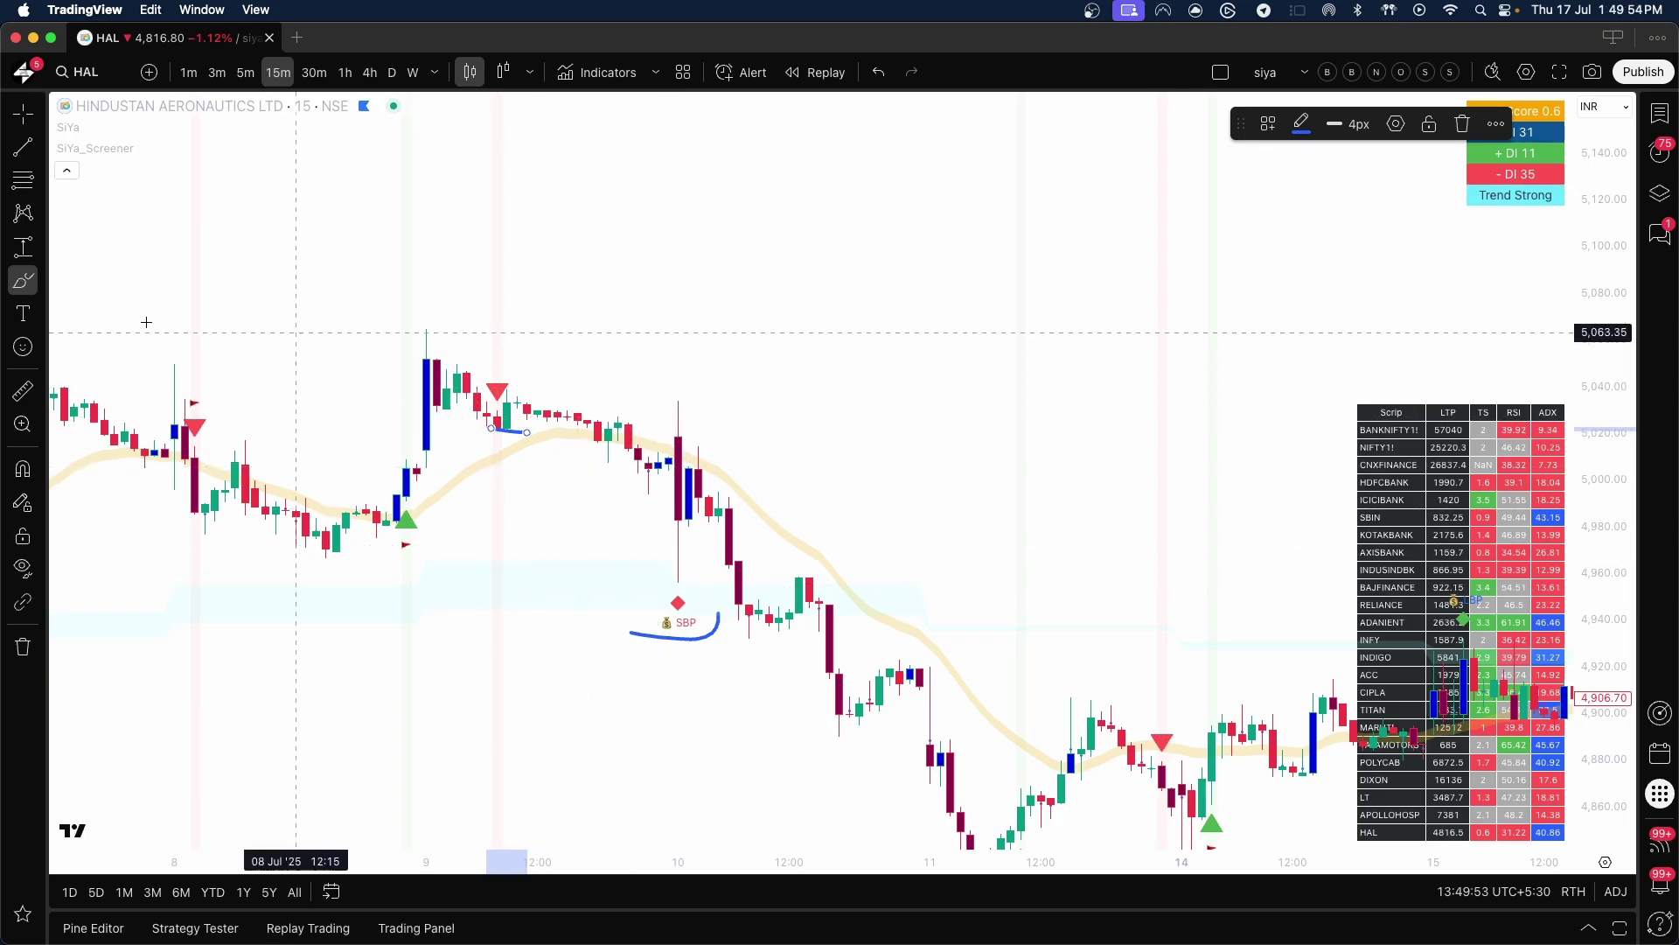
{"action": "left_click", "coordinate": [26, 651]}
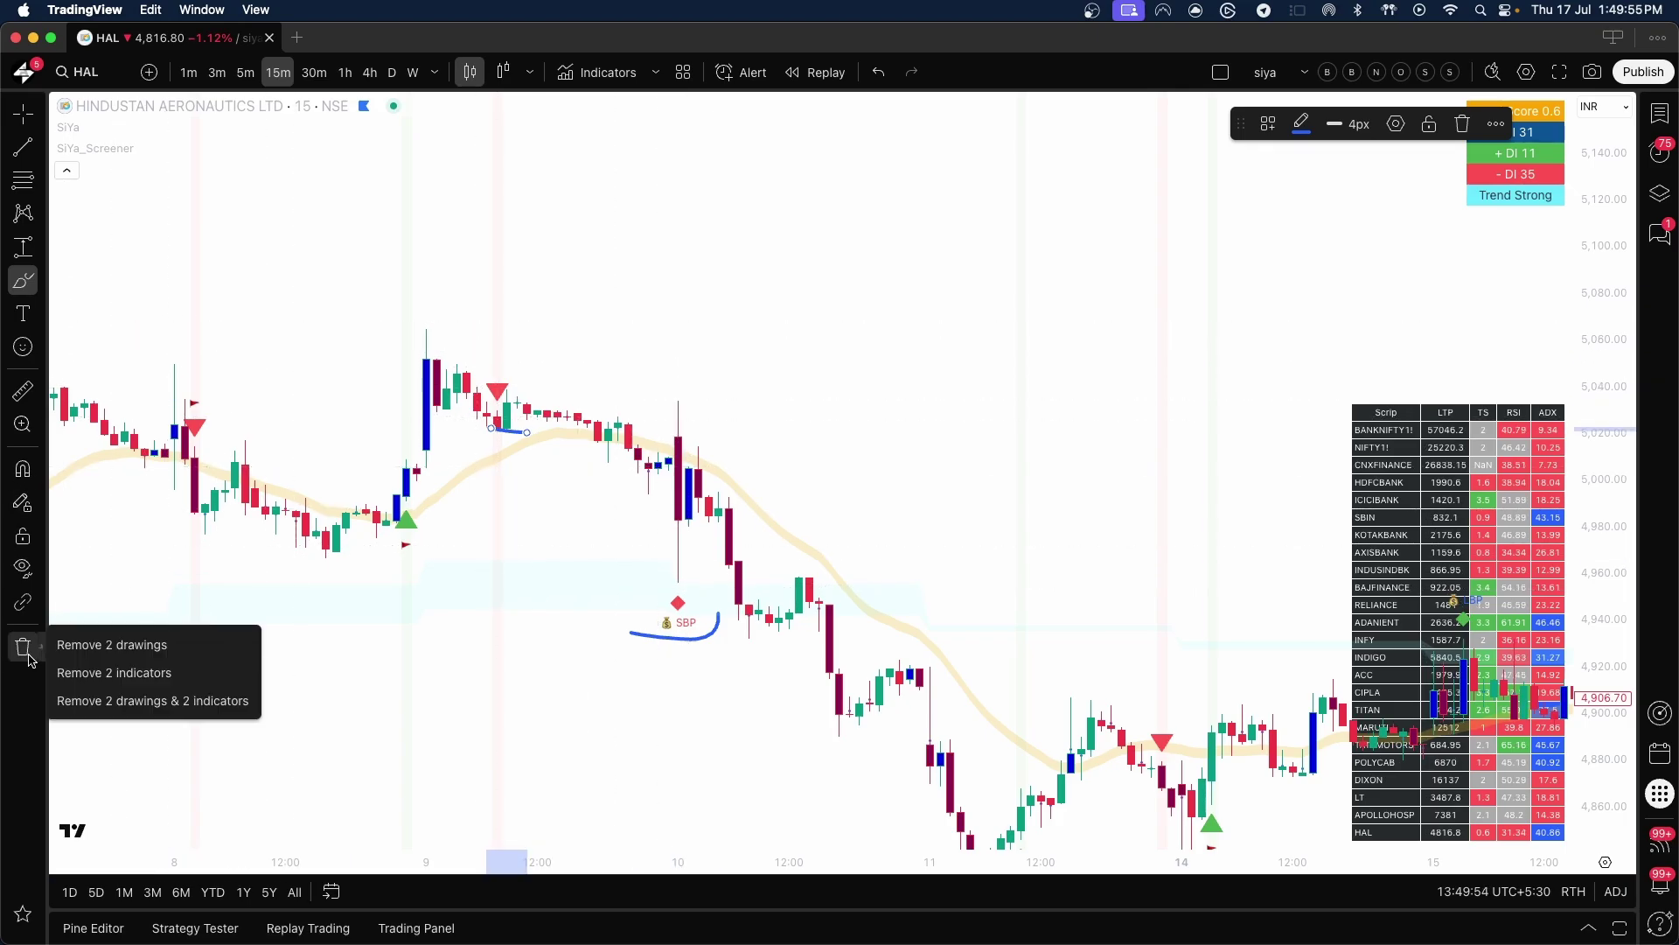
{"action": "left_click", "coordinate": [97, 648]}
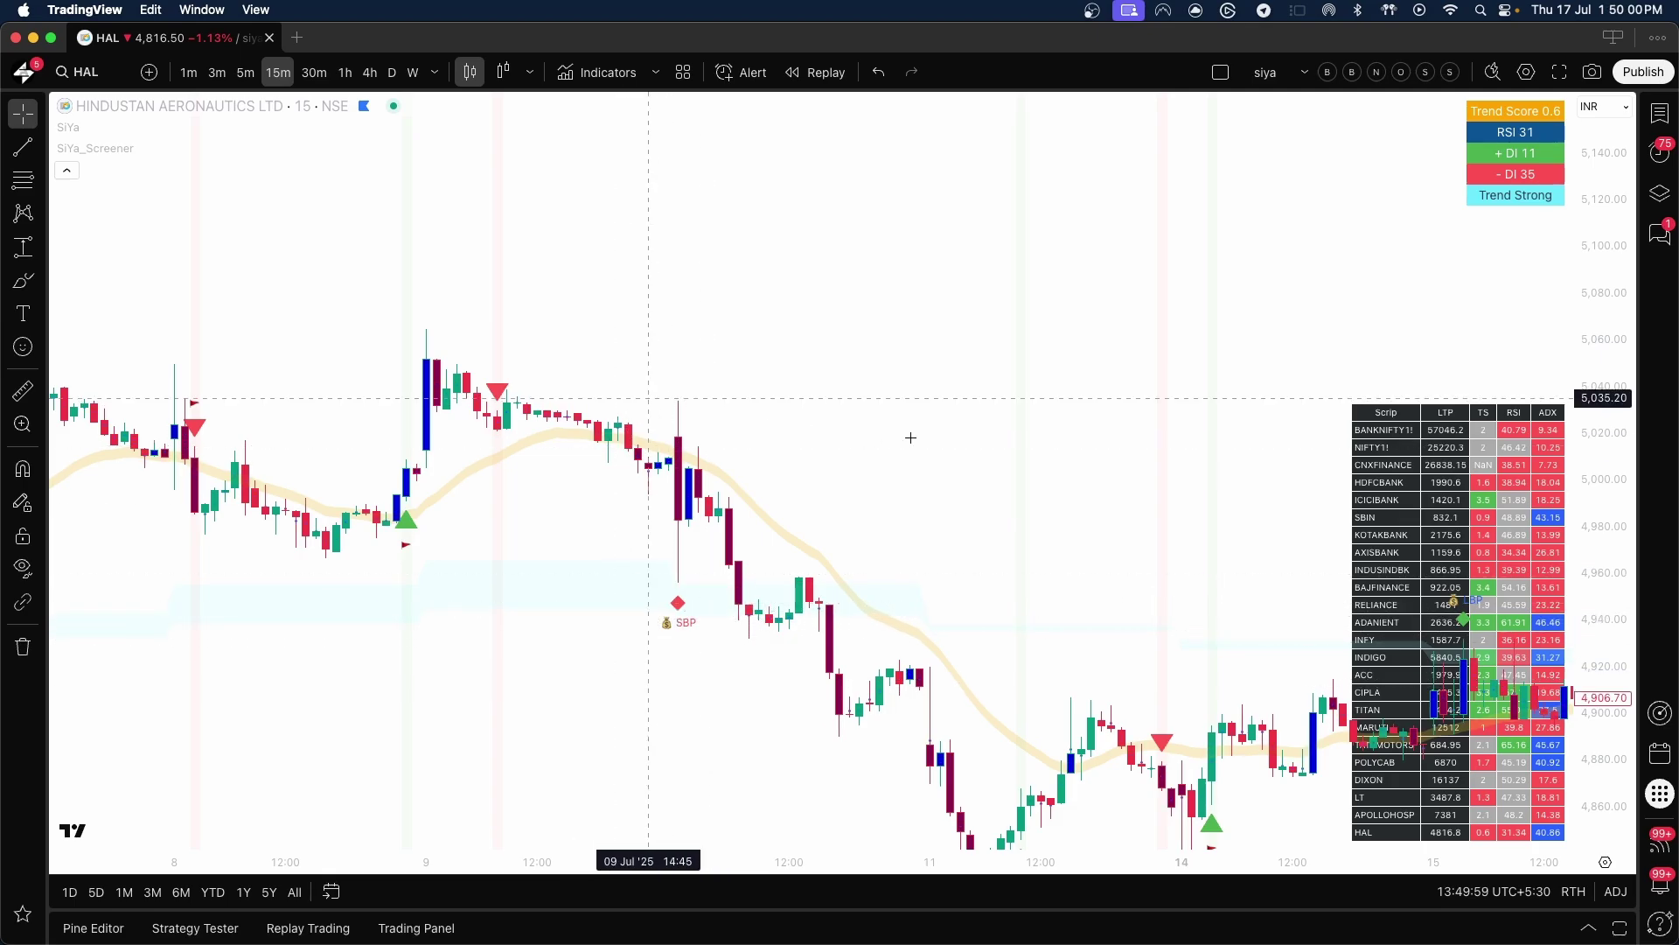
On the INDIGO 15-minute chart, brush short strokes just below and just above the 17 July SBP marker.
{"action": "left_click_drag", "start_coordinate": [1038, 423], "coordinate": [233, 261]}
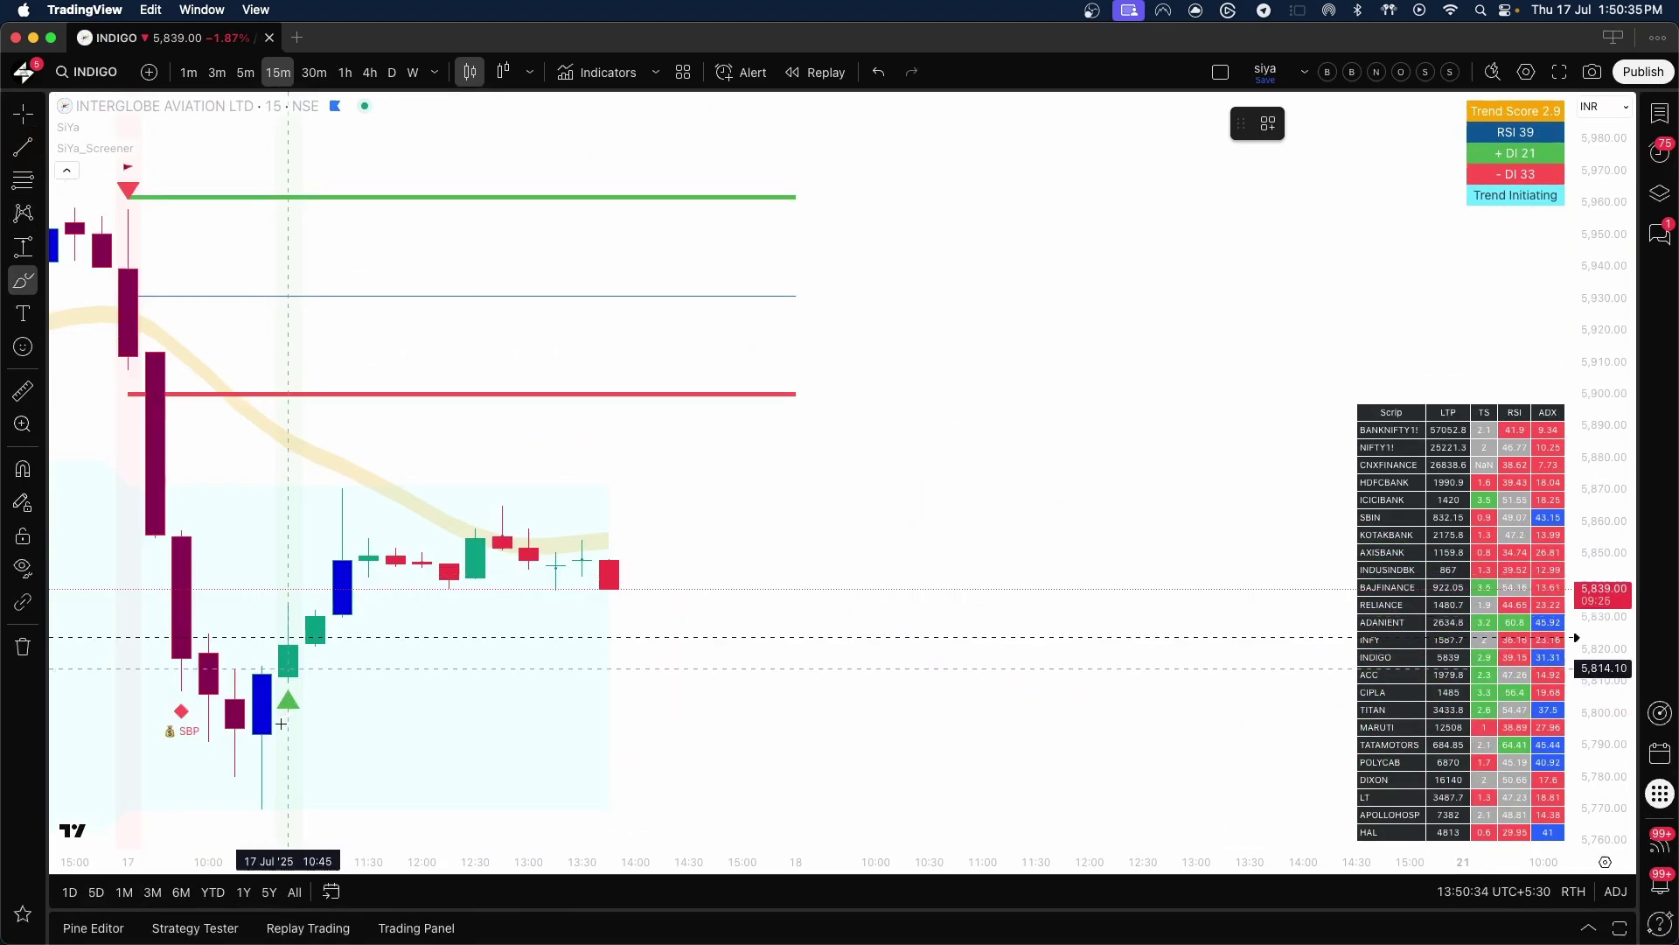
{"action": "left_click_drag", "start_coordinate": [158, 742], "coordinate": [207, 749]}
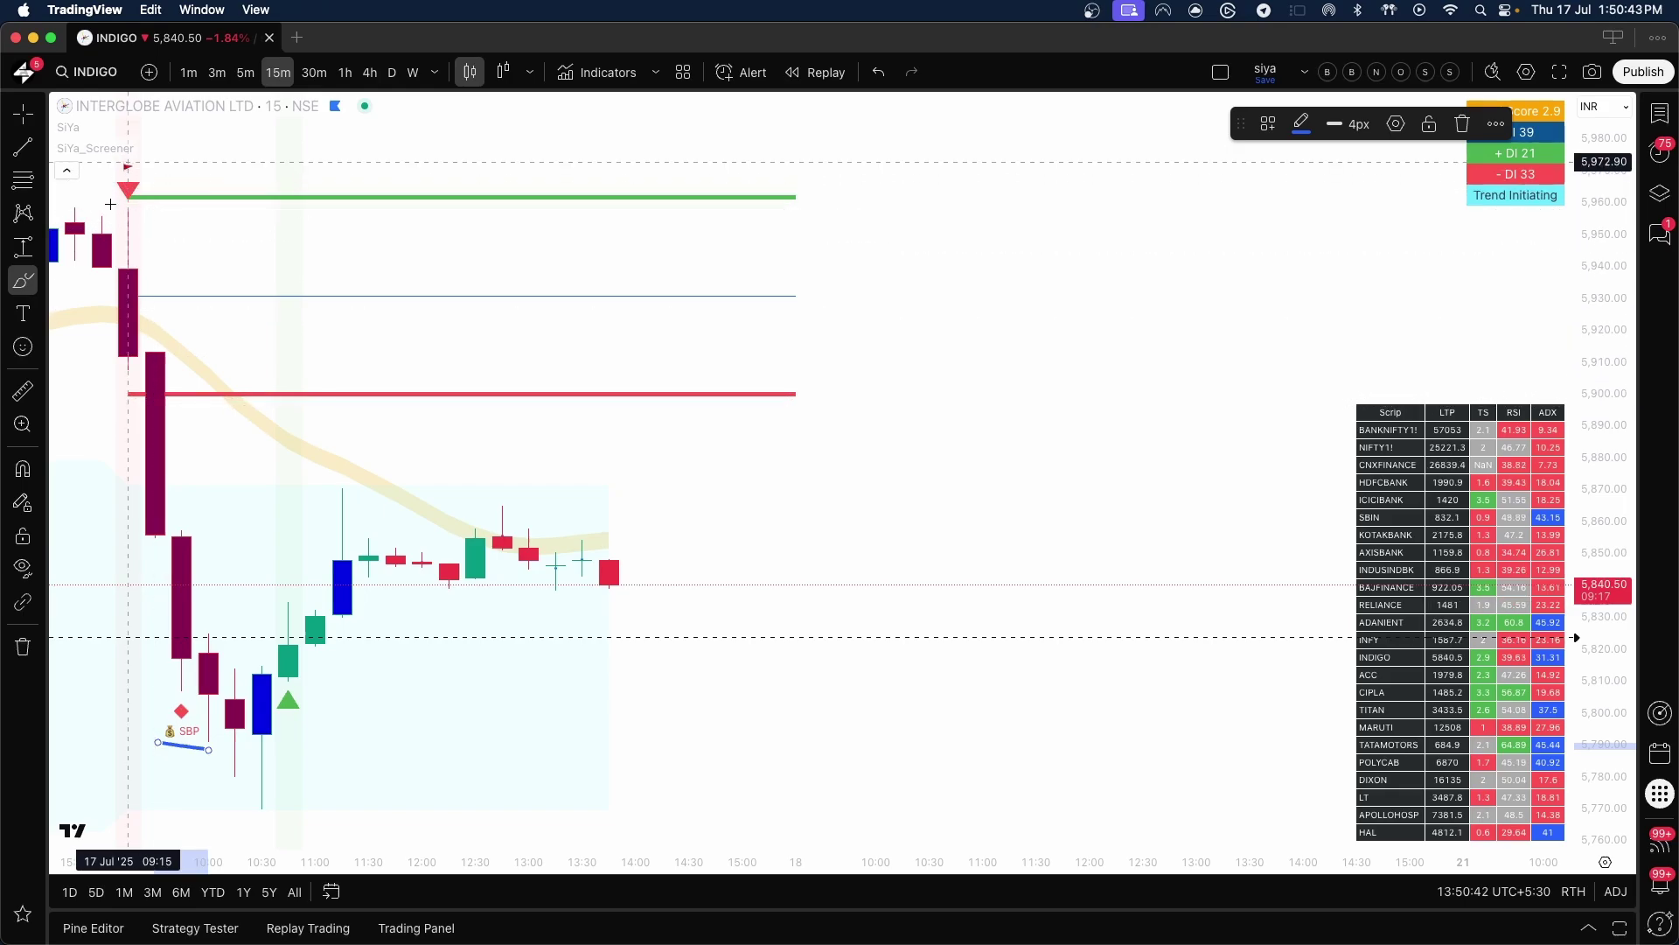
{"action": "left_click_drag", "start_coordinate": [157, 695], "coordinate": [202, 701]}
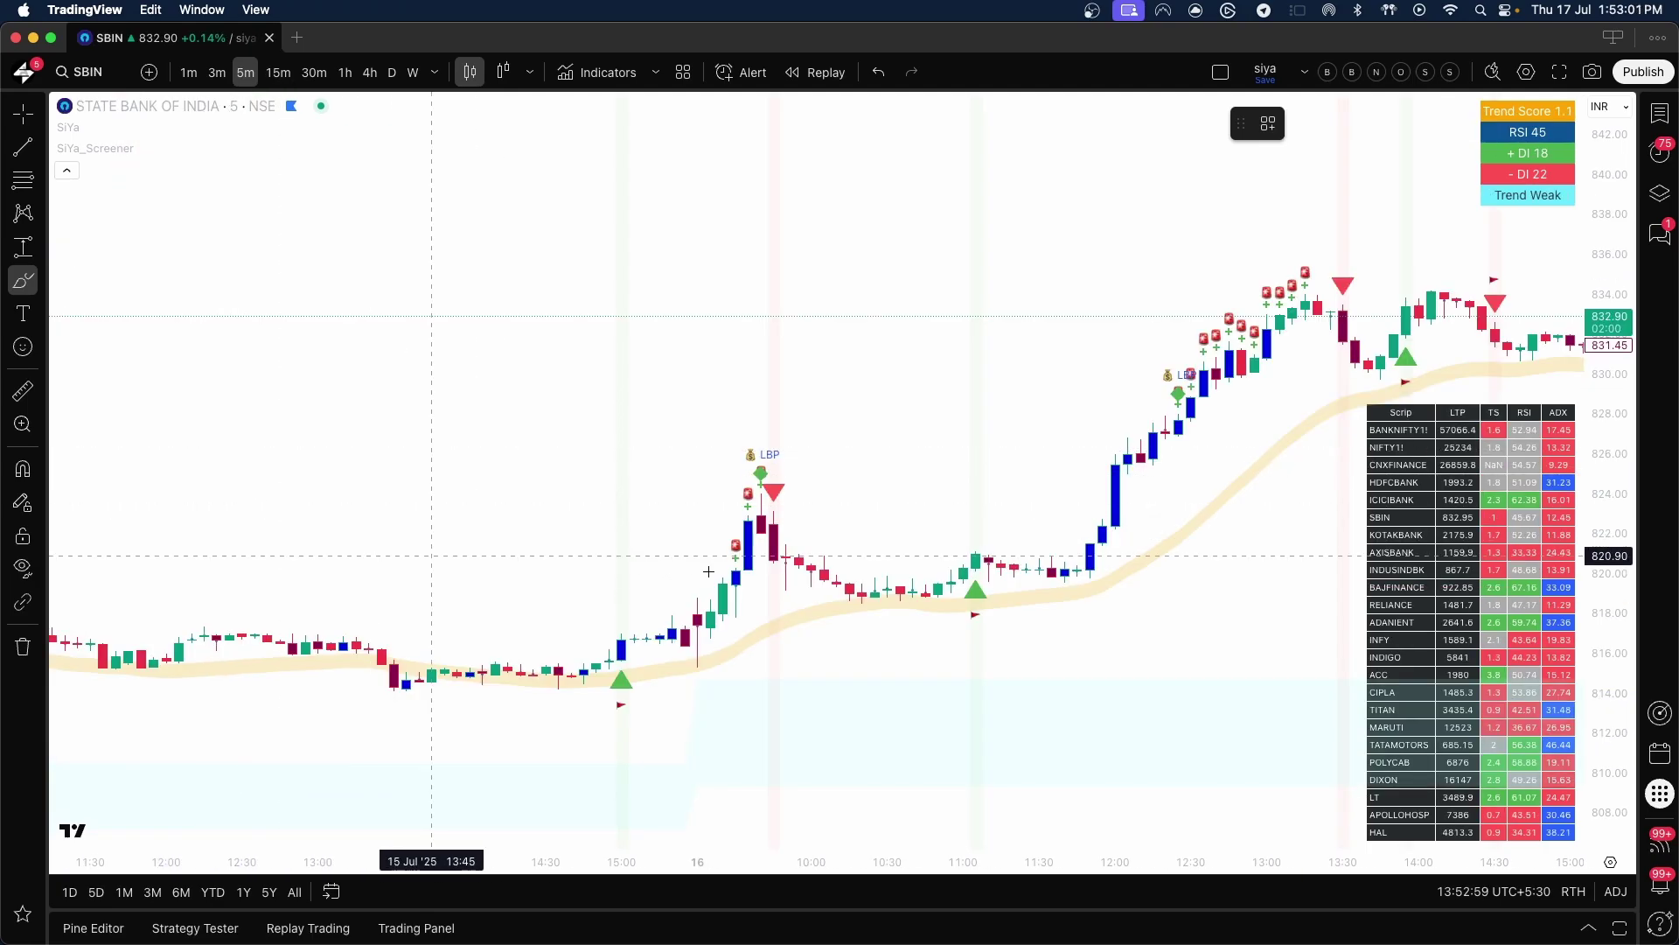
On the SBIN 5-minute chart, brush short strokes beside the first two red warning markers on 16 July and trace the rise from the 15:00 green triangle.
{"action": "left_click_drag", "start_coordinate": [700, 545], "coordinate": [724, 547]}
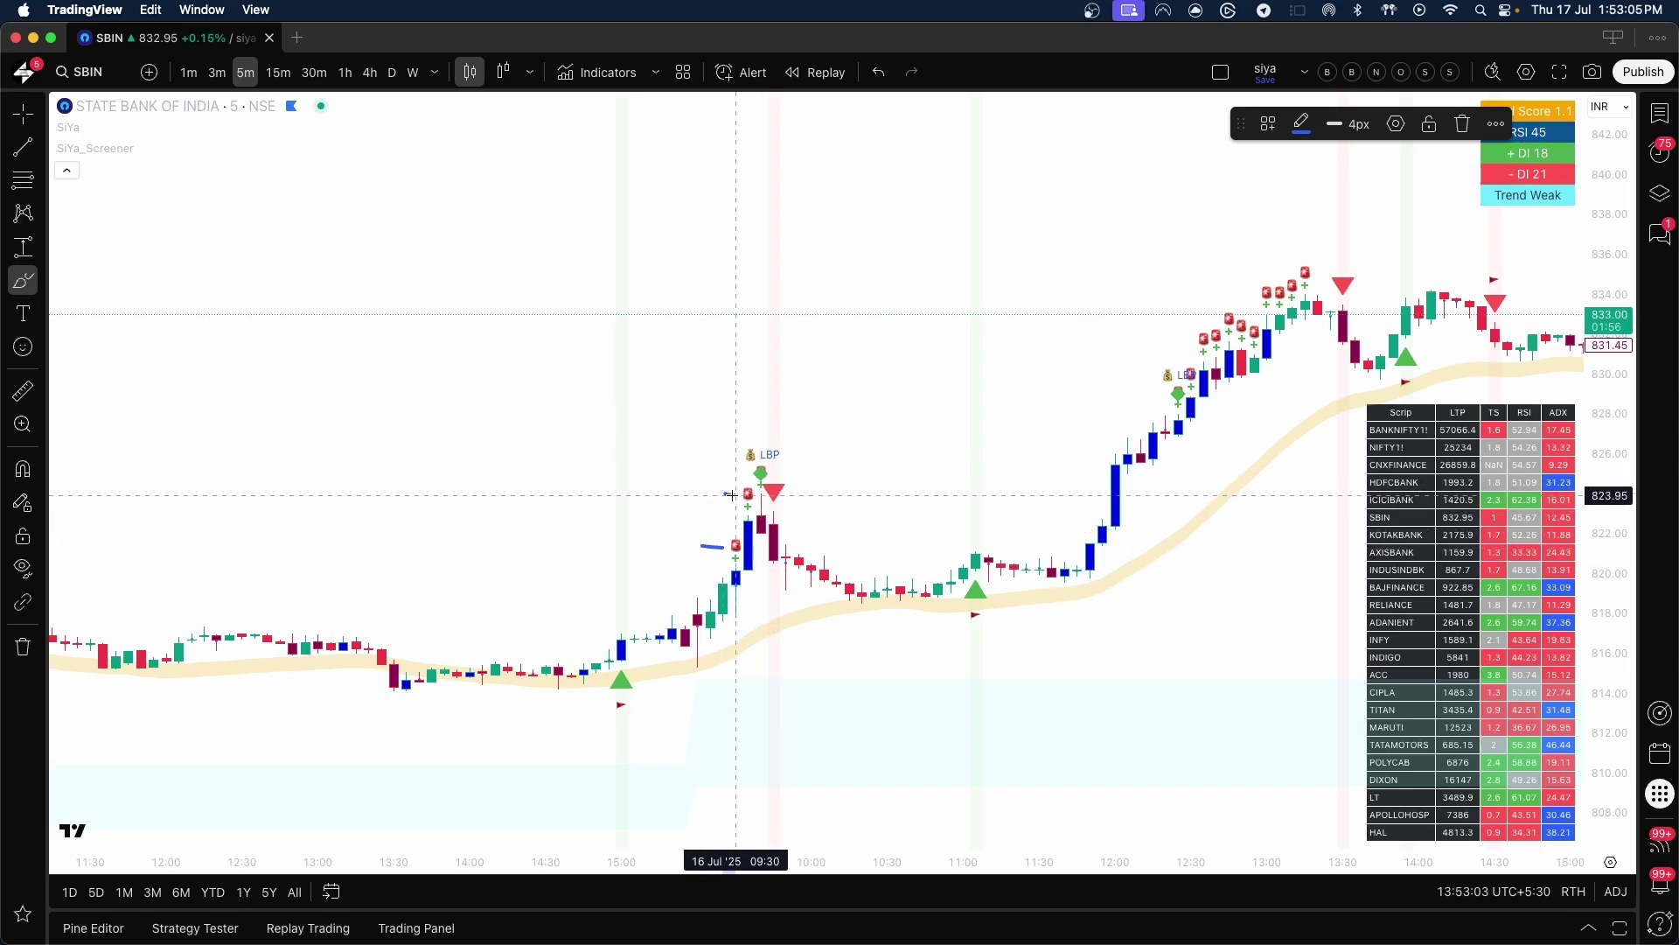
{"action": "left_click_drag", "start_coordinate": [739, 495], "coordinate": [740, 495]}
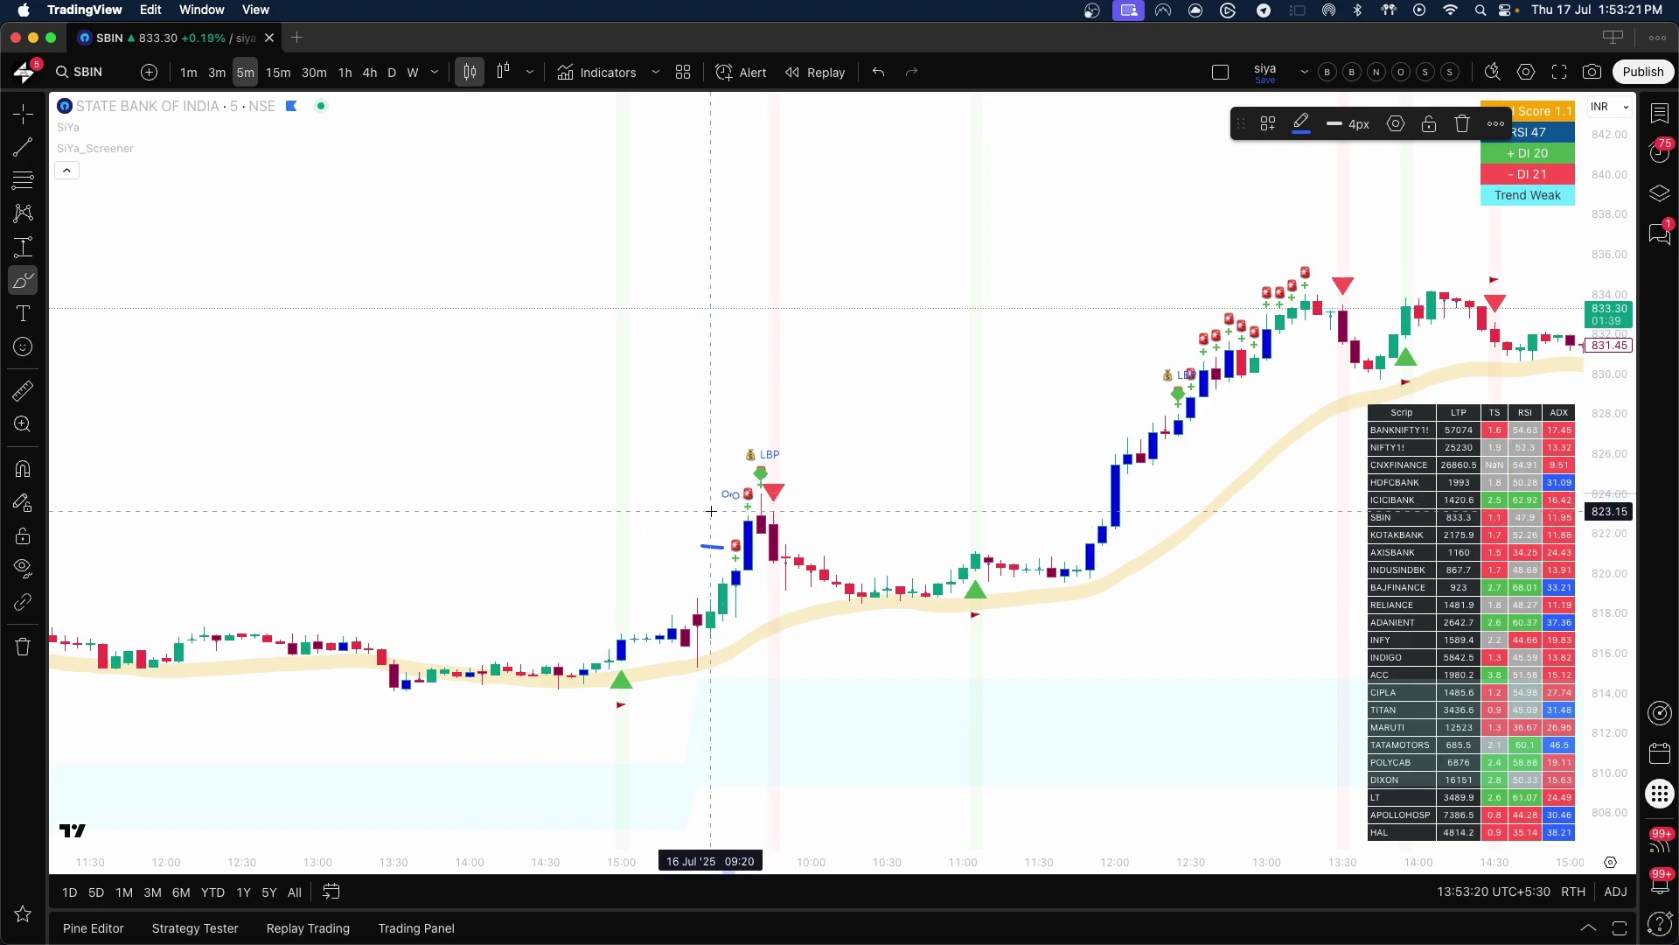
{"action": "left_click_drag", "start_coordinate": [724, 494], "coordinate": [737, 494]}
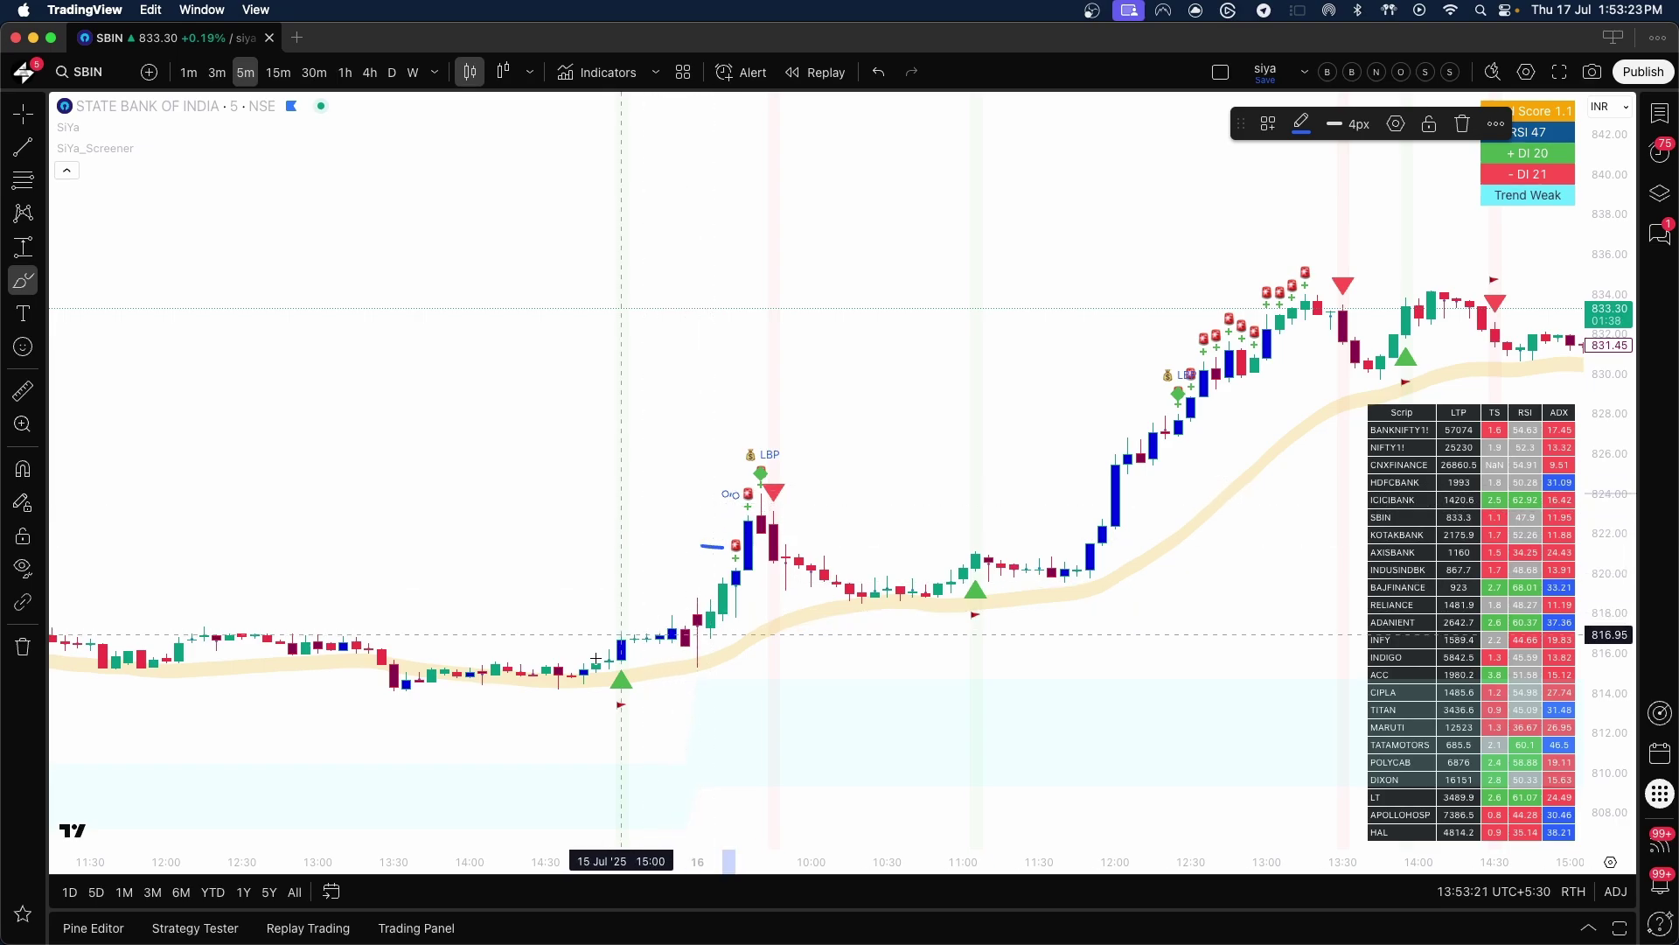
{"action": "mouse_move", "coordinate": [596, 653]}
{"action": "left_mouse_down"}
{"action": "mouse_move", "coordinate": [723, 574]}
{"action": "mouse_move", "coordinate": [748, 507]}
{"action": "left_mouse_up"}
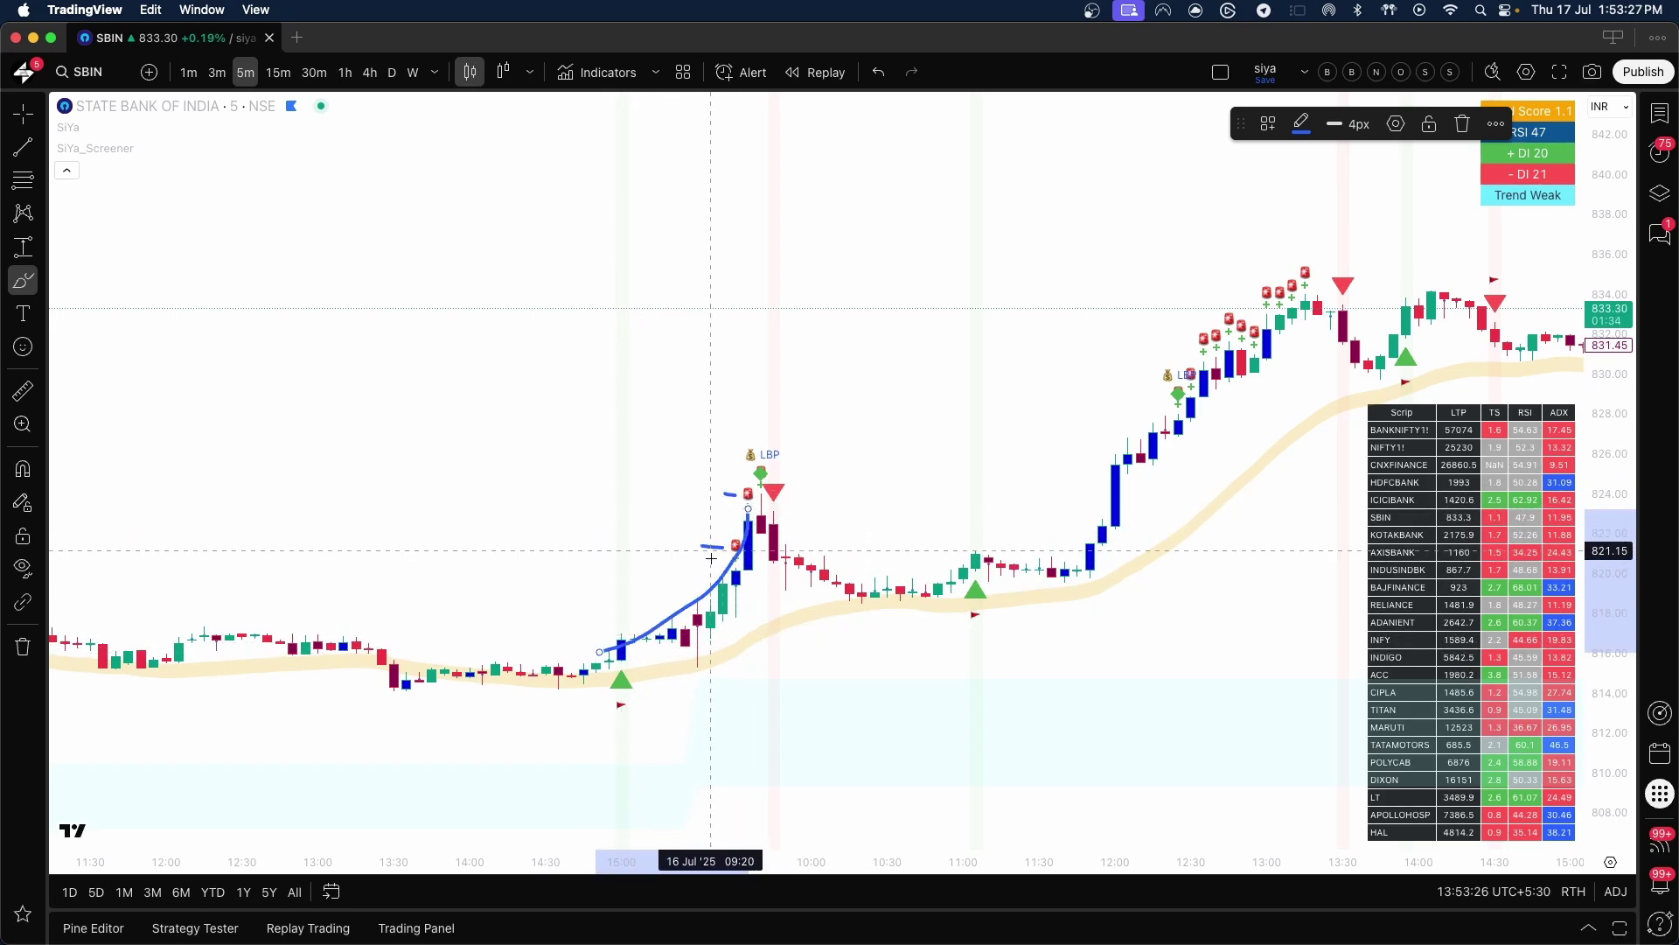
Circle the first LBP marker on SBIN and outline the cluster of red warning markers before 13:30, with a falling stroke along the pullback.
{"action": "mouse_move", "coordinate": [781, 435]}
{"action": "left_mouse_down"}
{"action": "mouse_move", "coordinate": [739, 477]}
{"action": "mouse_move", "coordinate": [797, 468]}
{"action": "mouse_move", "coordinate": [787, 437]}
{"action": "left_mouse_up"}
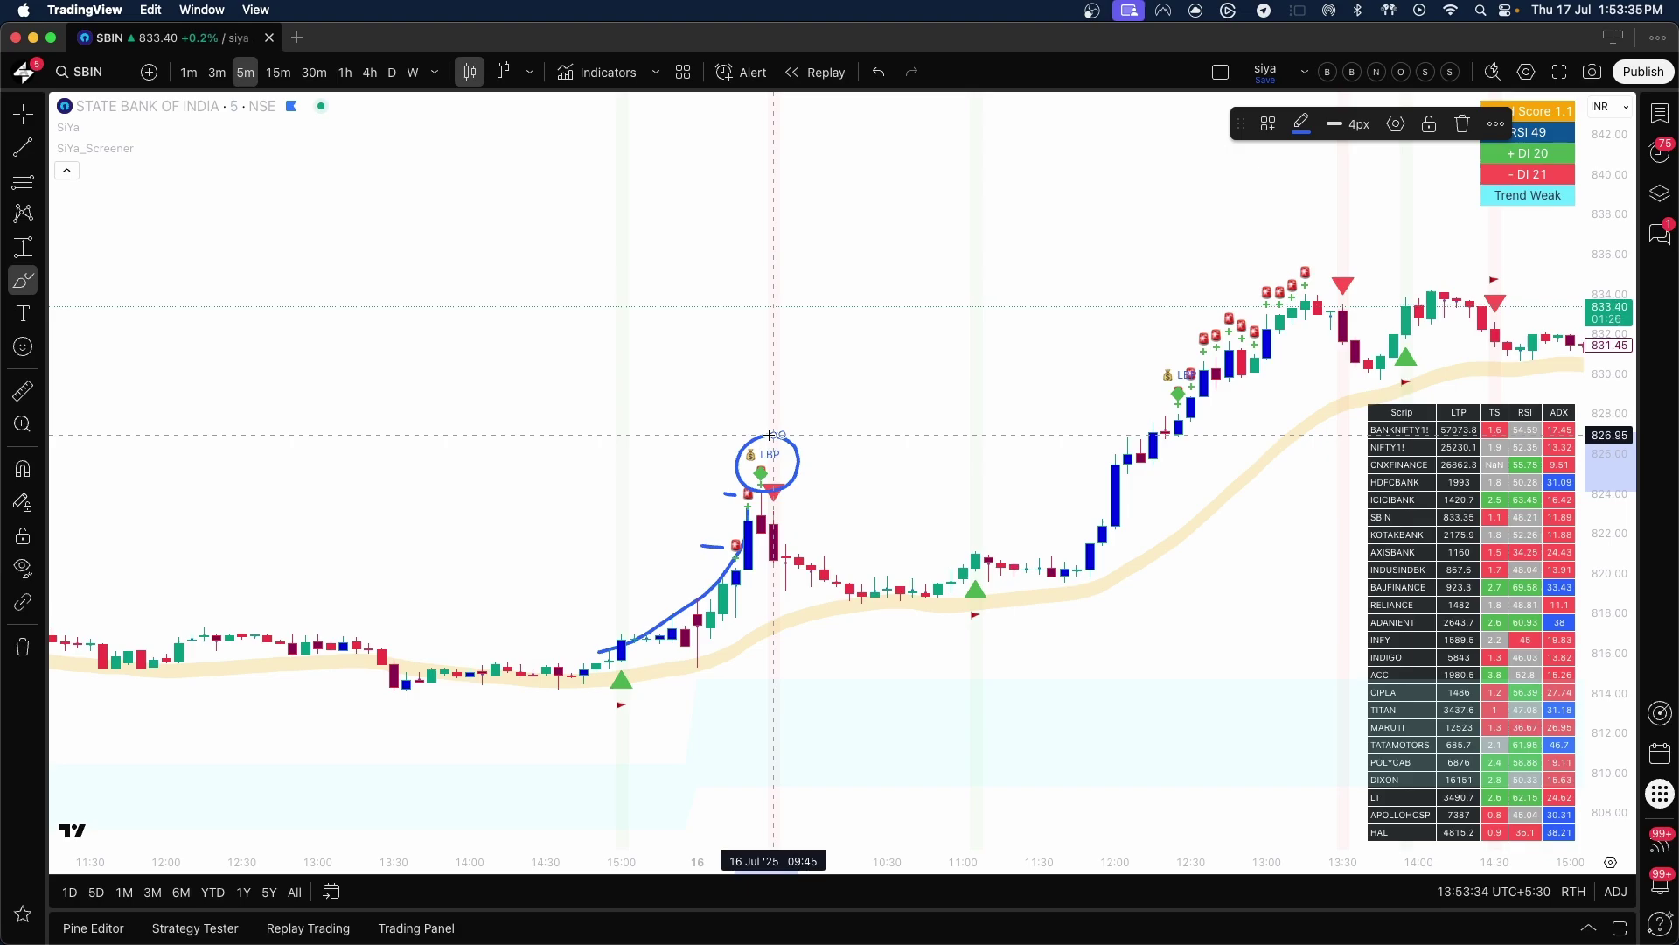
{"action": "mouse_move", "coordinate": [1244, 288]}
{"action": "left_mouse_down"}
{"action": "mouse_move", "coordinate": [1330, 251]}
{"action": "mouse_move", "coordinate": [1295, 301]}
{"action": "mouse_move", "coordinate": [1202, 349]}
{"action": "mouse_move", "coordinate": [1336, 259]}
{"action": "mouse_move", "coordinate": [1354, 368]}
{"action": "left_mouse_up"}
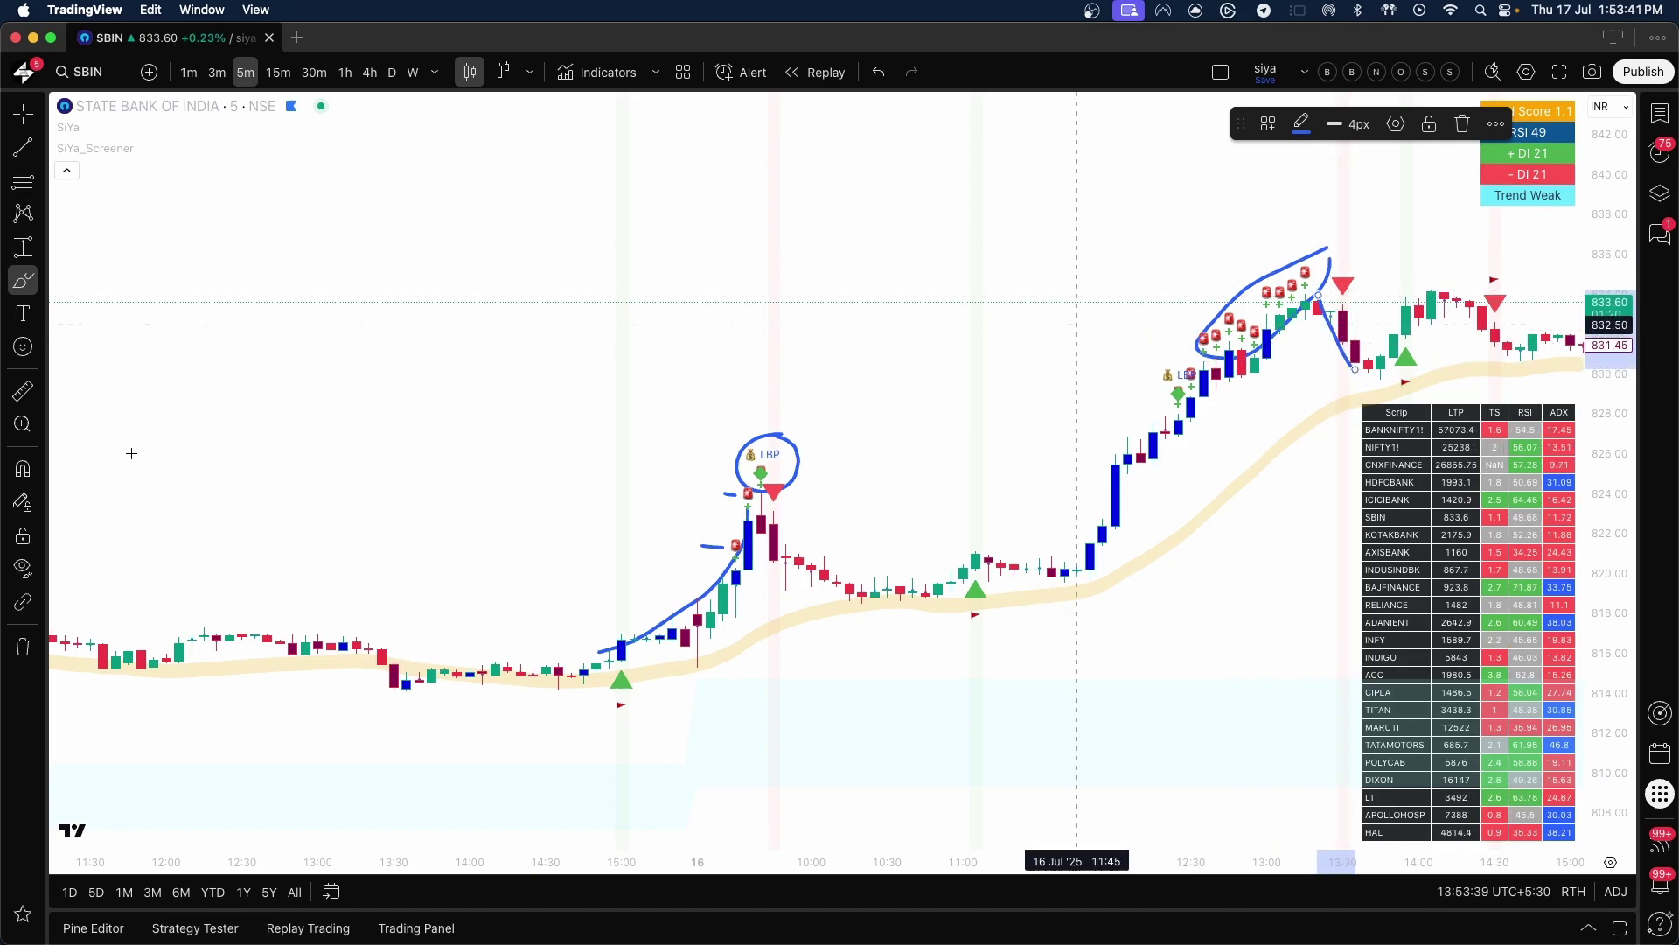
{"action": "left_click", "coordinate": [23, 646]}
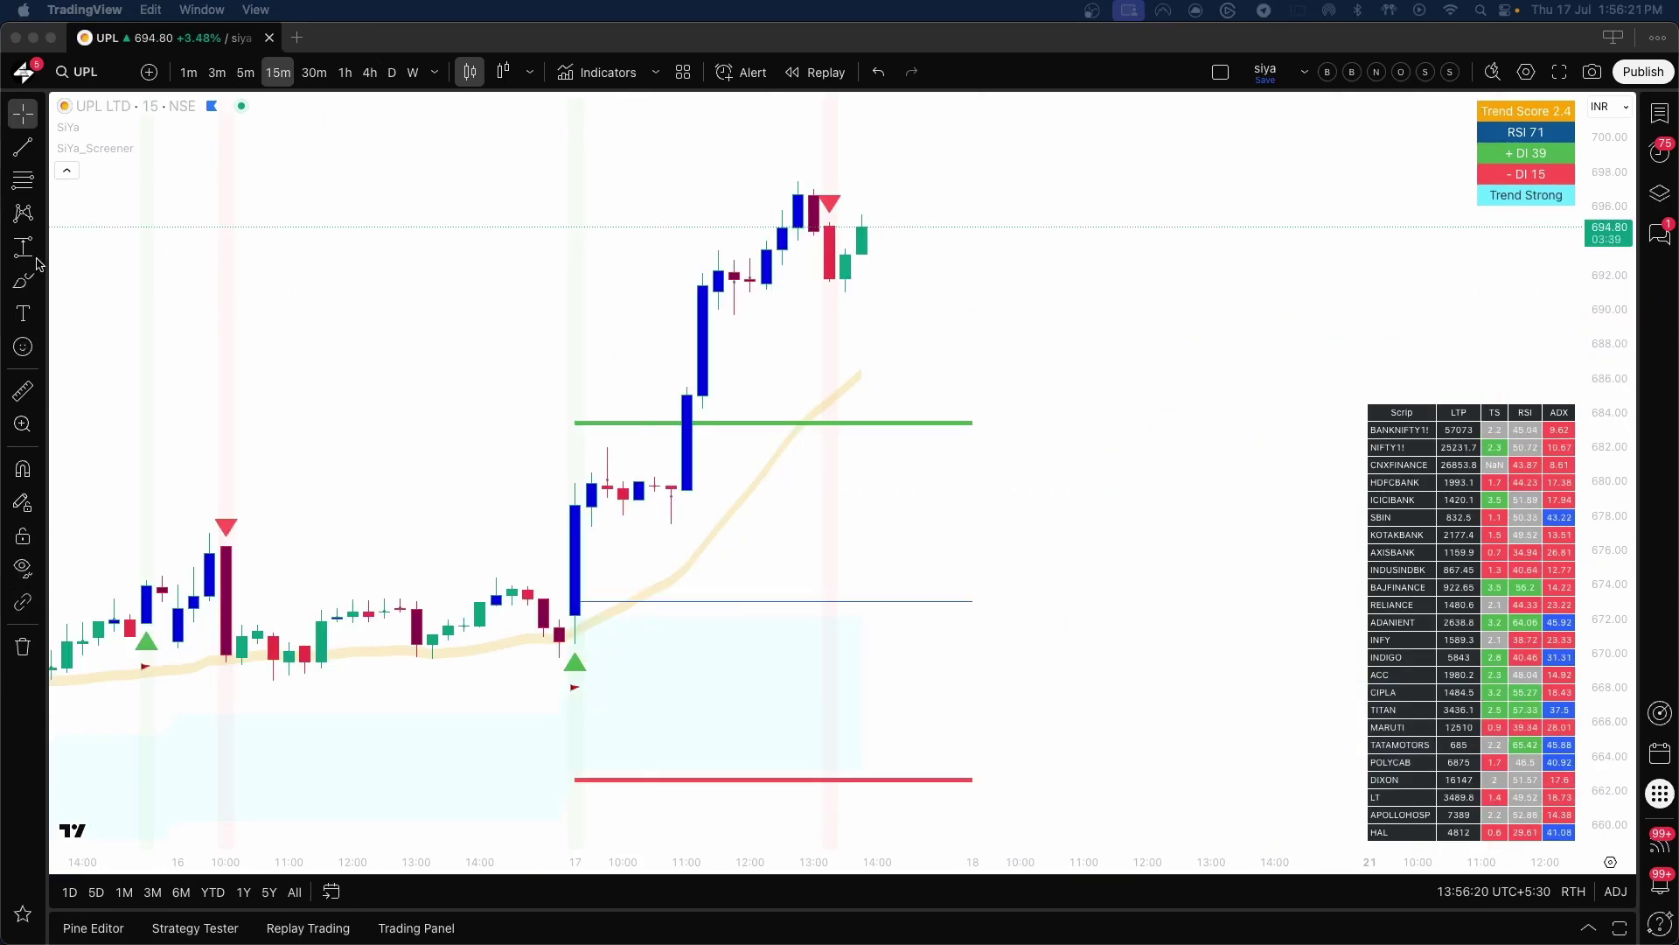
On the UPL chart, brush a rise-and-fall path above the red level plus short strokes at the 09:15 candle's top and the green level, and clear all drawings.
{"action": "left_click", "coordinate": [29, 286]}
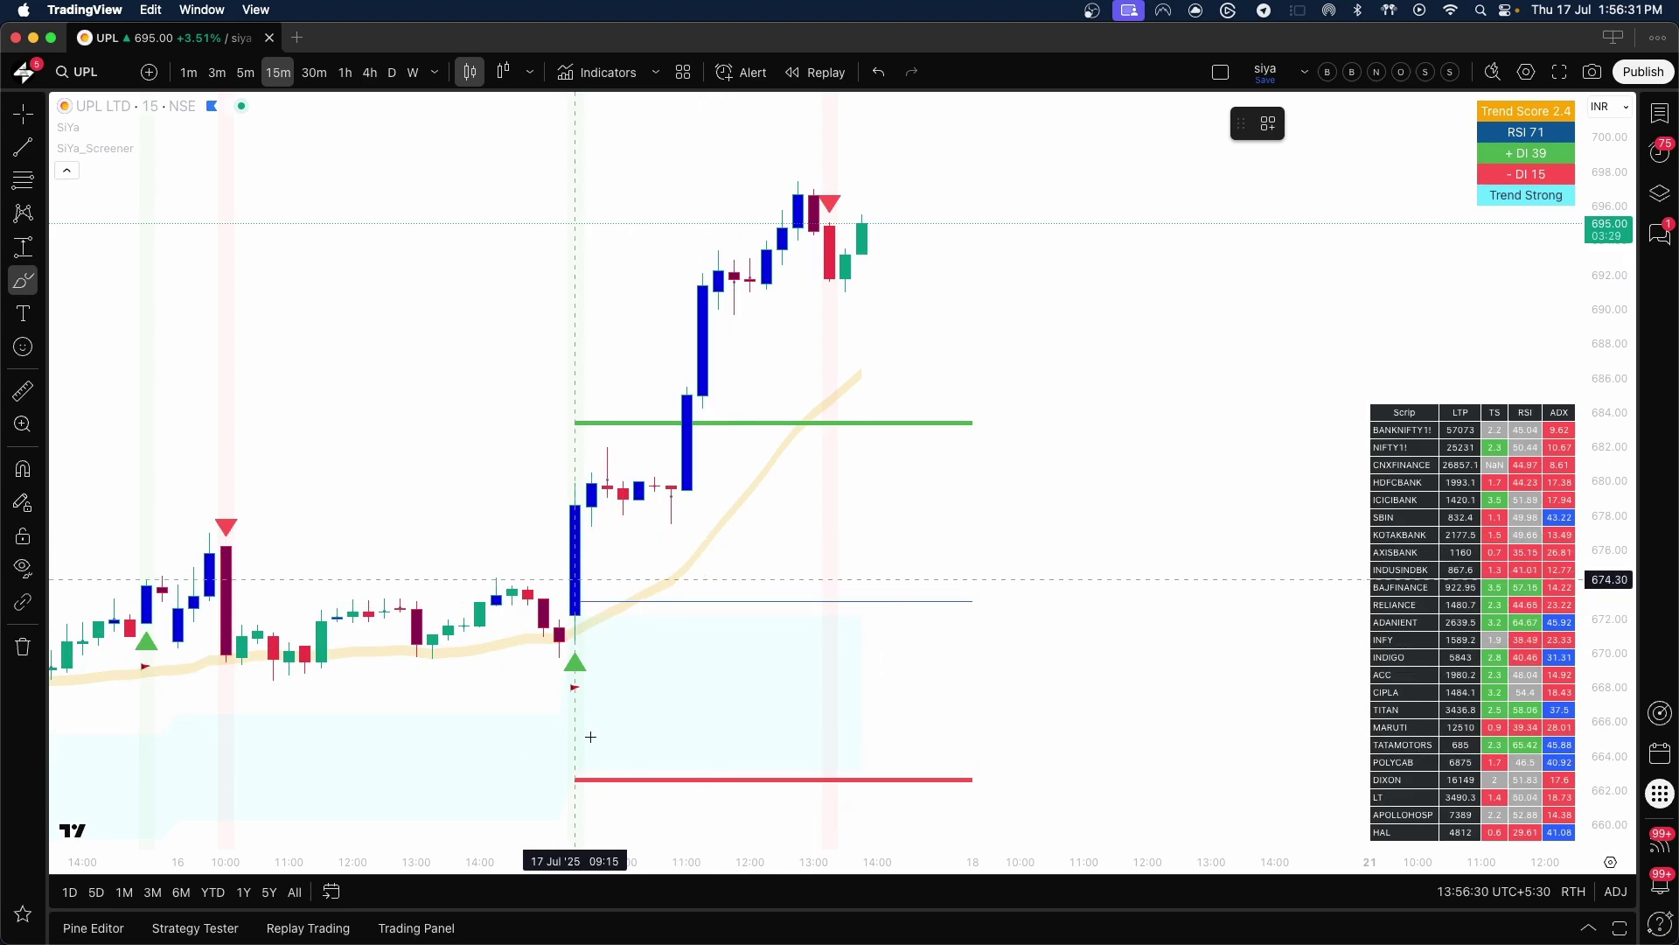
{"action": "mouse_move", "coordinate": [580, 758]}
{"action": "left_mouse_down"}
{"action": "mouse_move", "coordinate": [674, 507]}
{"action": "mouse_move", "coordinate": [749, 741]}
{"action": "left_mouse_up"}
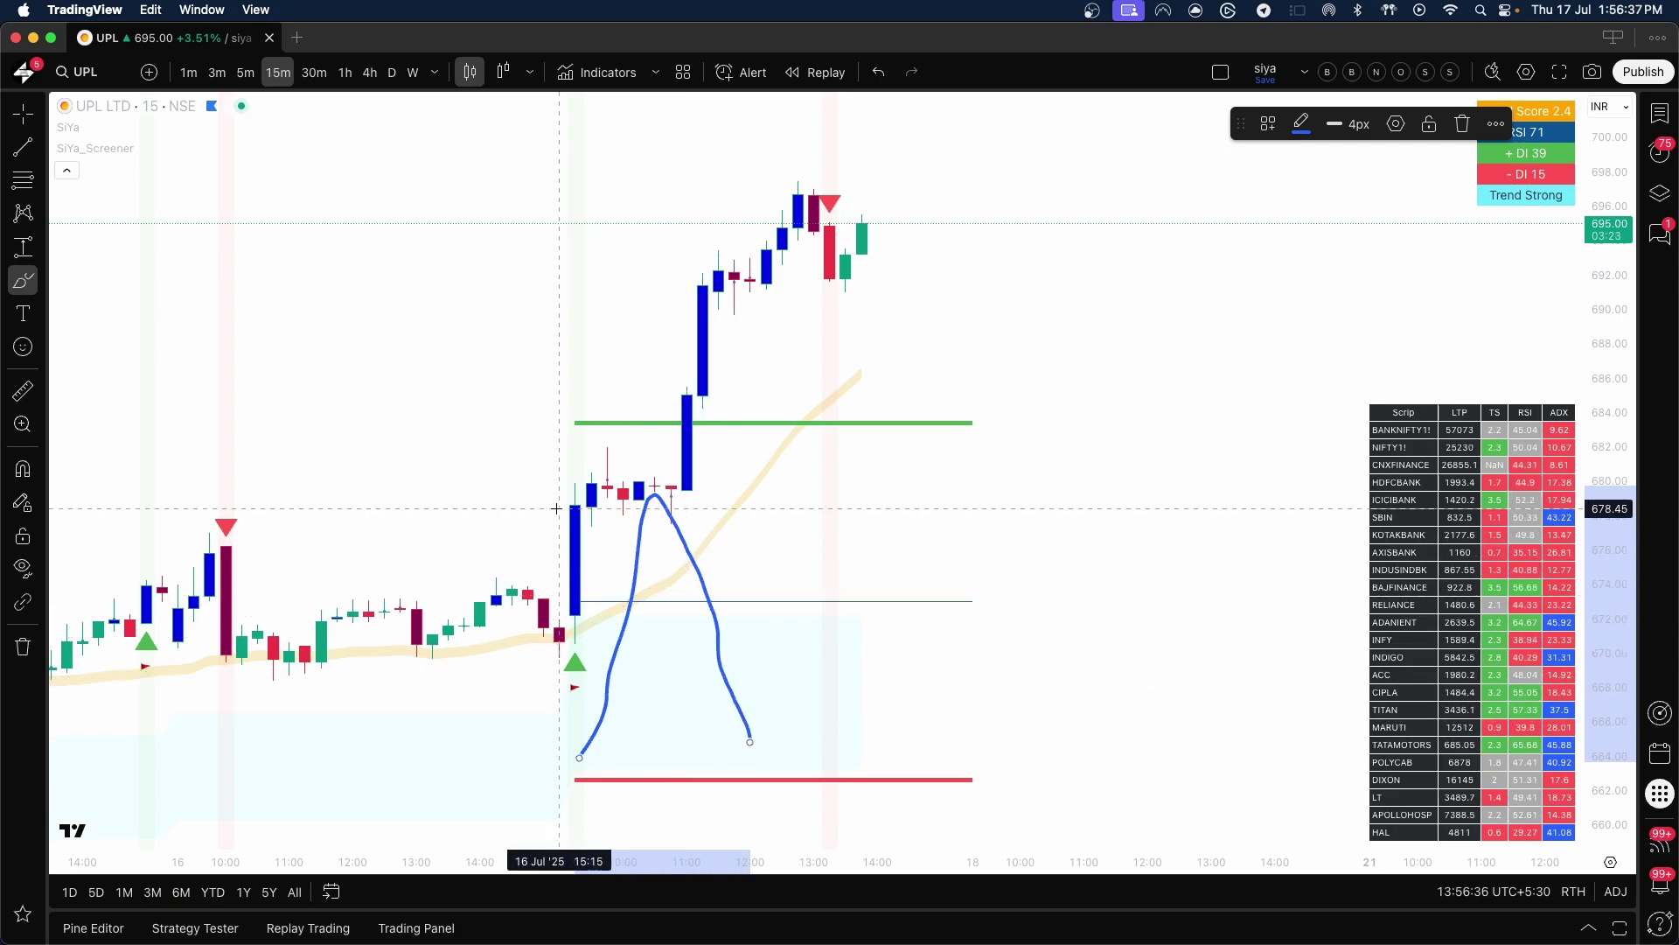
{"action": "left_click_drag", "start_coordinate": [530, 506], "coordinate": [597, 507]}
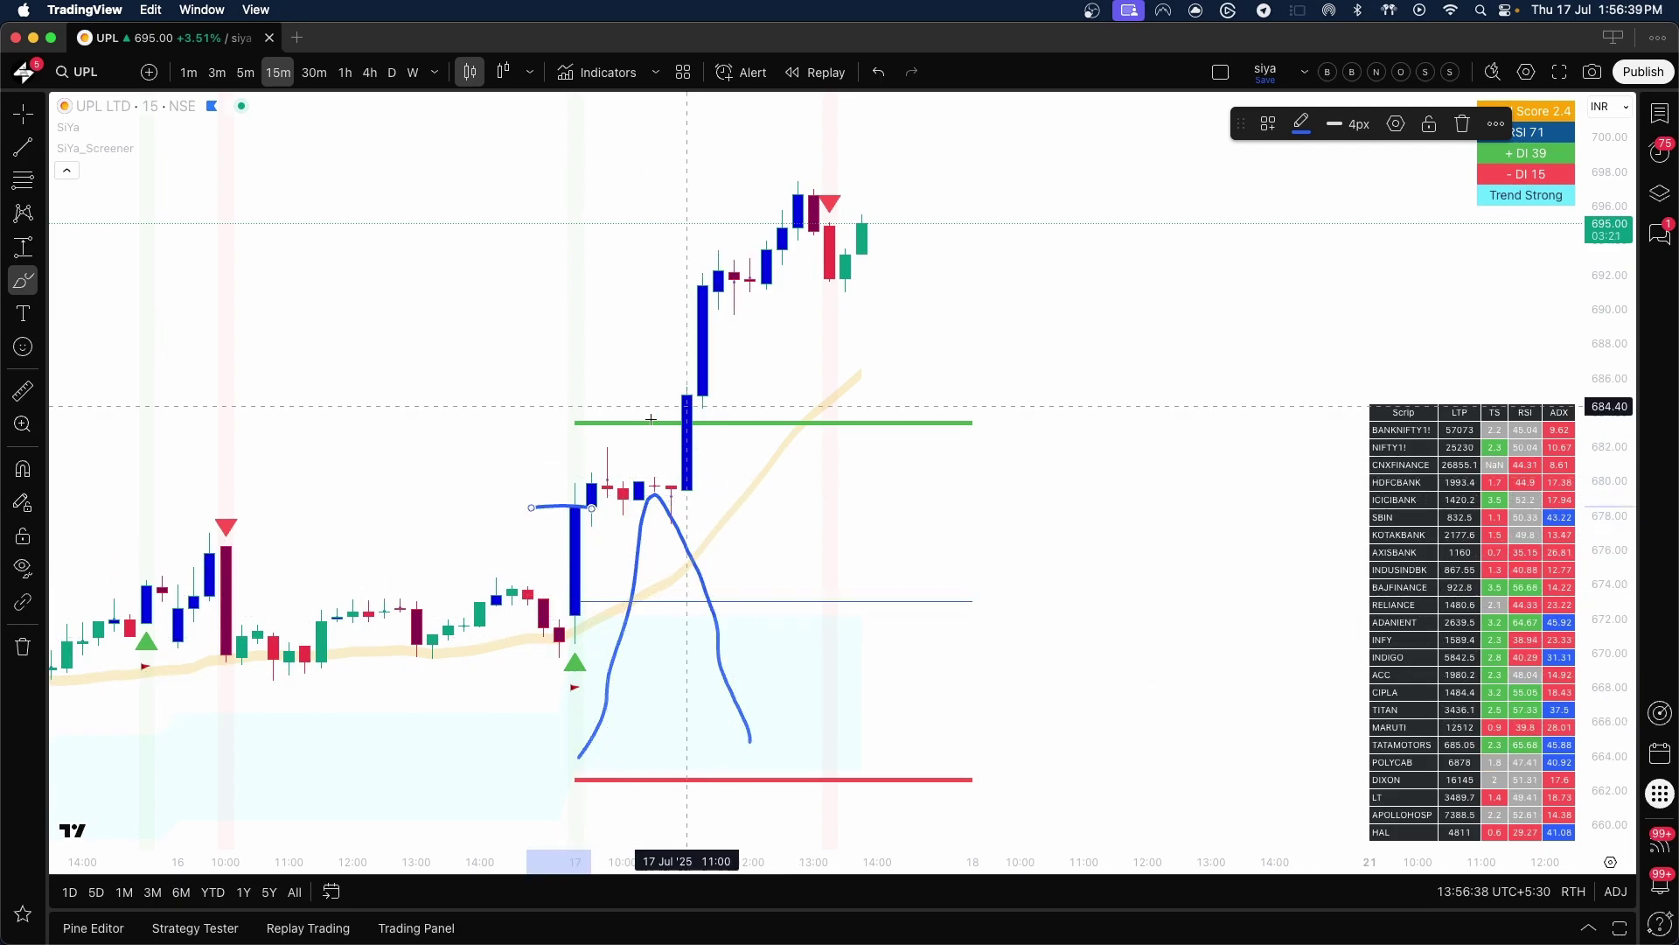
{"action": "left_click_drag", "start_coordinate": [610, 426], "coordinate": [655, 417]}
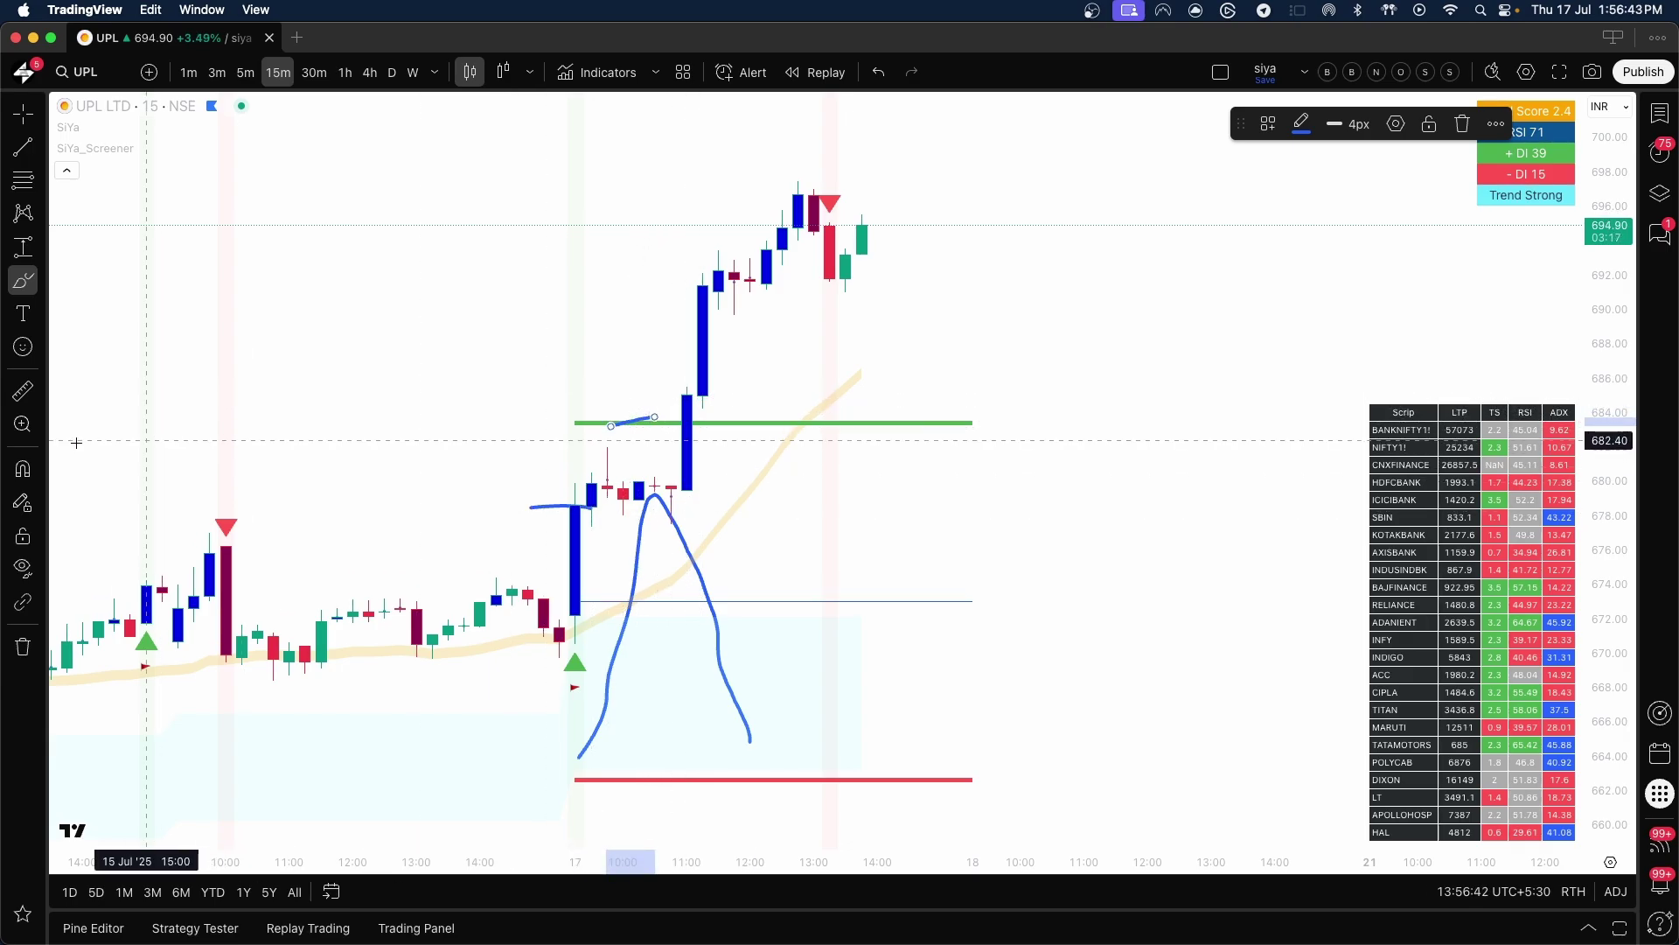
{"action": "left_click", "coordinate": [23, 646]}
{"action": "left_click", "coordinate": [96, 643]}
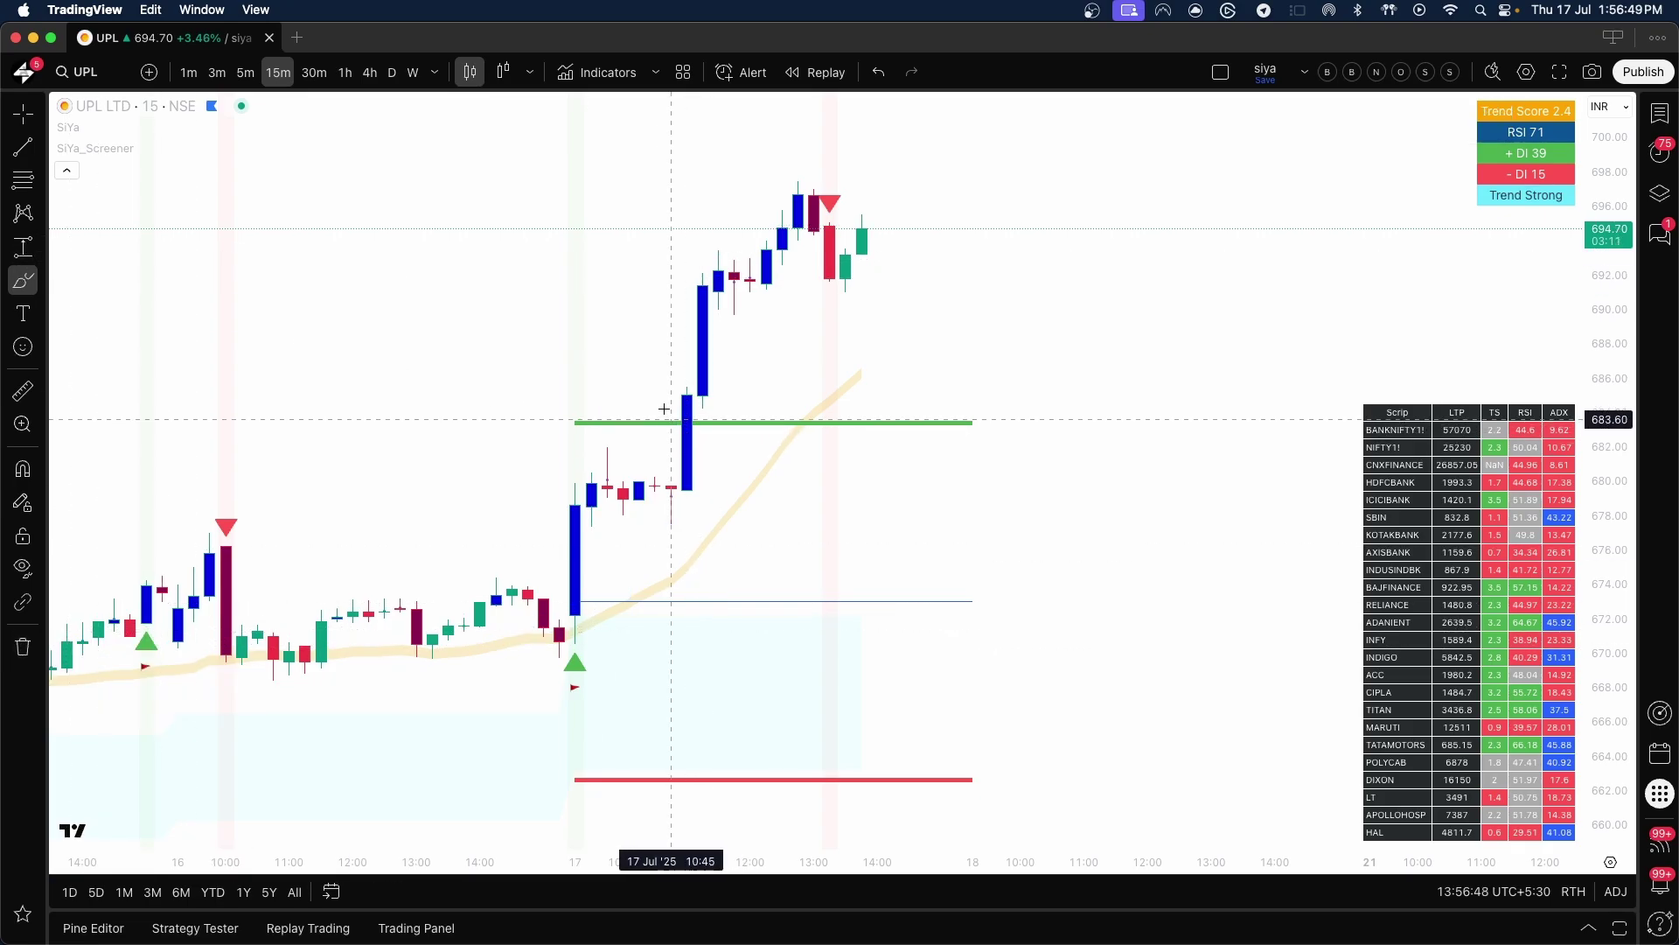
Brush a short stroke above the green level beside the breakout candles on the UPL chart and delete that stroke.
{"action": "left_click_drag", "start_coordinate": [658, 404], "coordinate": [701, 388]}
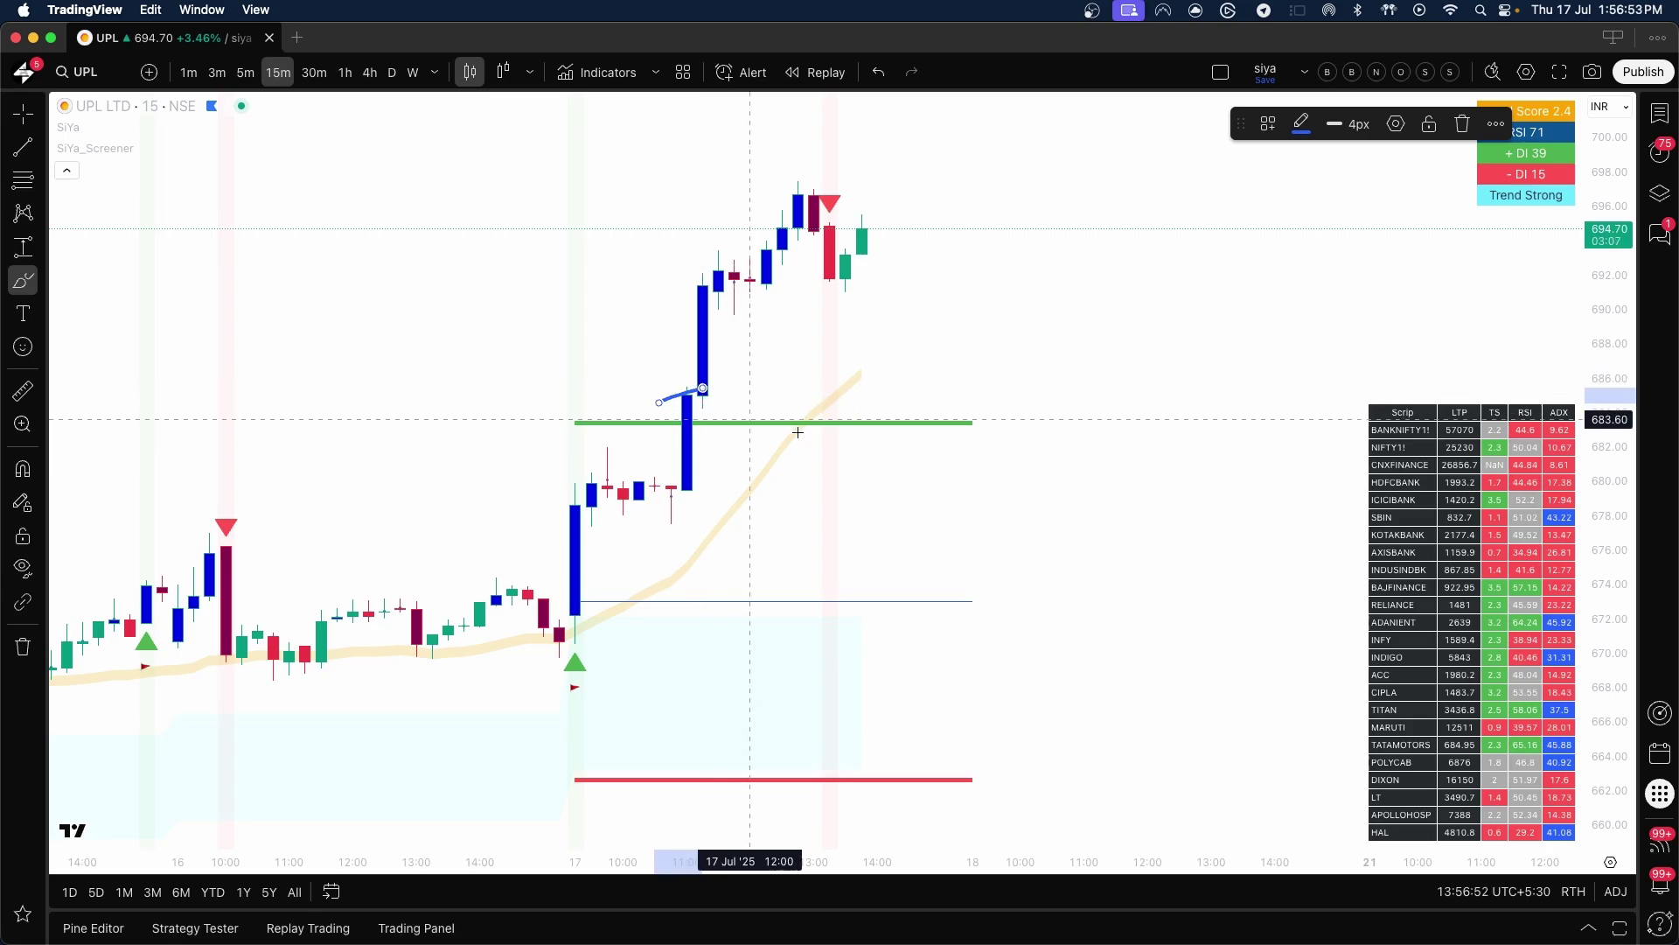
{"action": "key", "text": "BackSpace"}
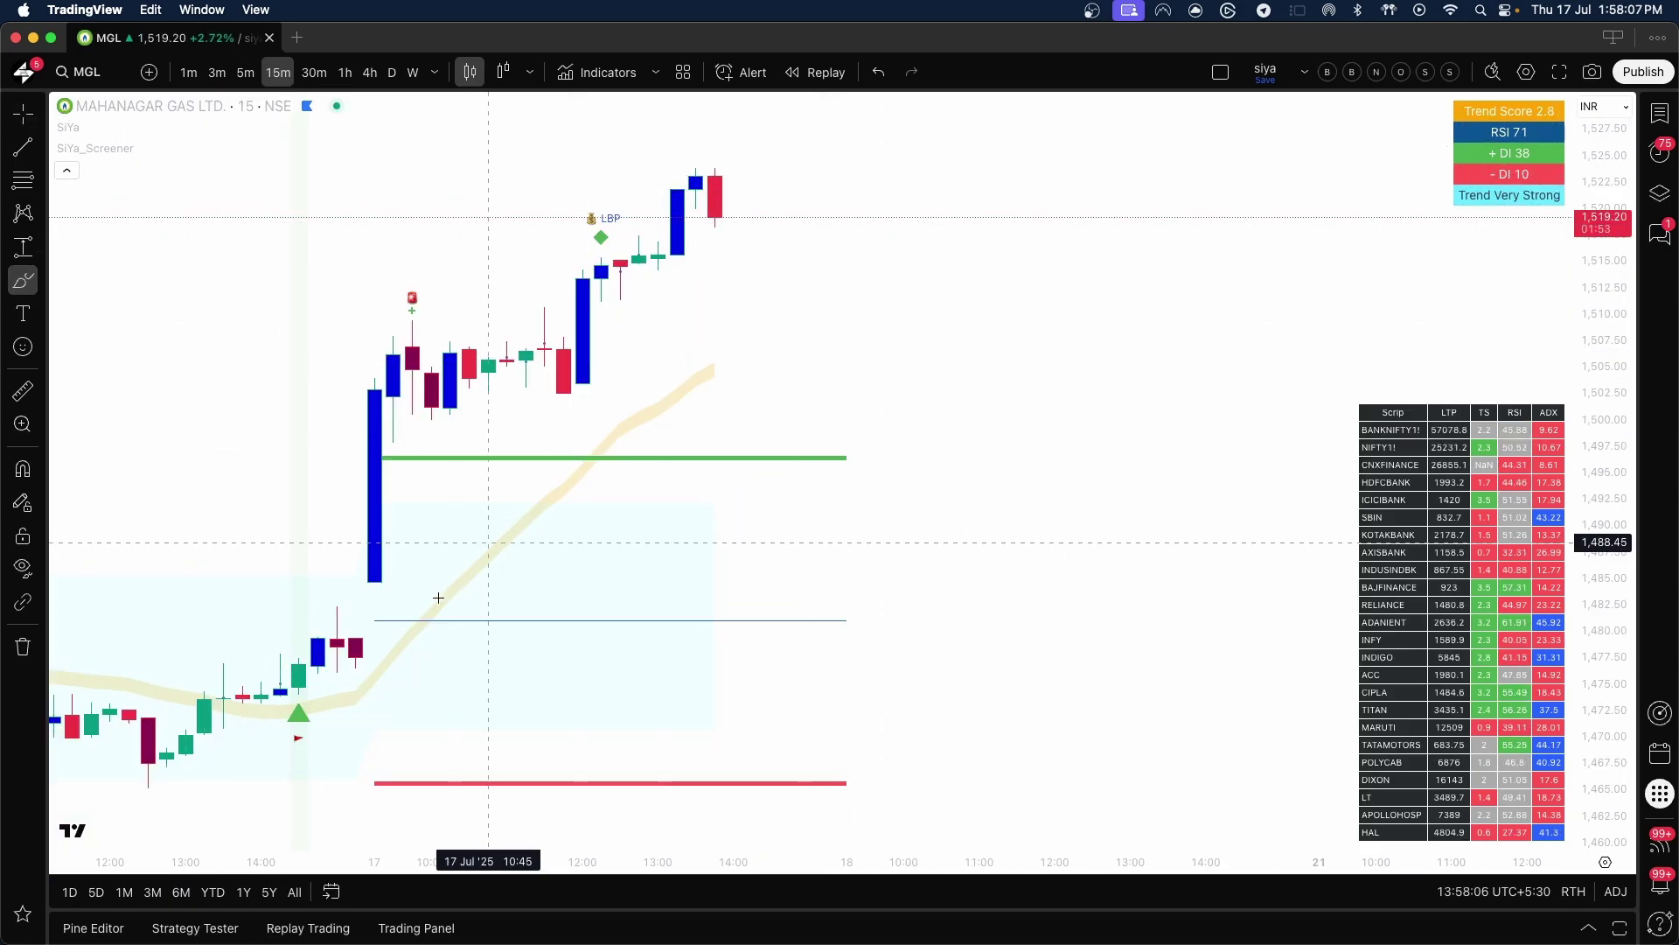
On the MGL 15-minute chart, circle the 16 July green triangle and brush short strokes near the opening 17 July candles and inside the circle.
{"action": "mouse_move", "coordinate": [297, 632]}
{"action": "left_mouse_down"}
{"action": "mouse_move", "coordinate": [317, 631]}
{"action": "mouse_move", "coordinate": [243, 699]}
{"action": "mouse_move", "coordinate": [374, 678]}
{"action": "mouse_move", "coordinate": [337, 627]}
{"action": "left_mouse_up"}
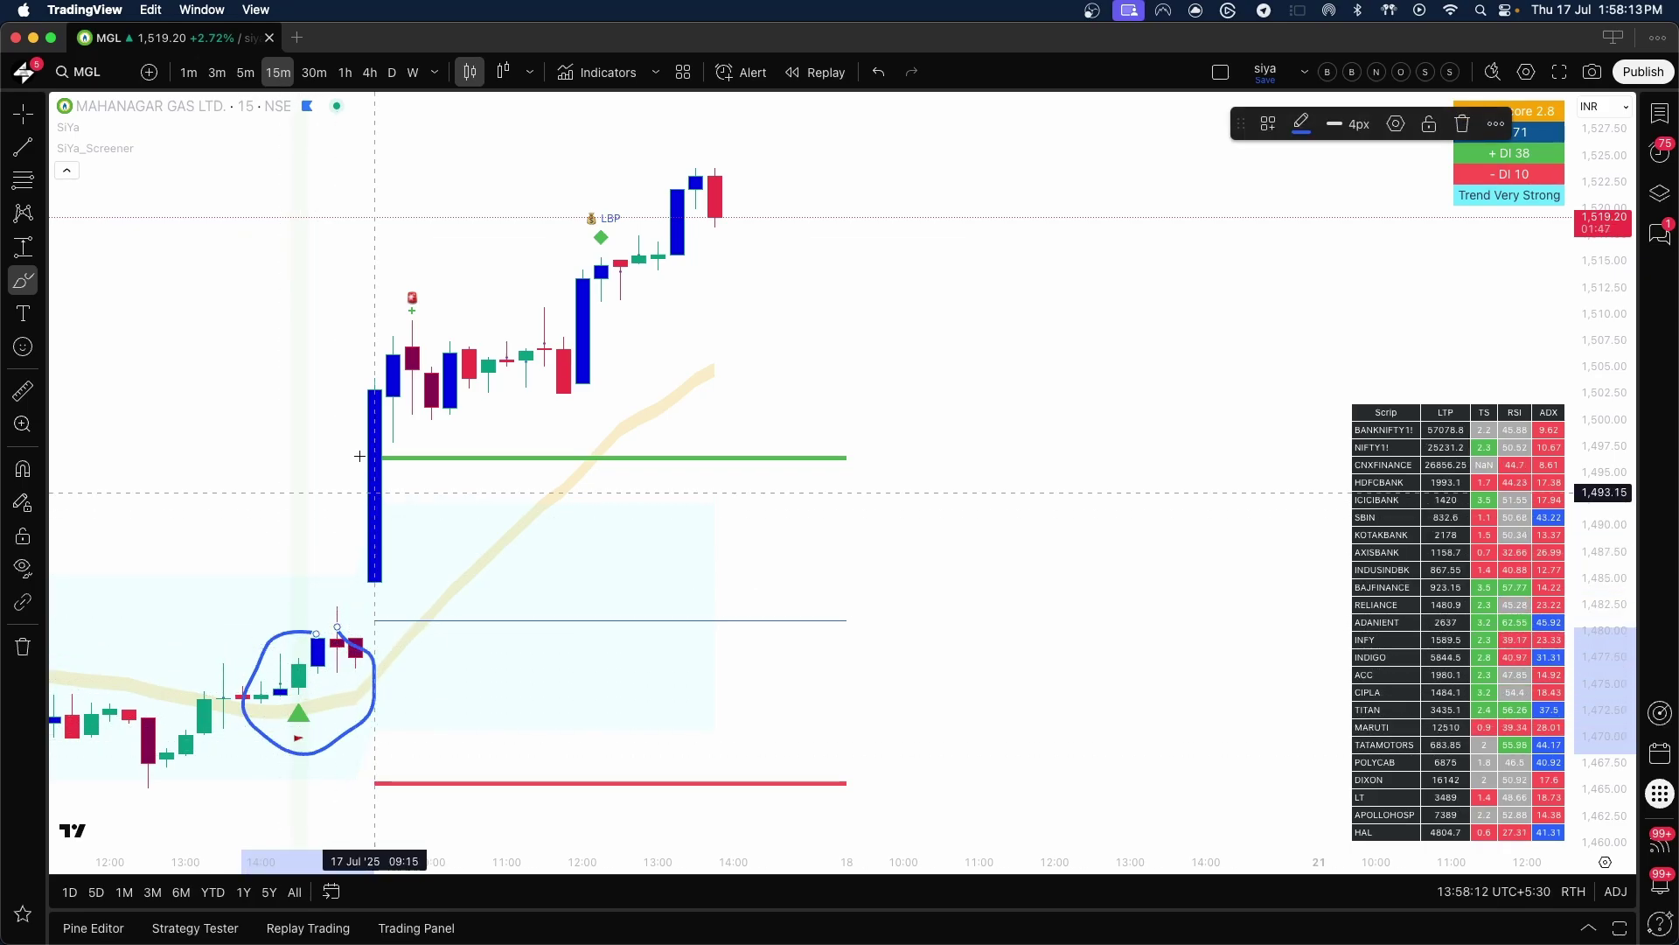
{"action": "left_click_drag", "start_coordinate": [344, 411], "coordinate": [413, 372]}
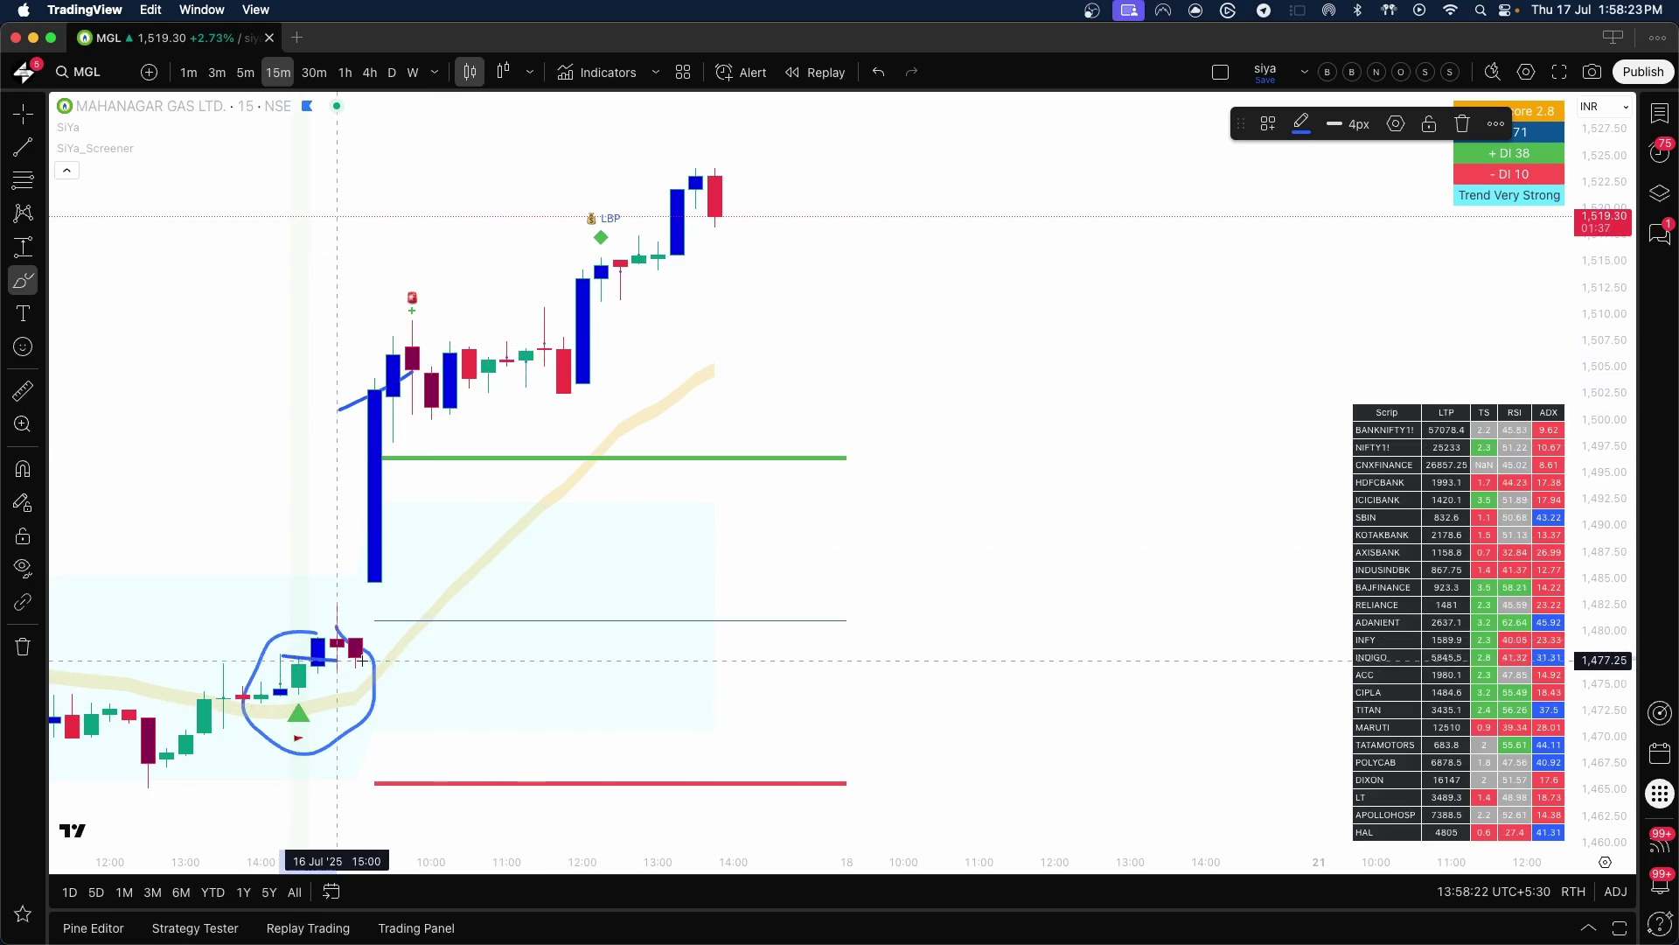
{"action": "left_click_drag", "start_coordinate": [356, 660], "coordinate": [283, 656]}
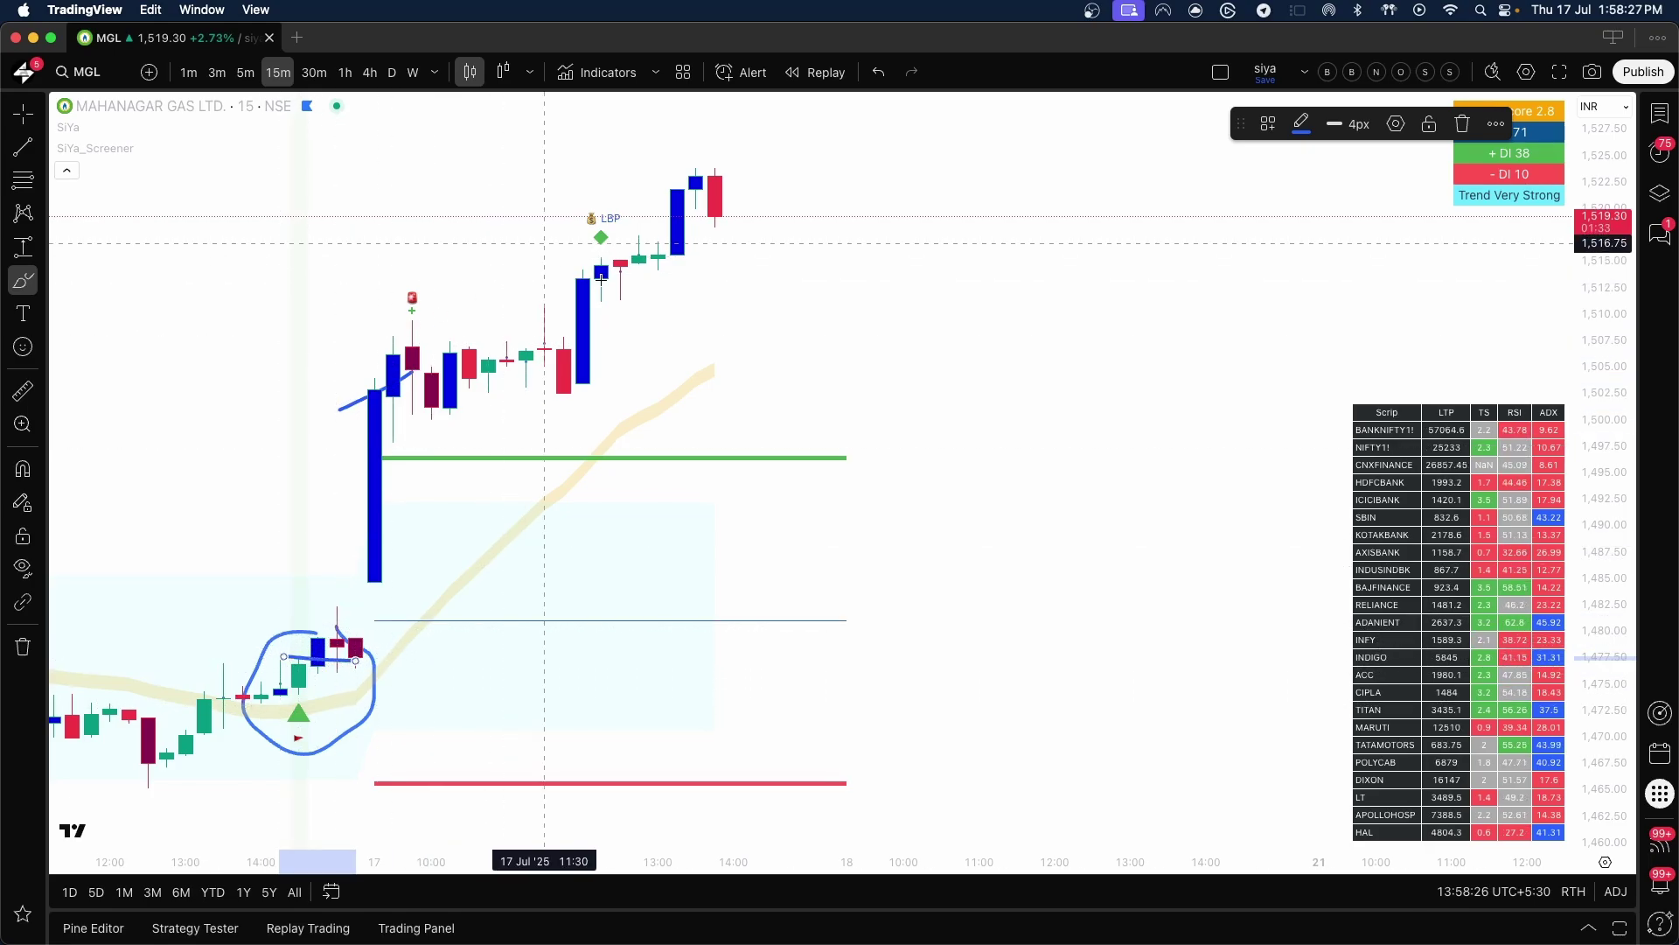
Brush a short stroke just under the LBP marker's green diamond on MGL and clear all drawings.
{"action": "left_click_drag", "start_coordinate": [586, 256], "coordinate": [621, 254]}
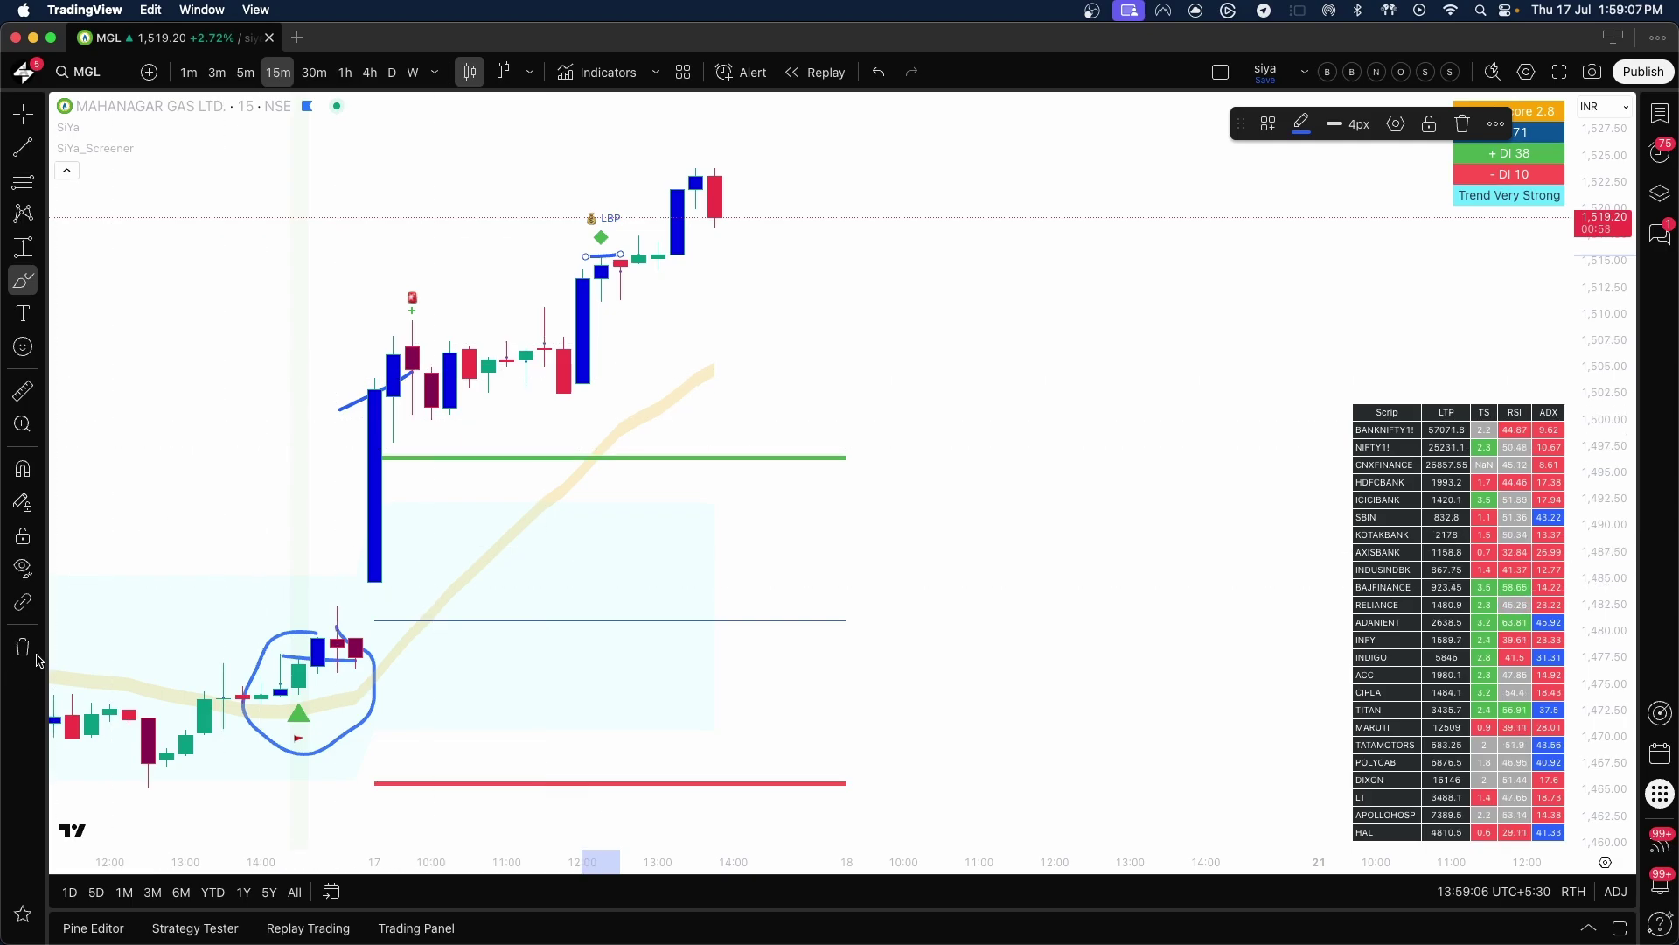
{"action": "left_click", "coordinate": [22, 646]}
{"action": "left_click", "coordinate": [96, 646]}
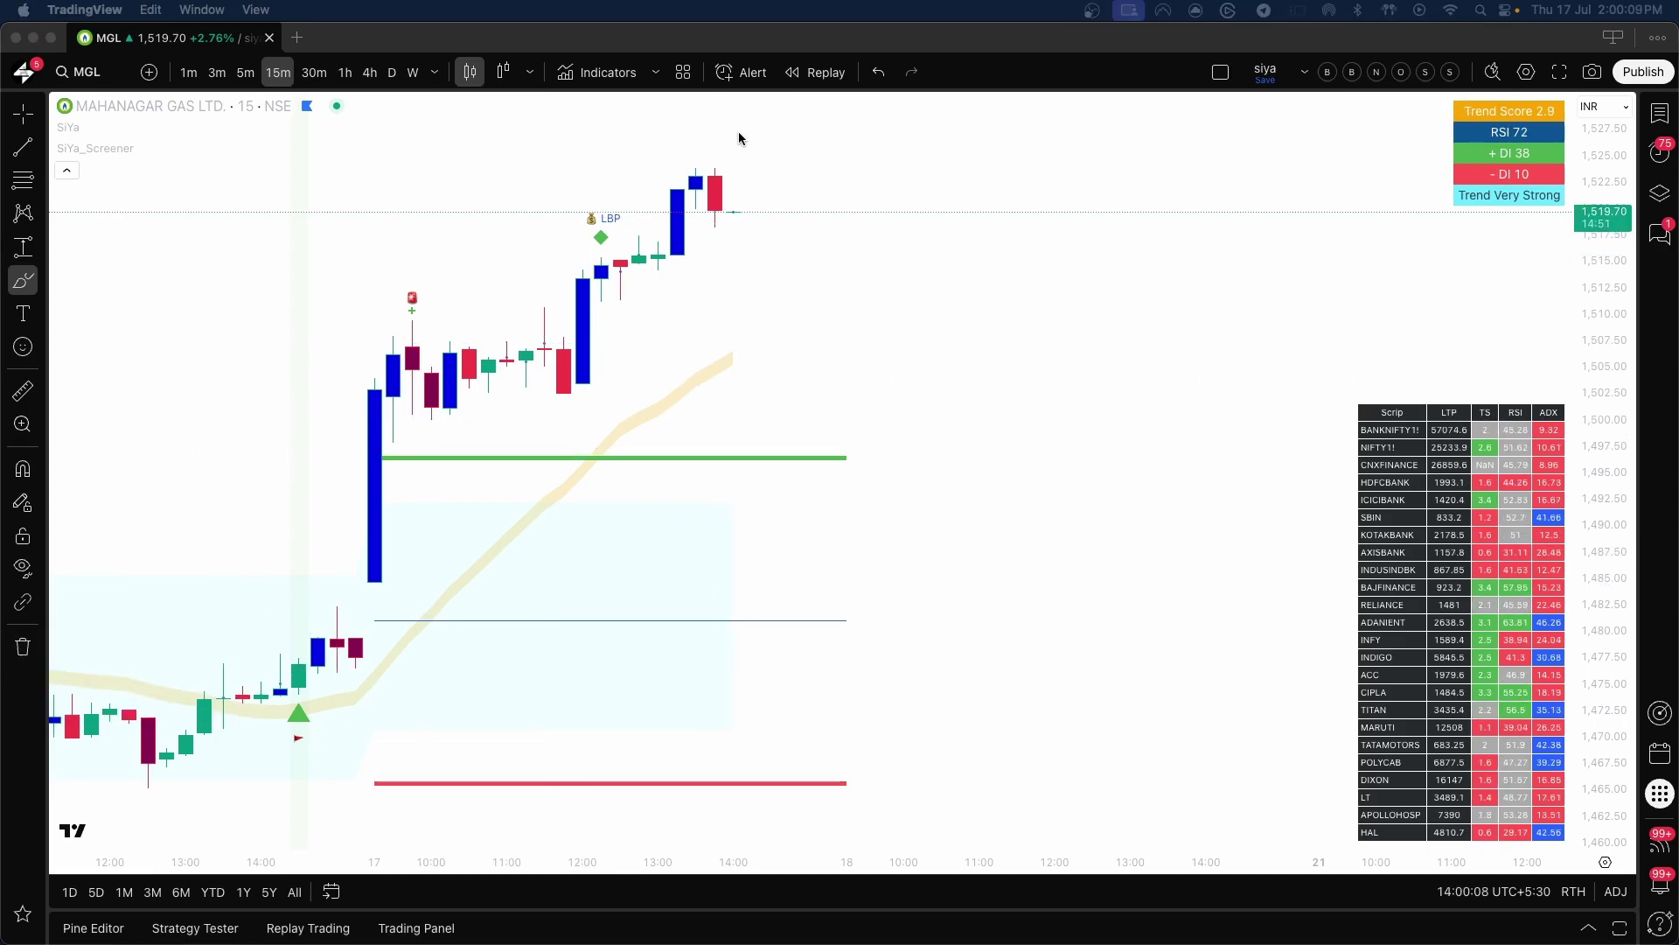
Start an alert on MGL with SiYa (top, right) as the condition and 1.Long Scalp as its signal.
{"action": "left_click", "coordinate": [937, 31]}
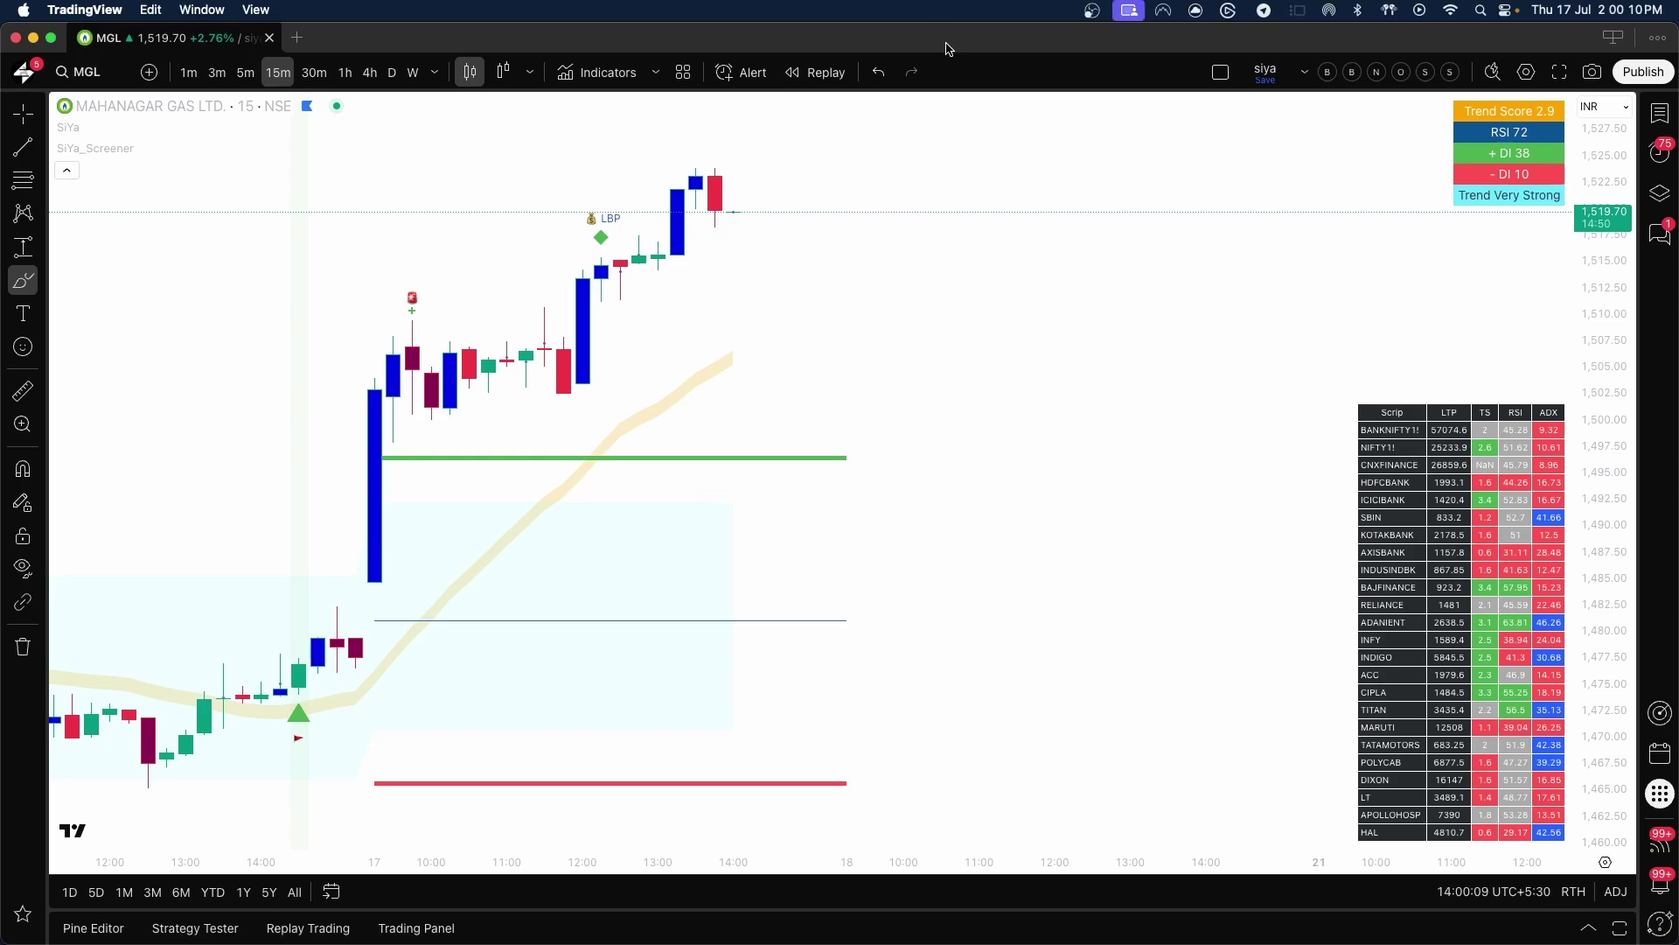
{"action": "left_click", "coordinate": [752, 73]}
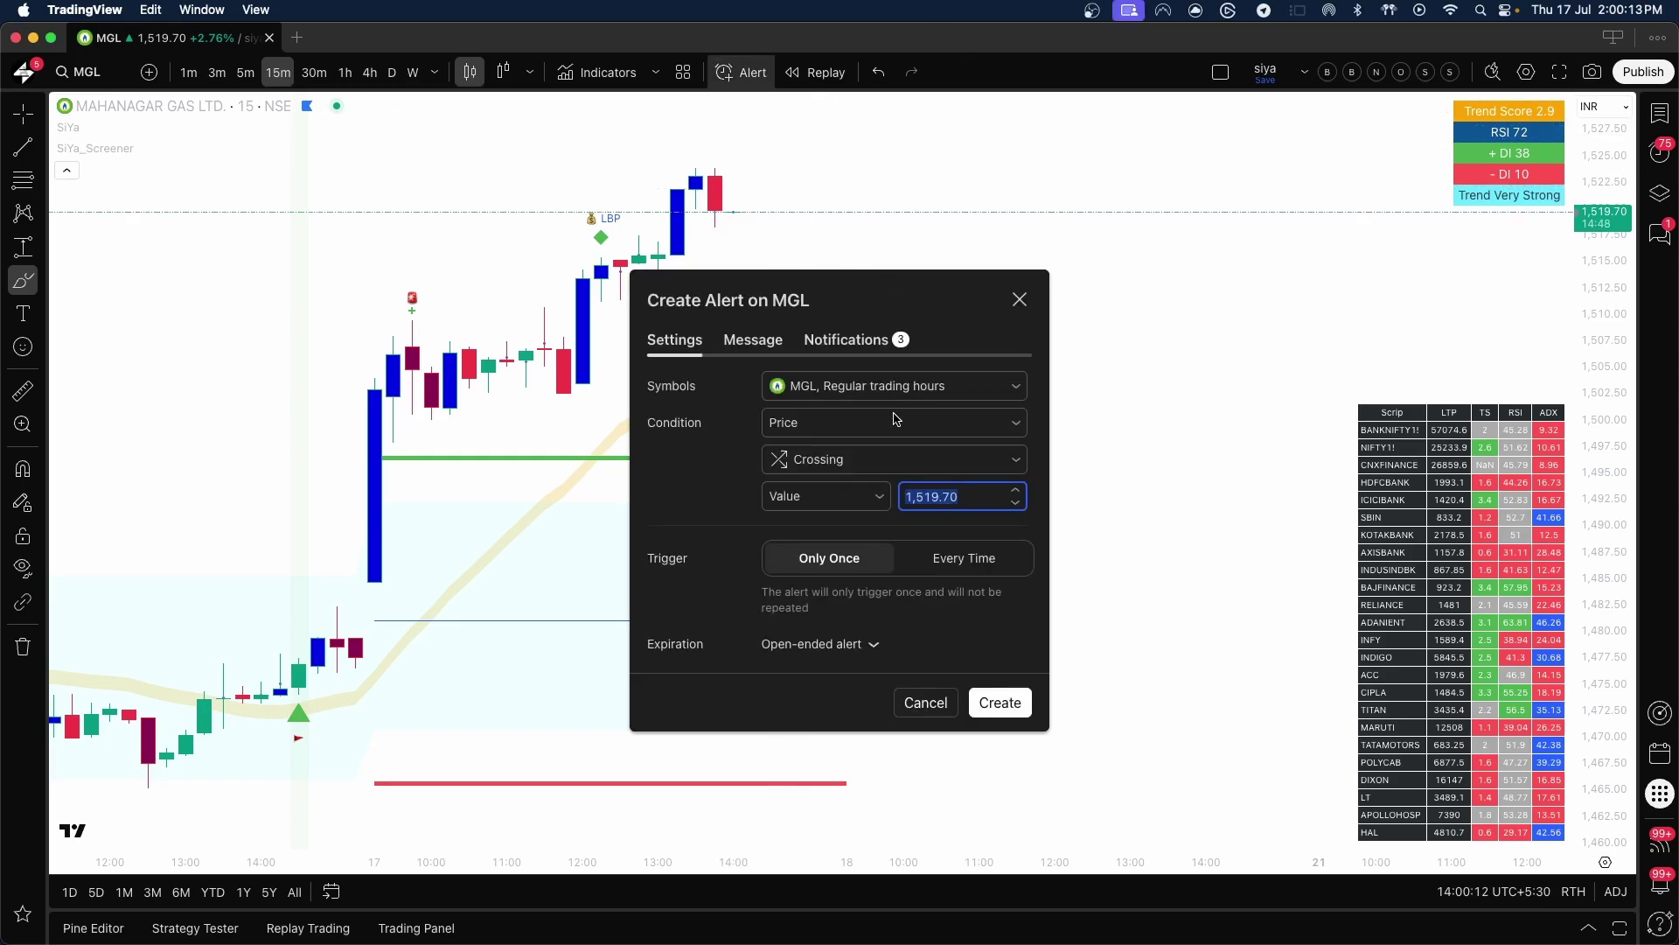
{"action": "left_click", "coordinate": [872, 443]}
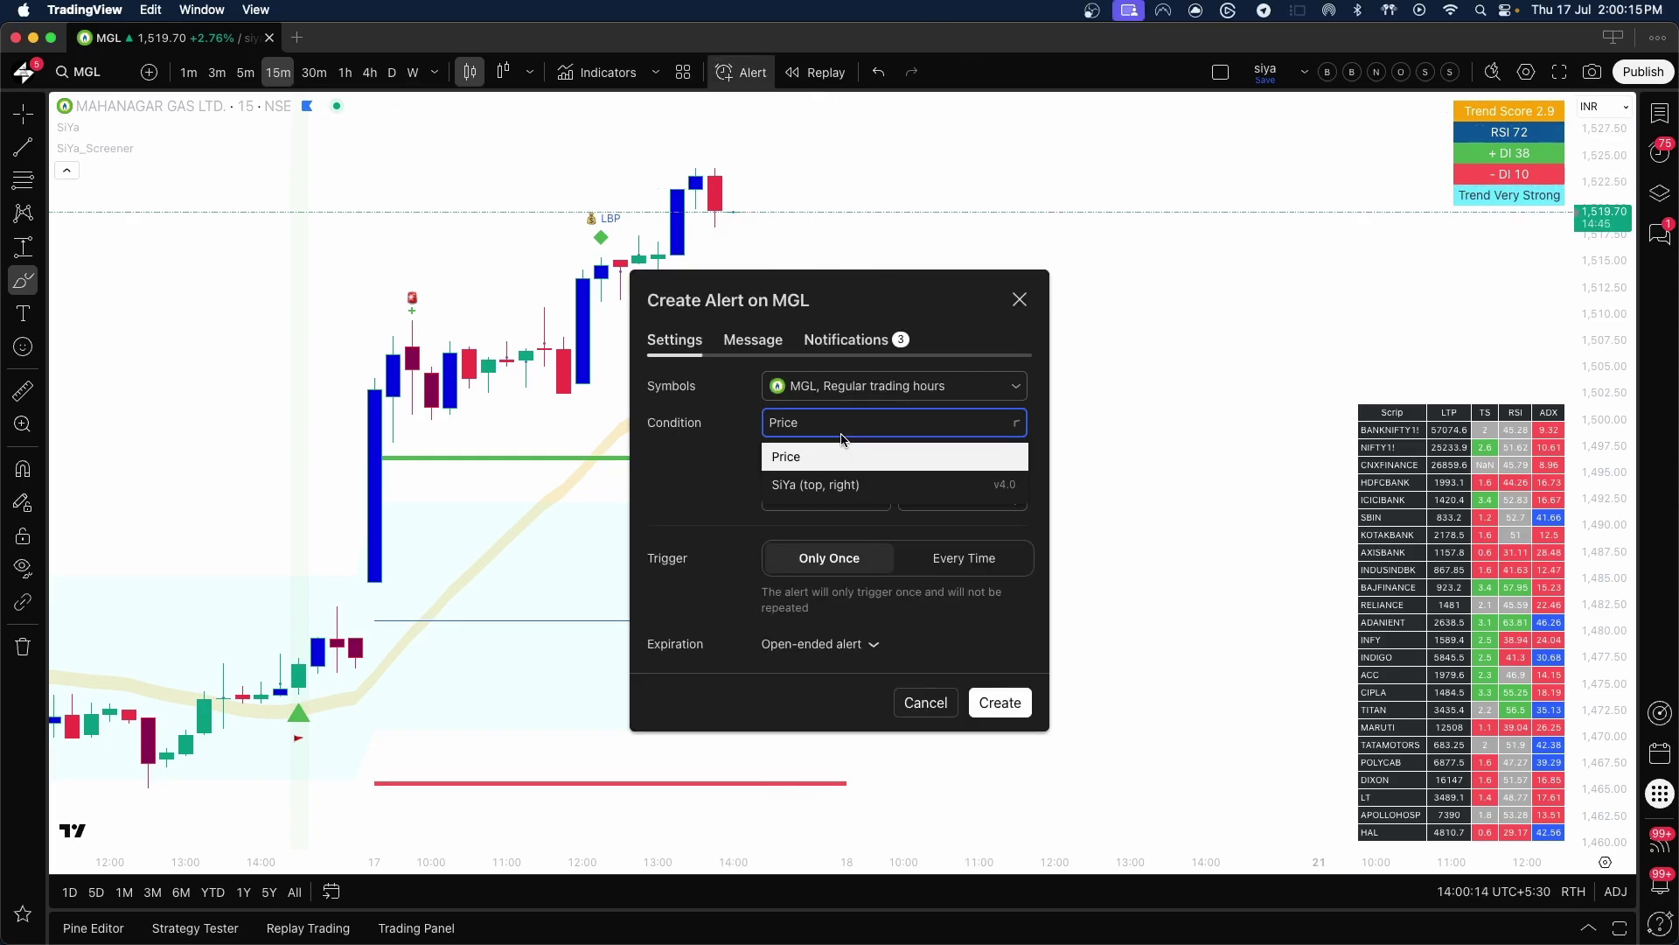
{"action": "left_click", "coordinate": [824, 481]}
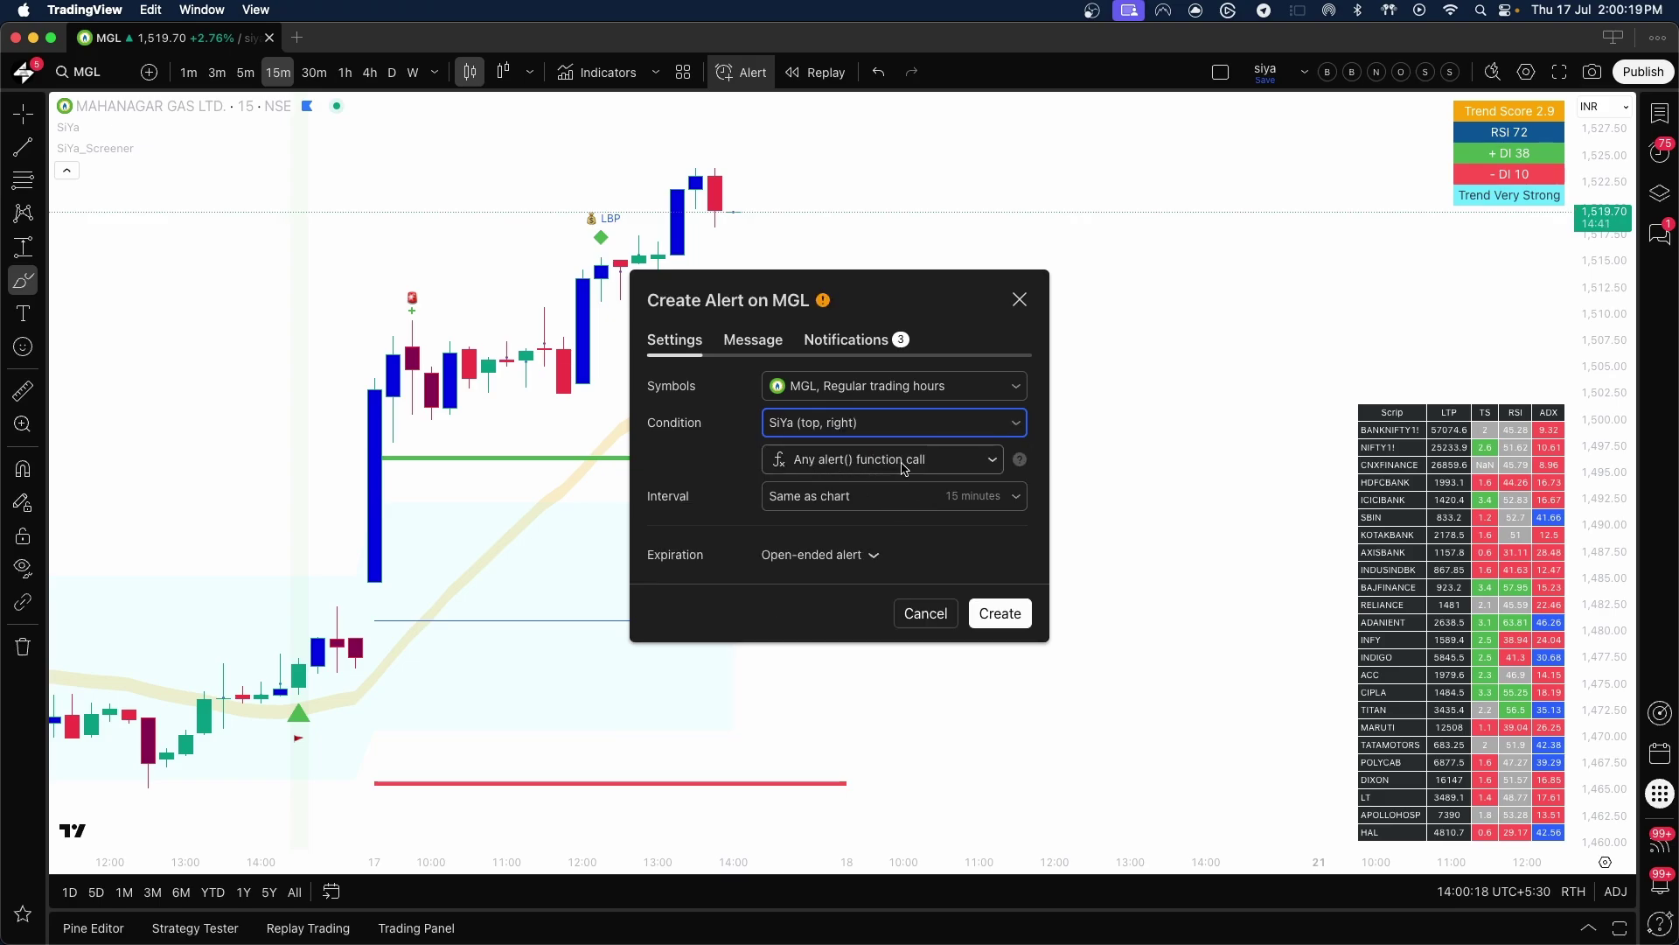
{"action": "left_click_drag", "start_coordinate": [886, 293], "coordinate": [1078, 196]}
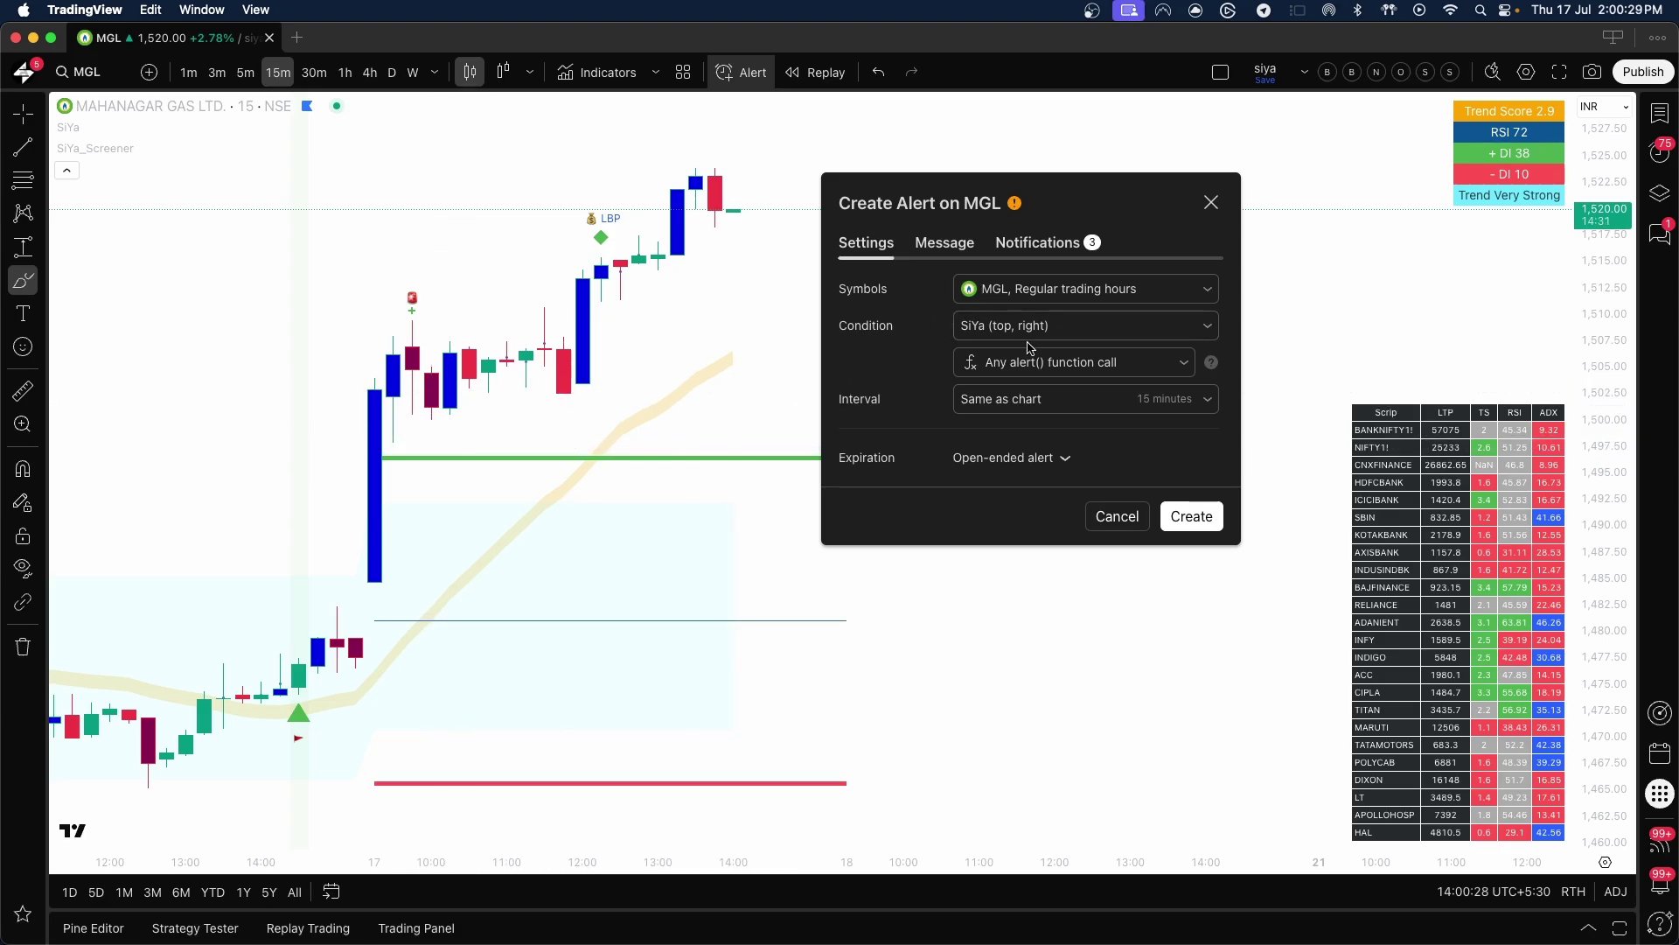
{"action": "left_click", "coordinate": [1067, 371]}
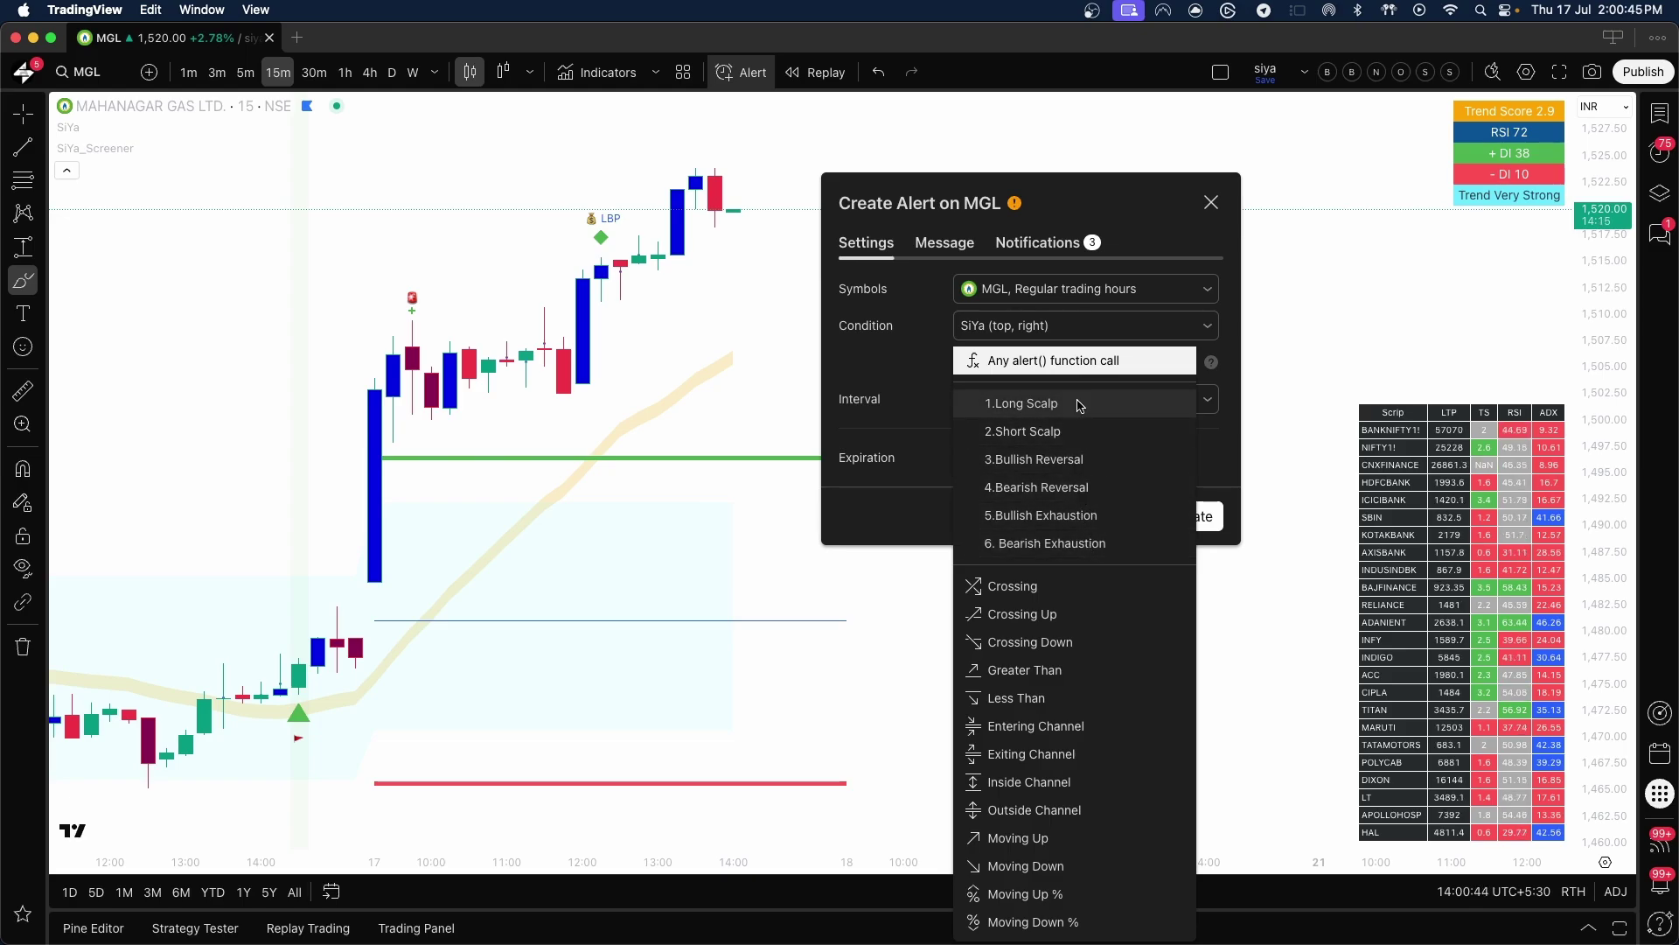
{"action": "left_click", "coordinate": [1080, 404]}
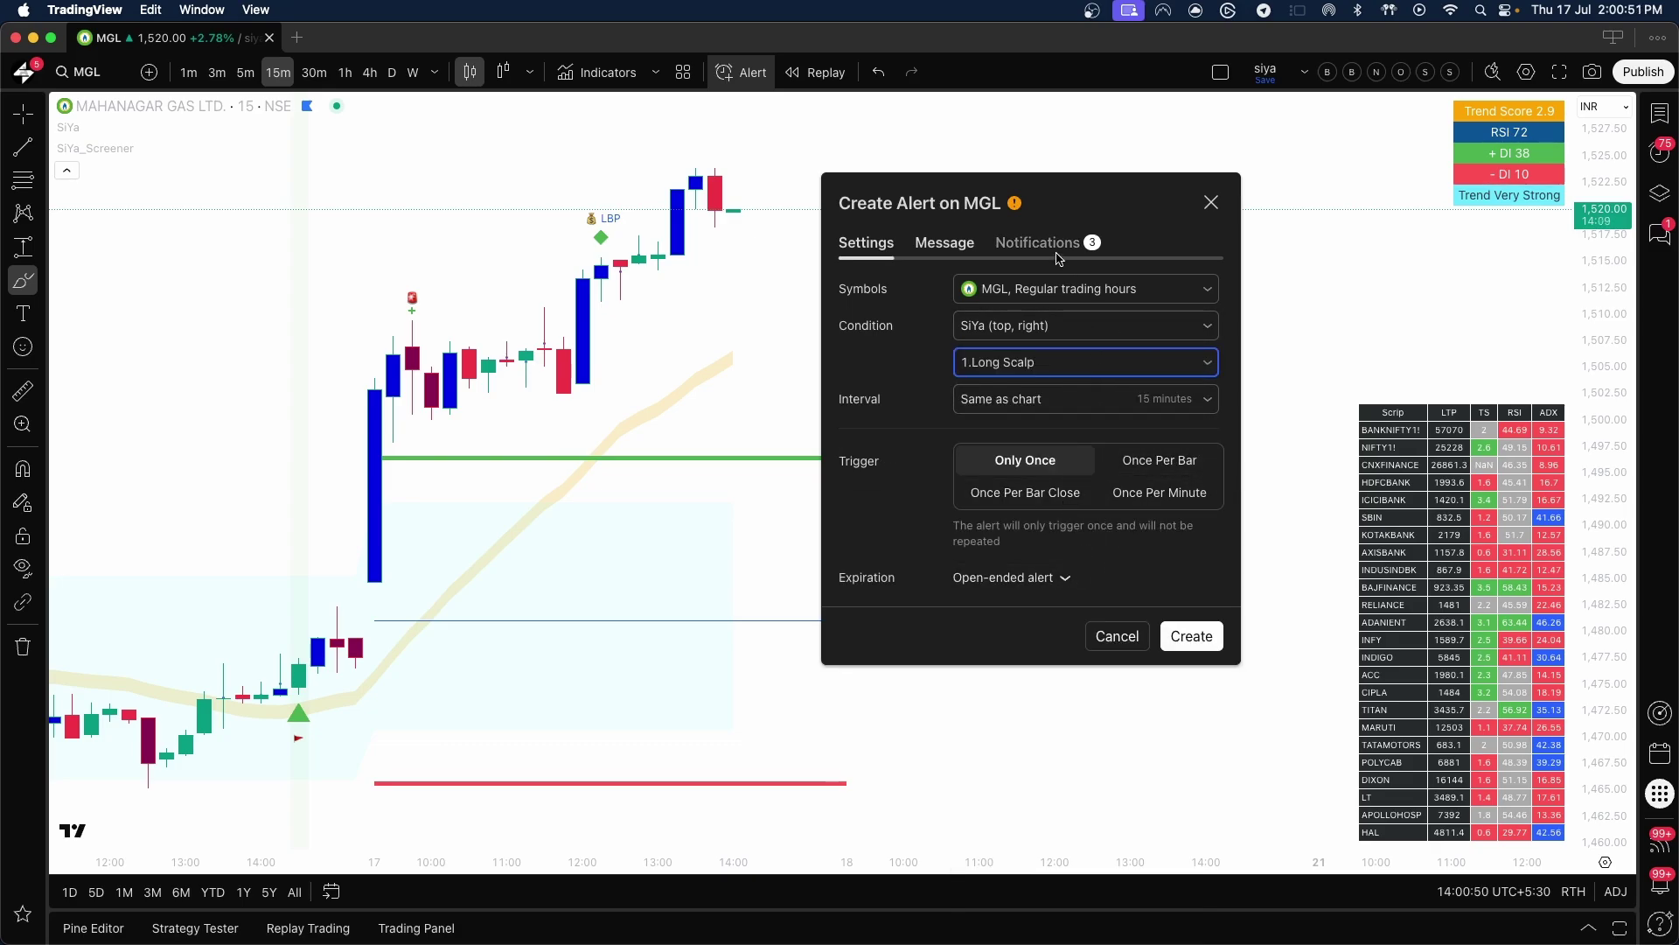
Review the Long Scalp alert's message text and its notification settings.
{"action": "left_click", "coordinate": [949, 244]}
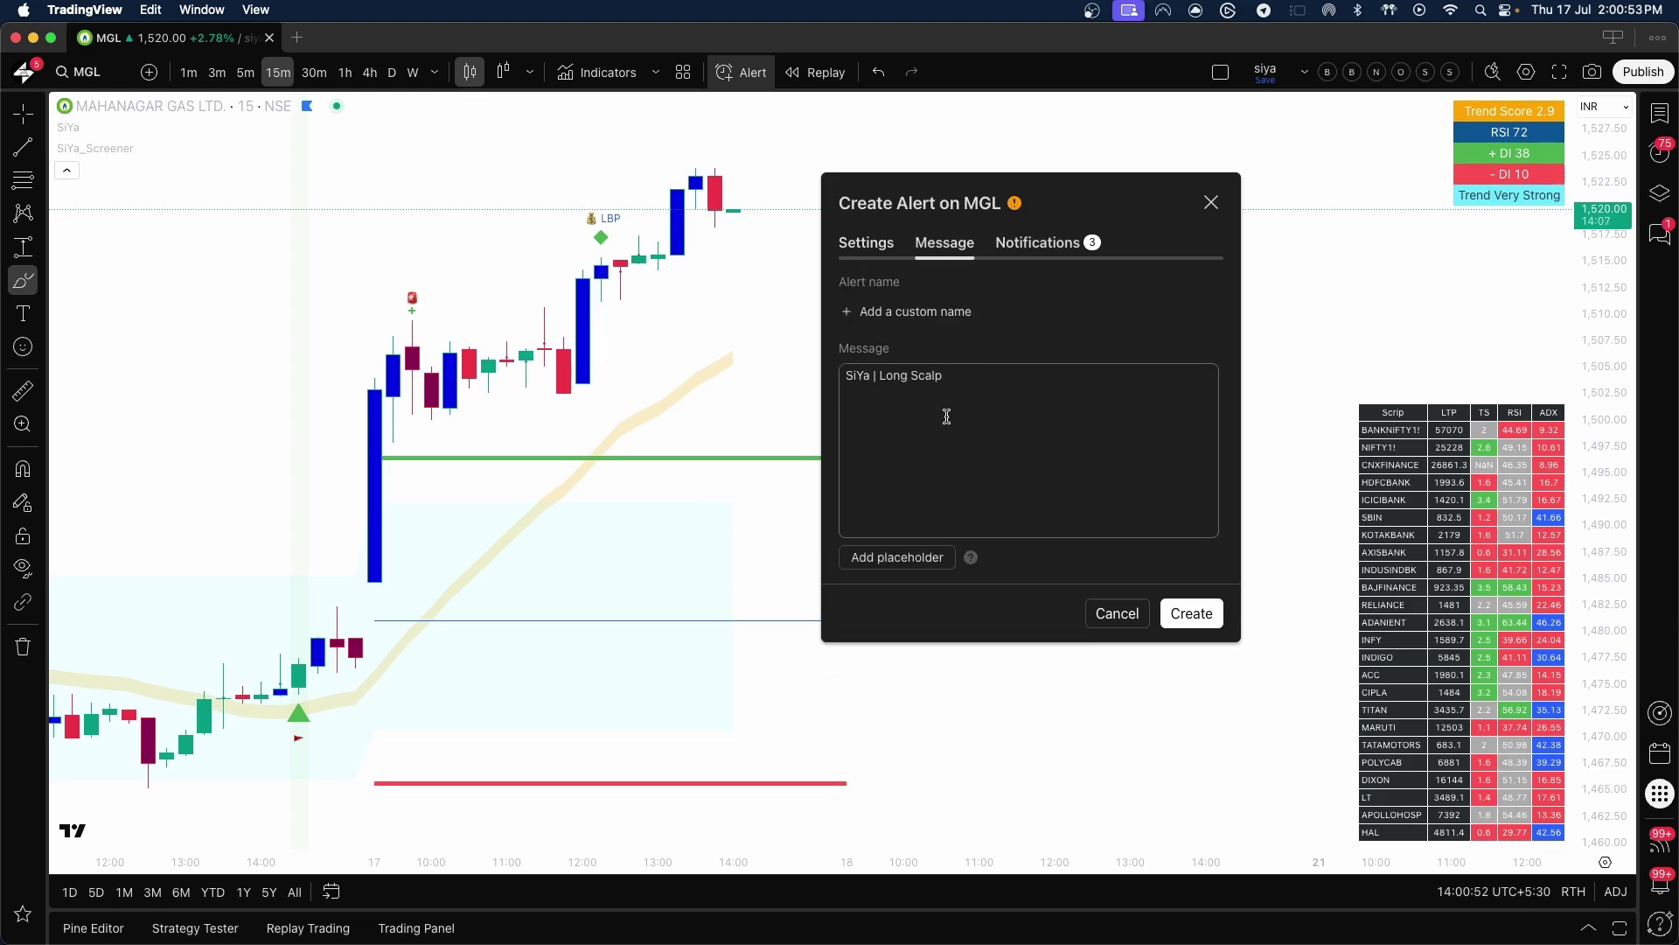
{"action": "left_click", "coordinate": [1039, 395]}
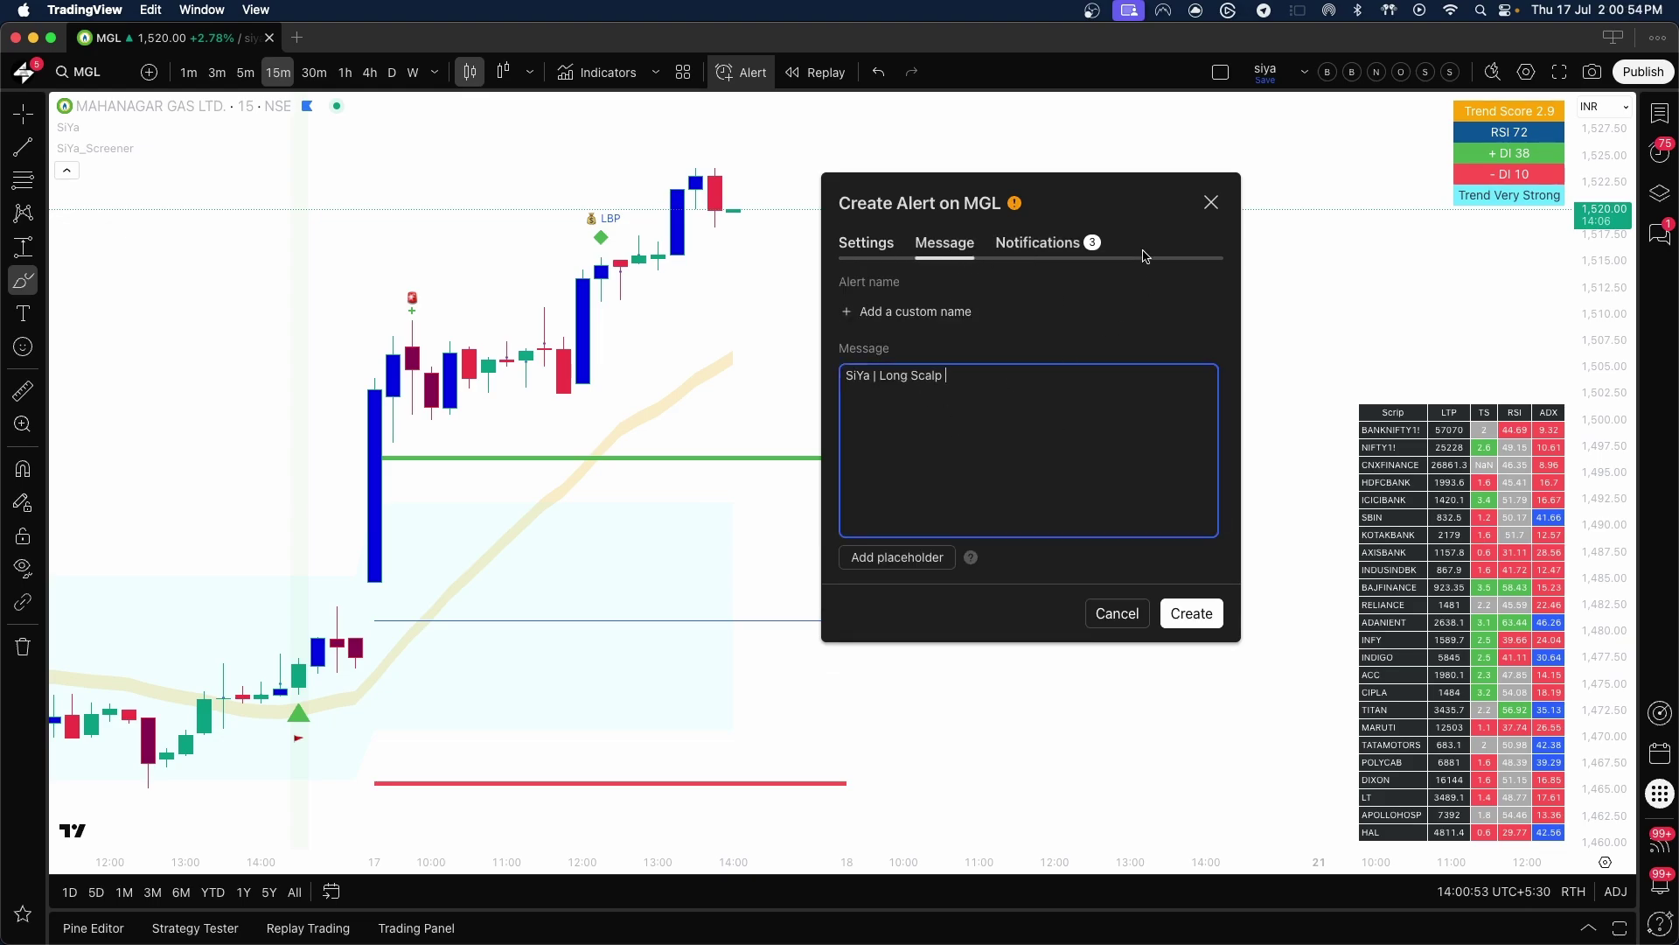
{"action": "left_click", "coordinate": [1055, 253]}
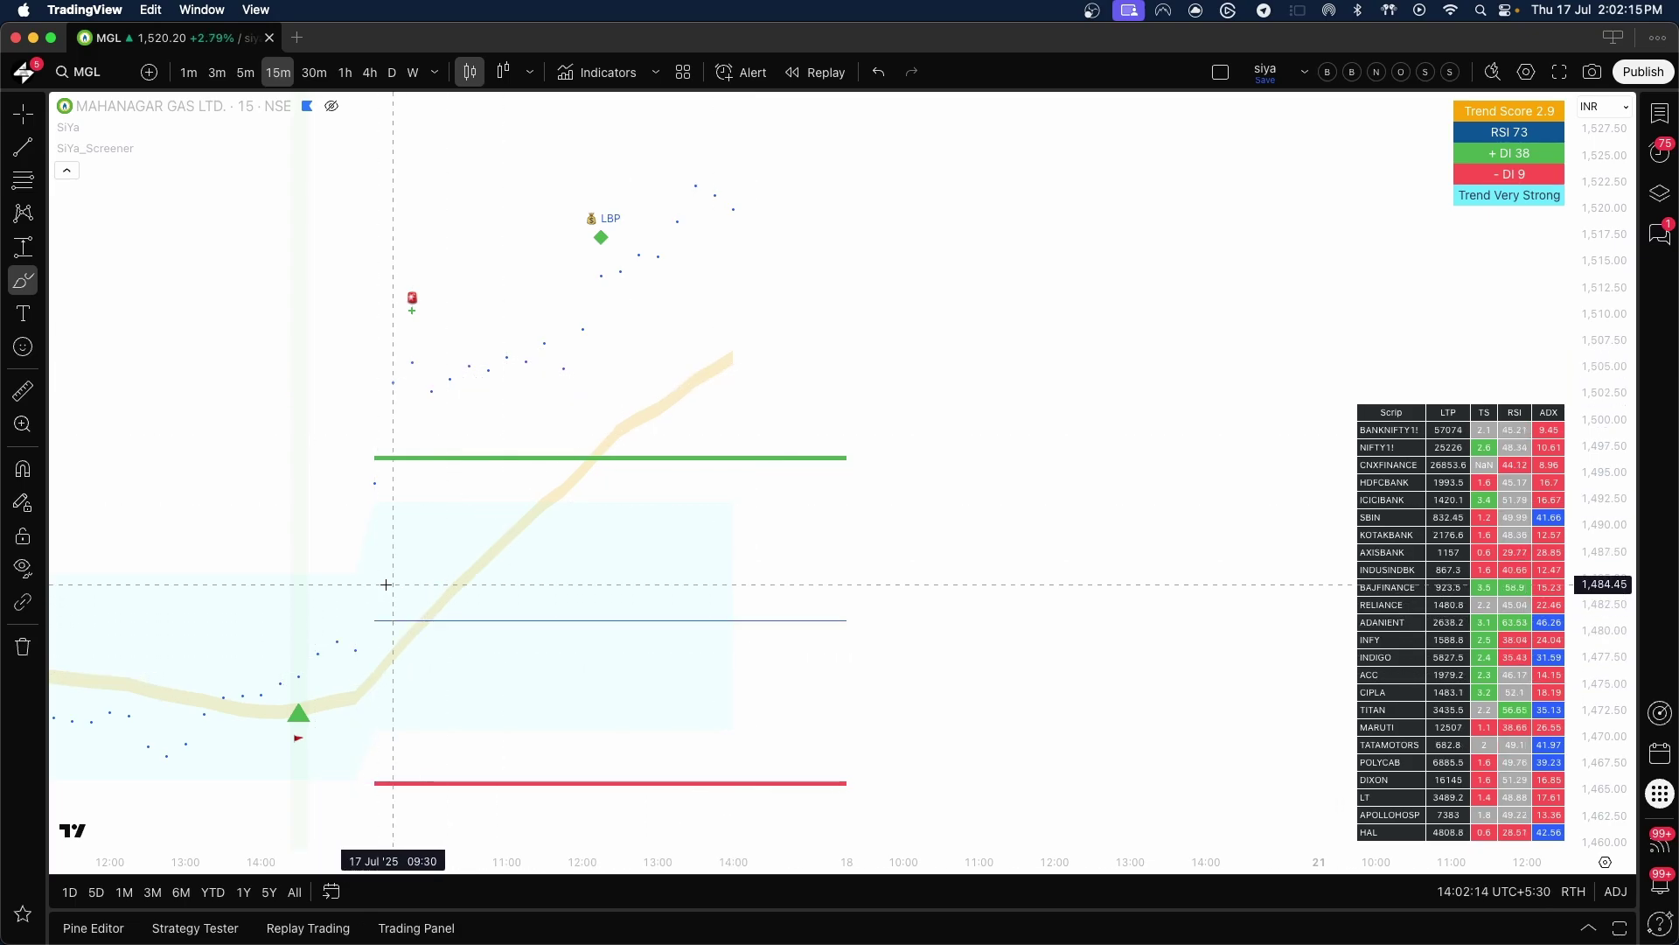
On the MGL chart with candles hidden, brush a hooked stroke above the thin blue level and another stroke below the green level.
{"action": "mouse_move", "coordinate": [469, 575]}
{"action": "left_mouse_down"}
{"action": "mouse_move", "coordinate": [469, 614]}
{"action": "mouse_move", "coordinate": [467, 535]}
{"action": "mouse_move", "coordinate": [449, 539]}
{"action": "left_mouse_up"}
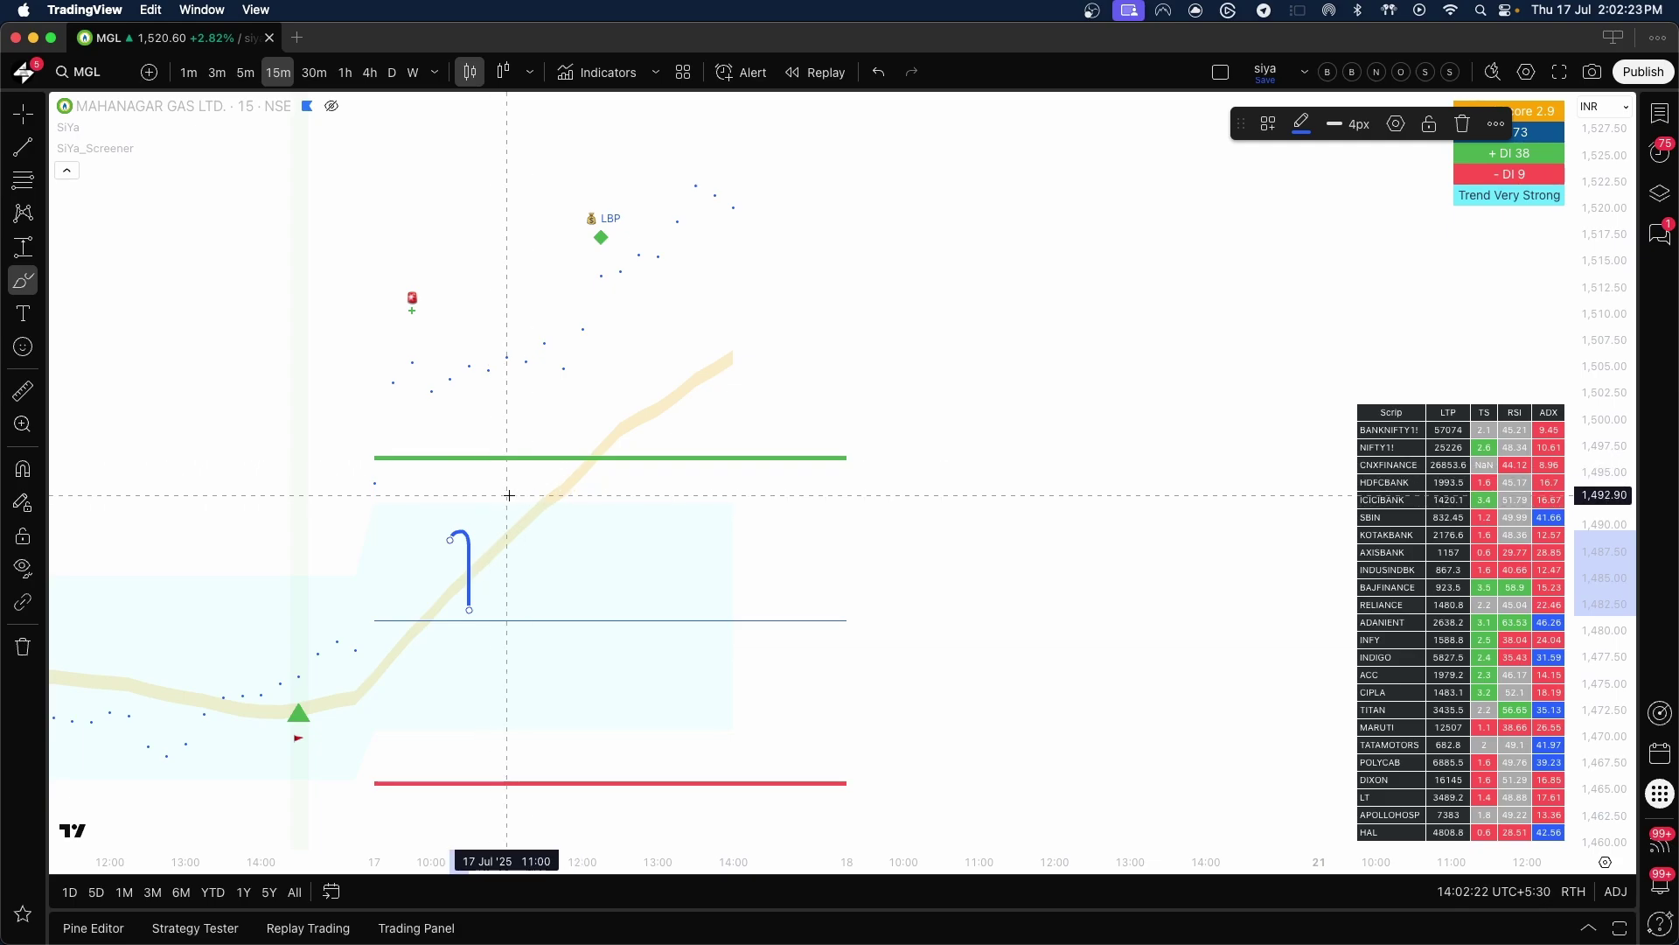
{"action": "left_click_drag", "start_coordinate": [517, 488], "coordinate": [581, 544]}
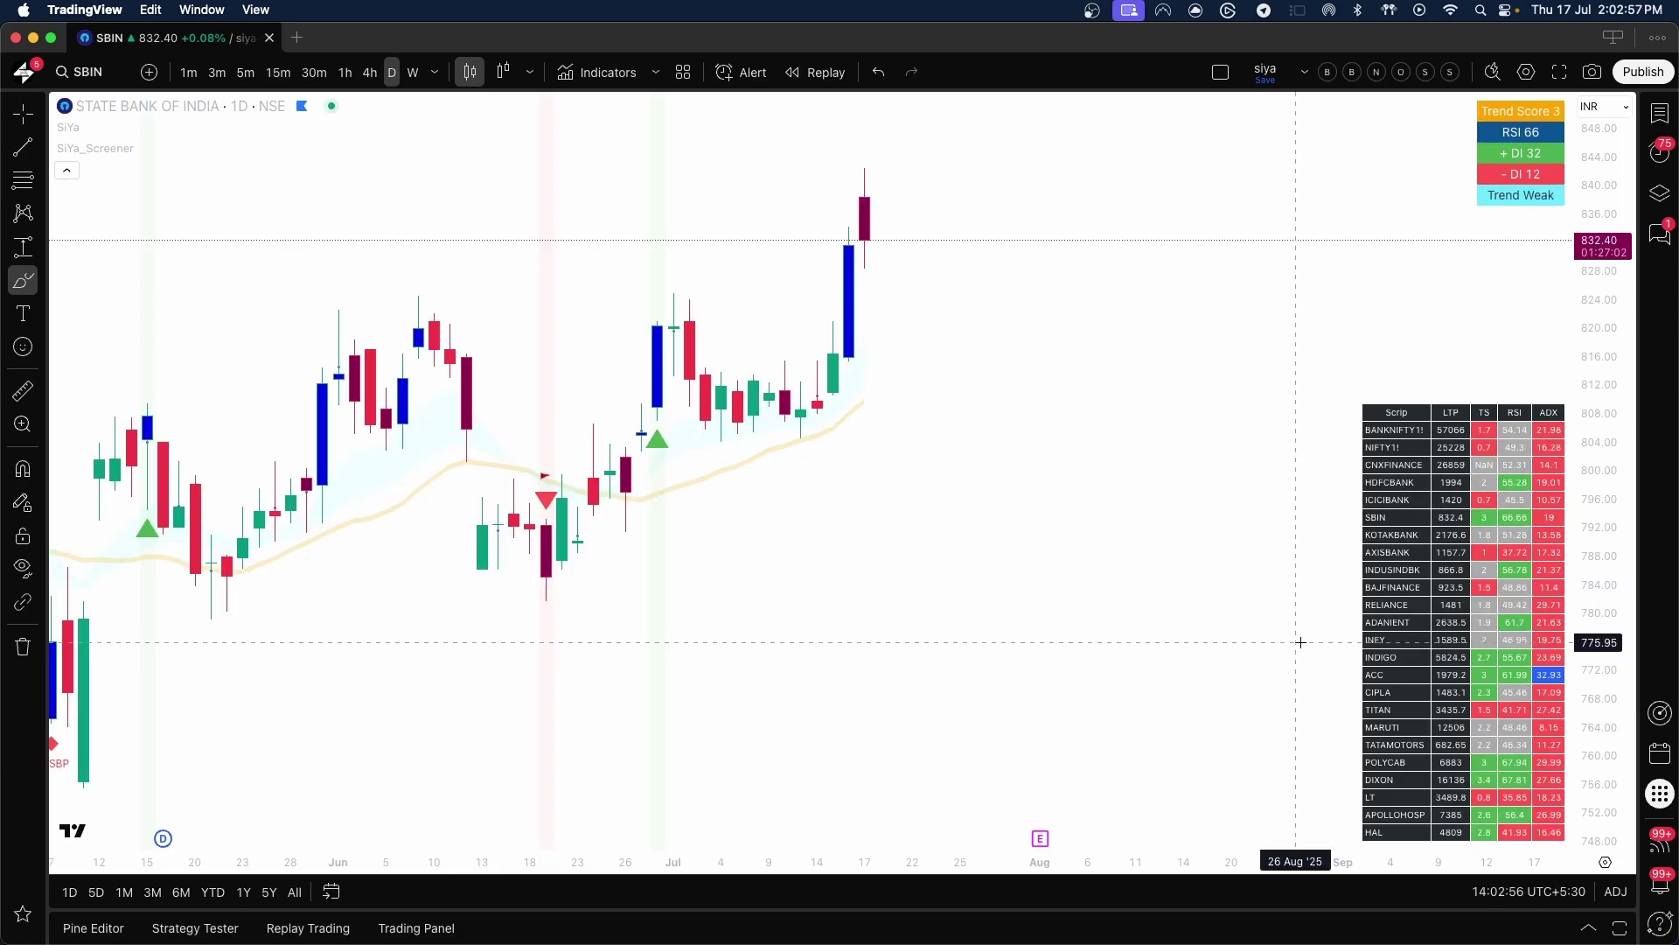